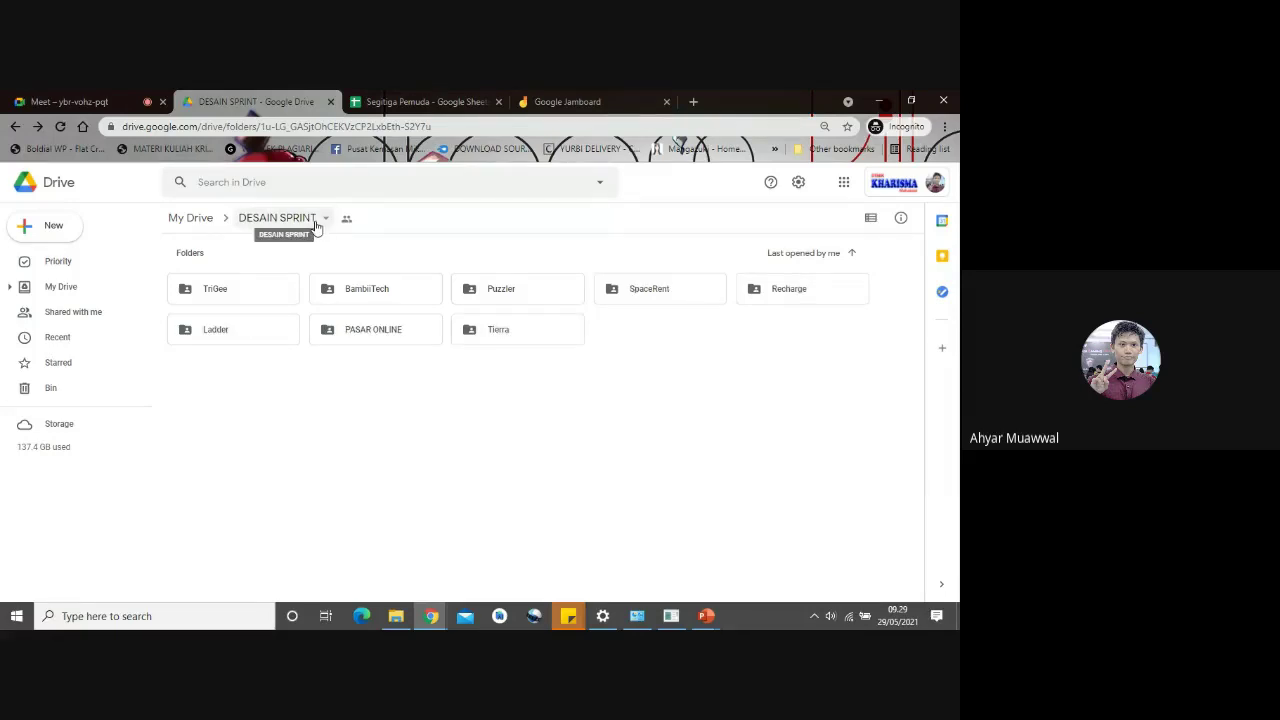
key(ctrl+1)
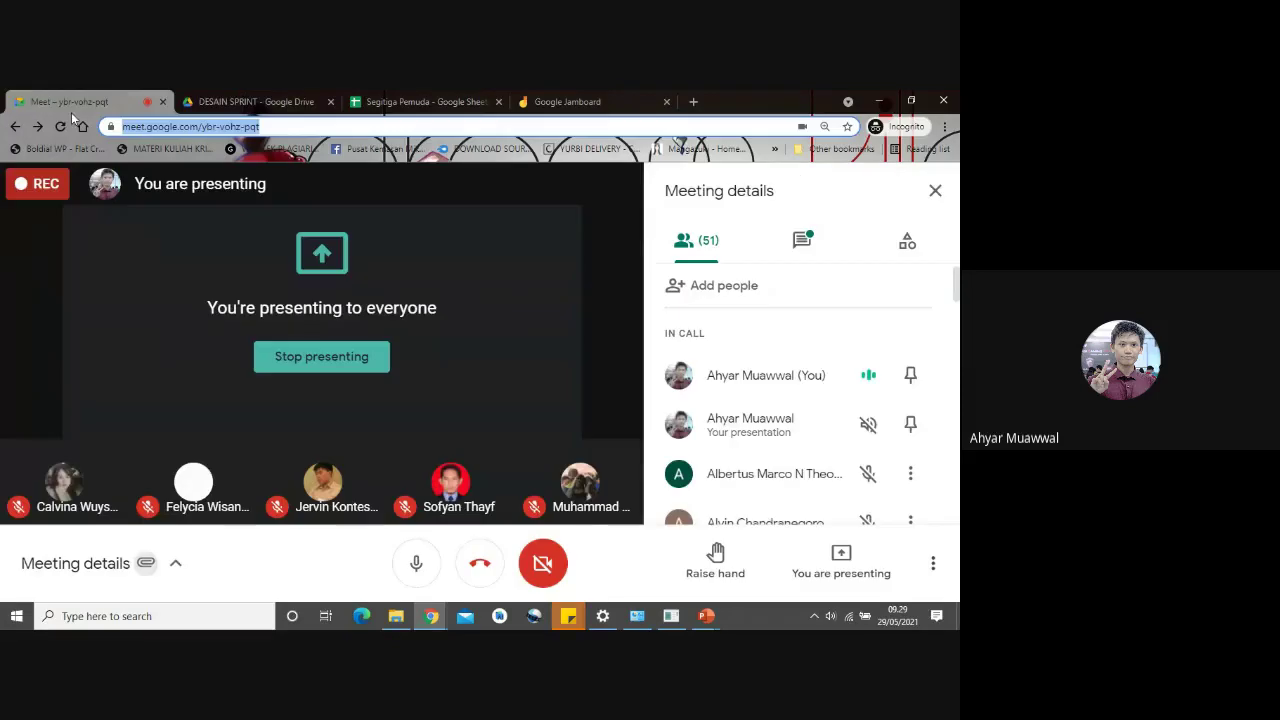
click(367, 366)
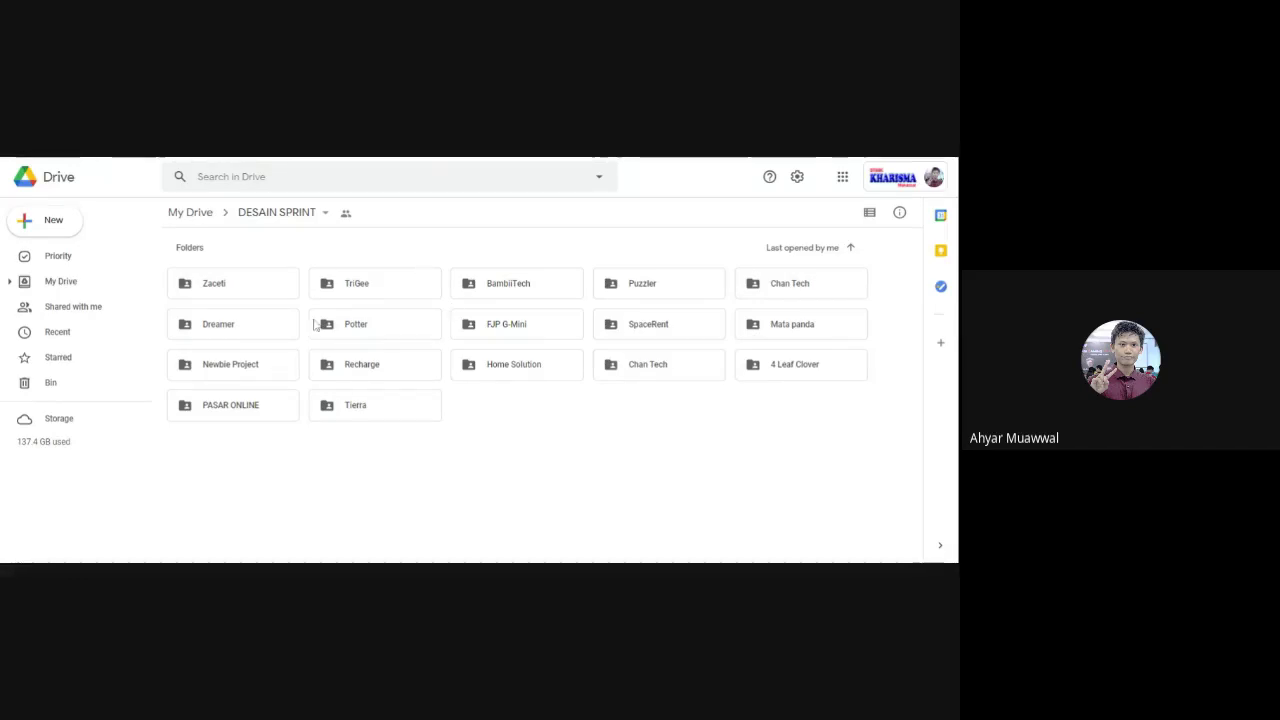
drag(868, 498, 219, 297)
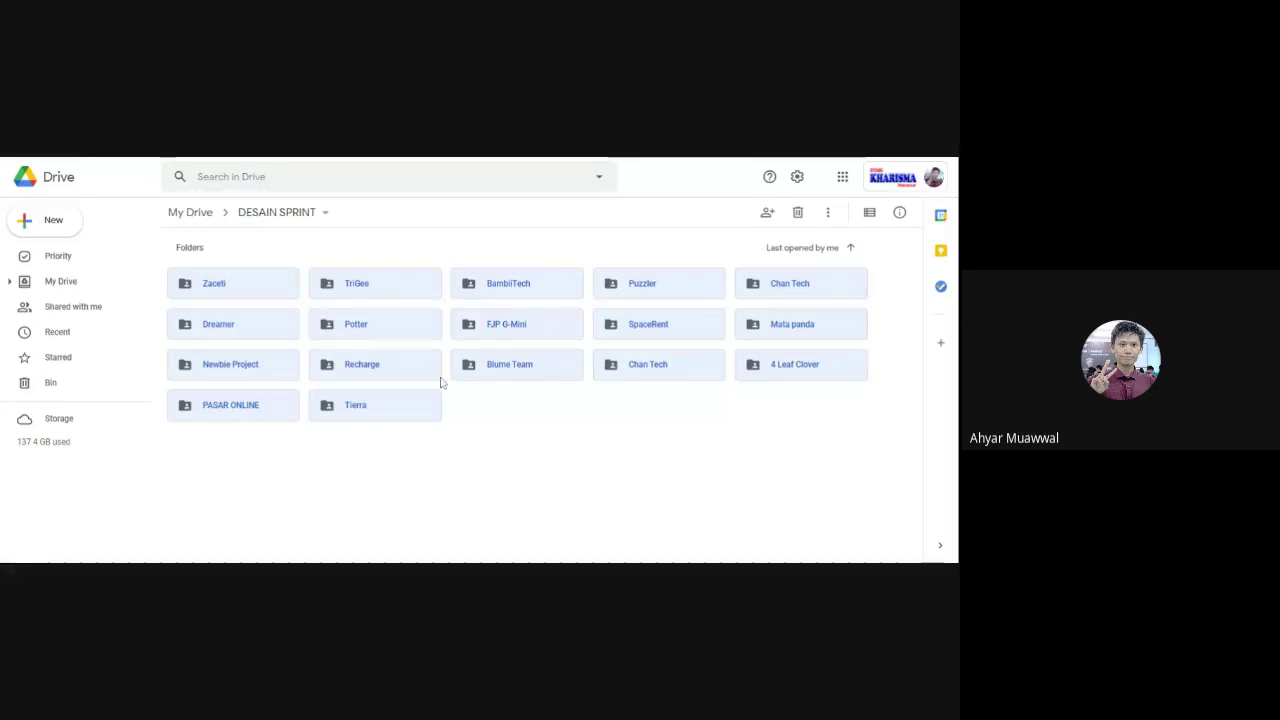
click(446, 451)
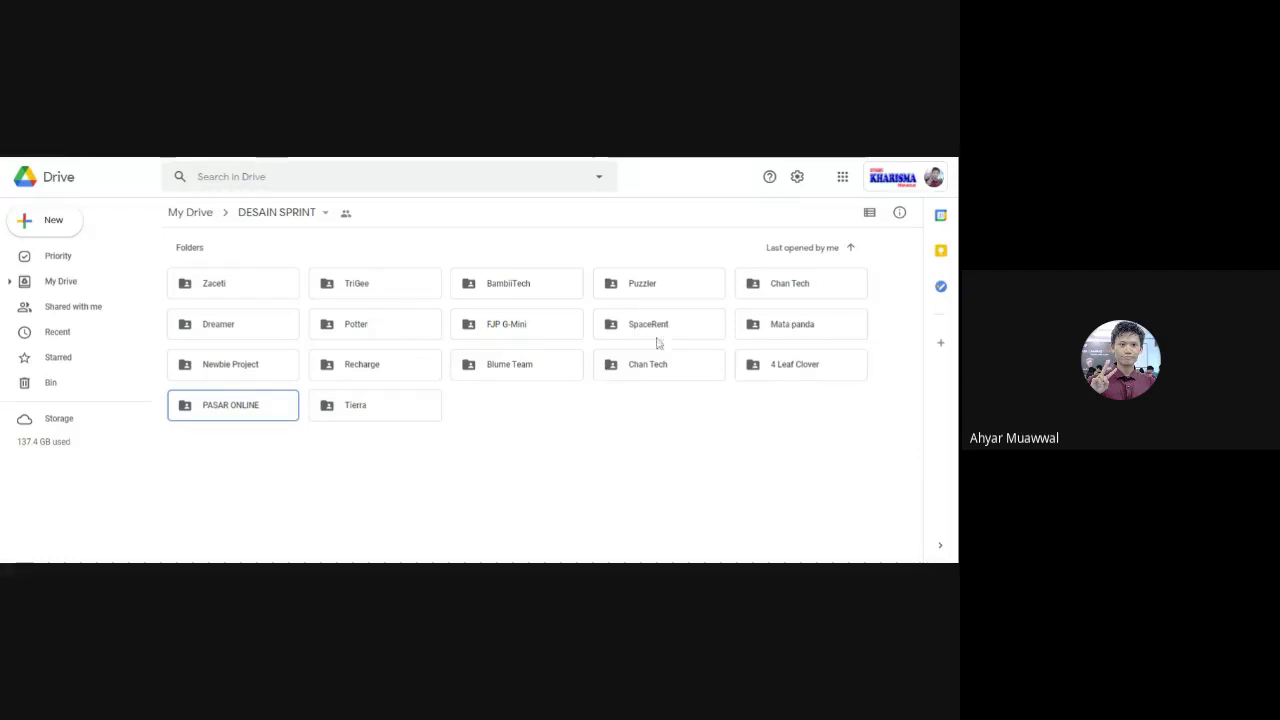
click(686, 434)
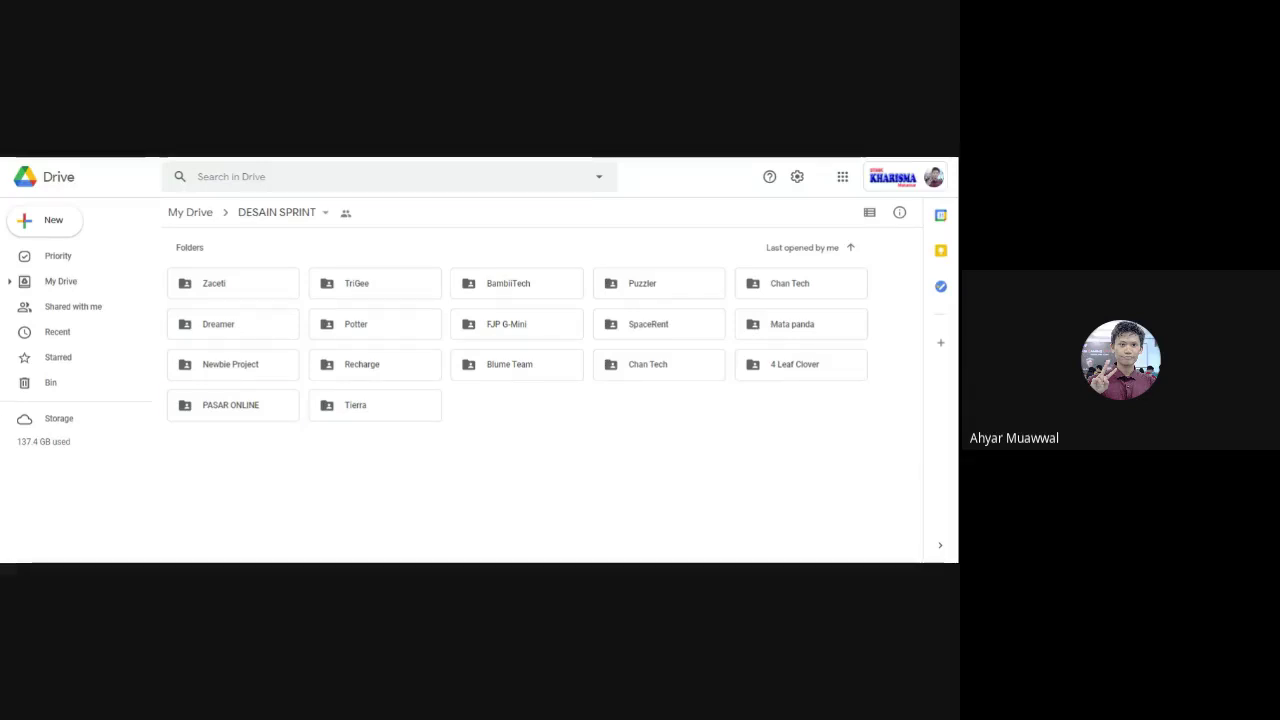
right_click(545, 452)
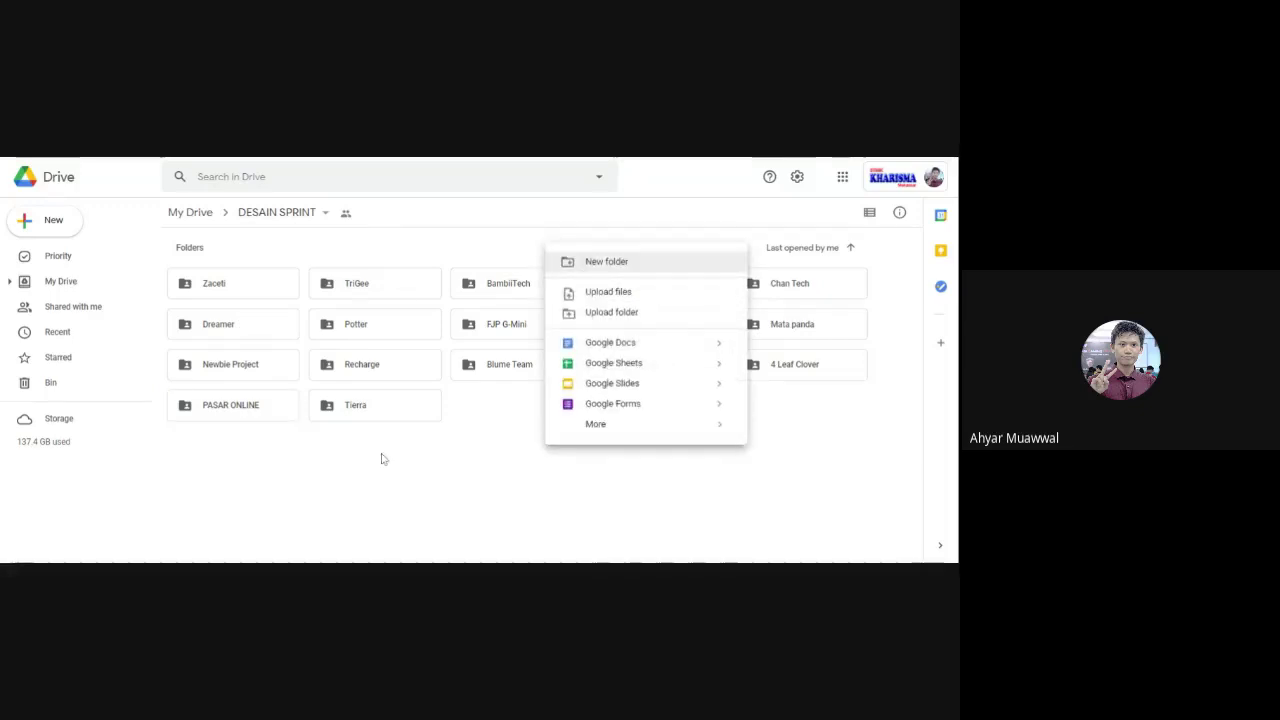
click(366, 480)
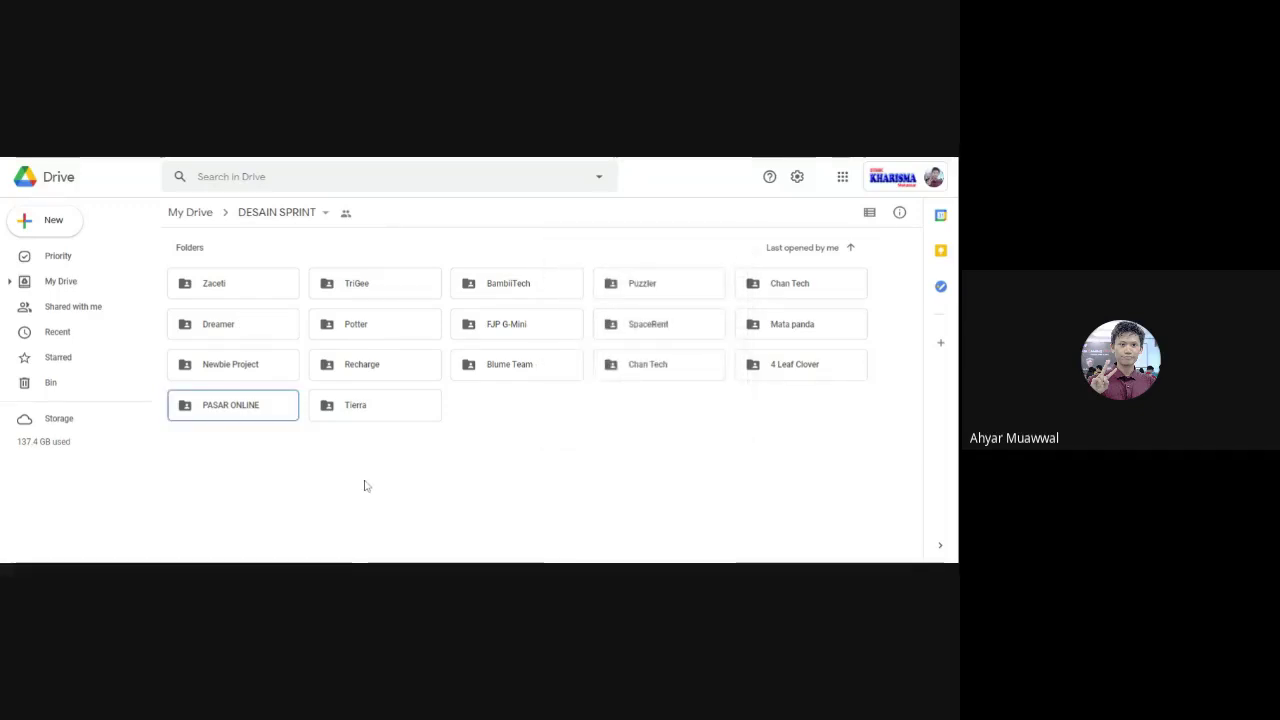
key(F5)
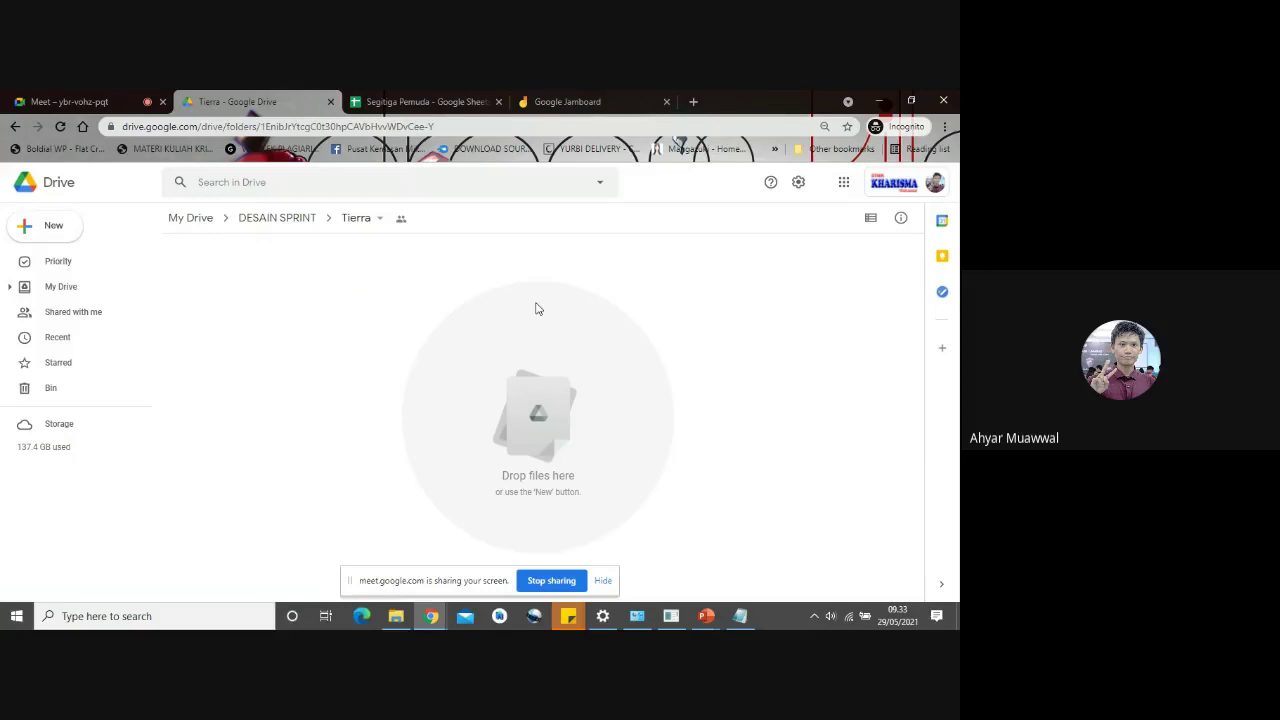
- Create a new shared Google Jamboard file inside the PASAR ONLINE folder of DESAIN SPRINT
click(295, 225)
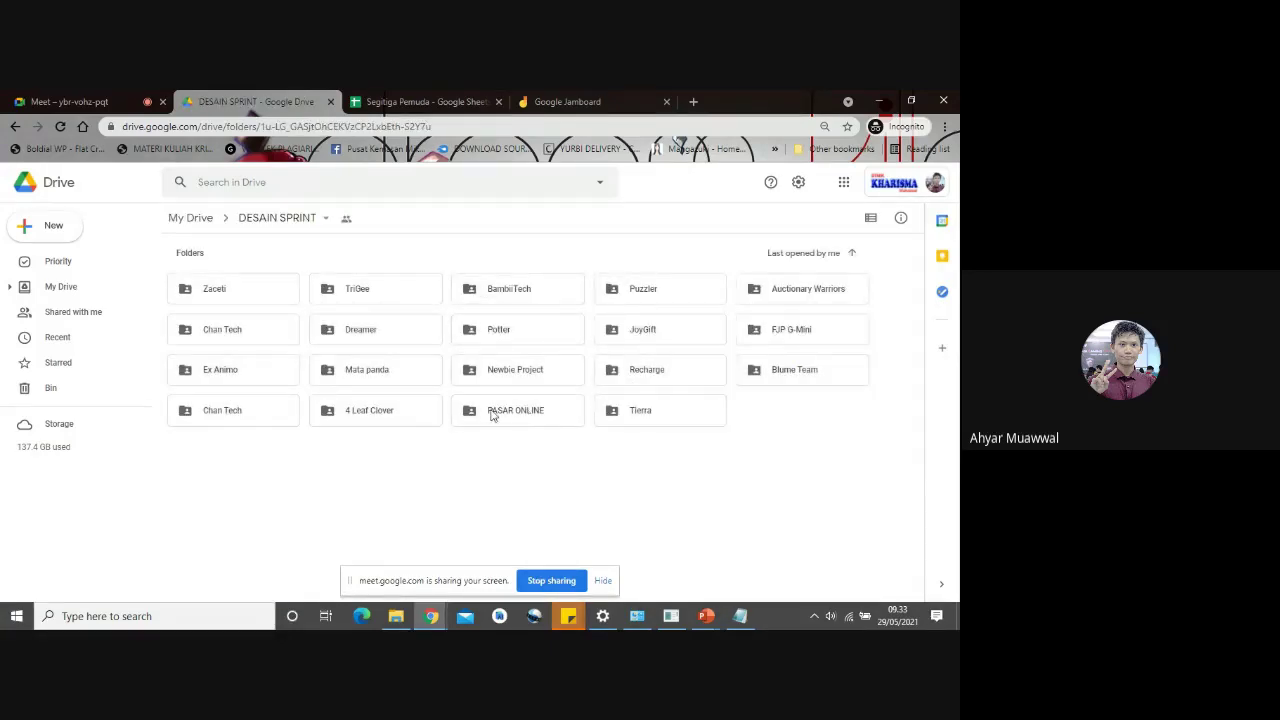
double_click(491, 413)
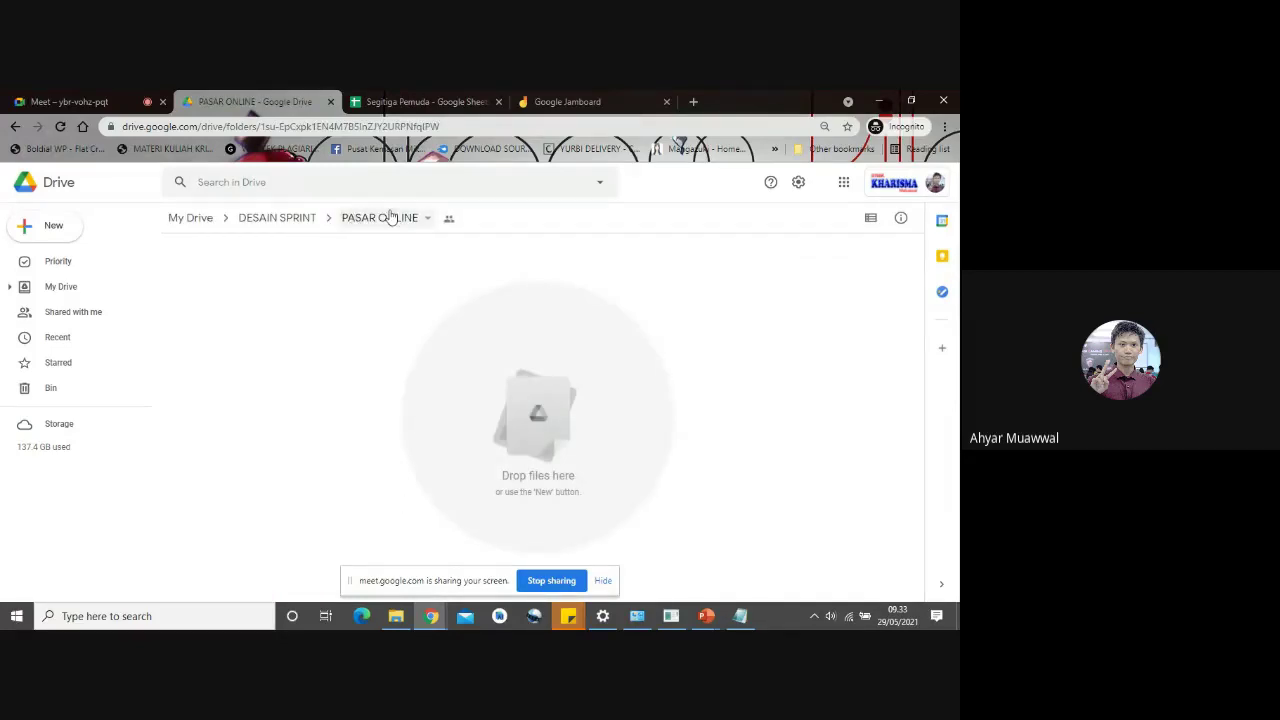
right_click(329, 290)
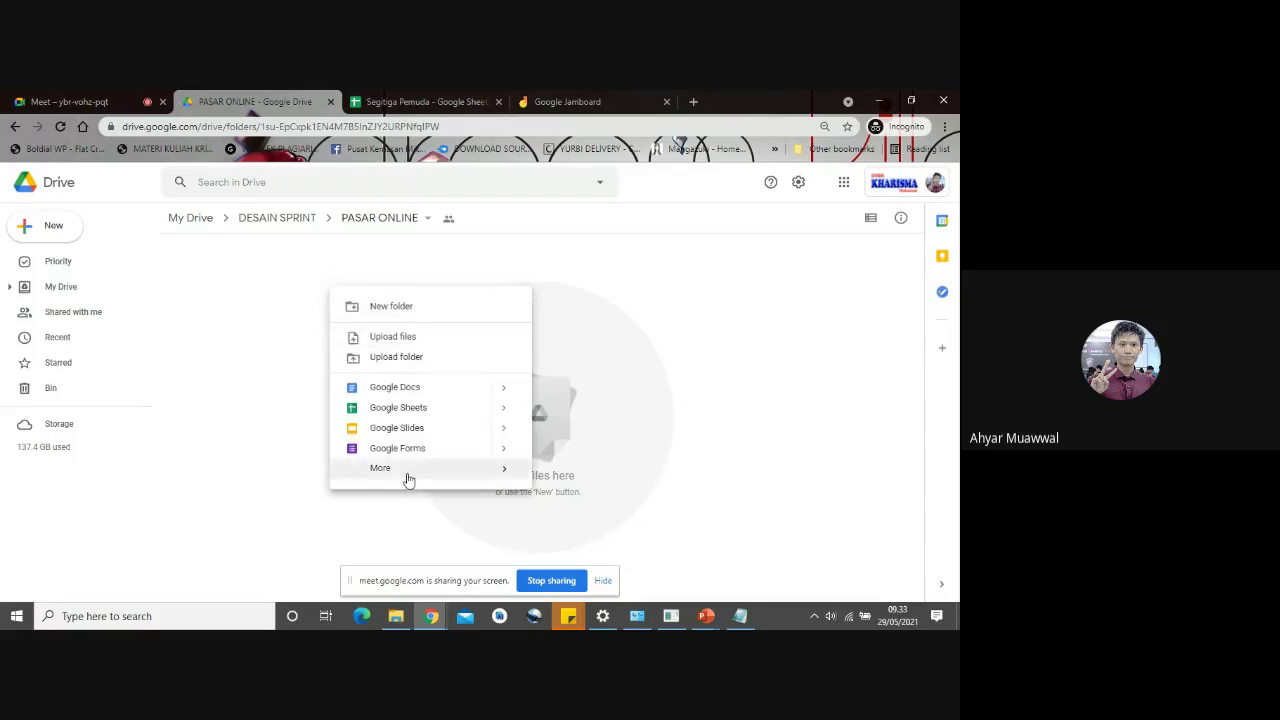
mouse_move(407, 477)
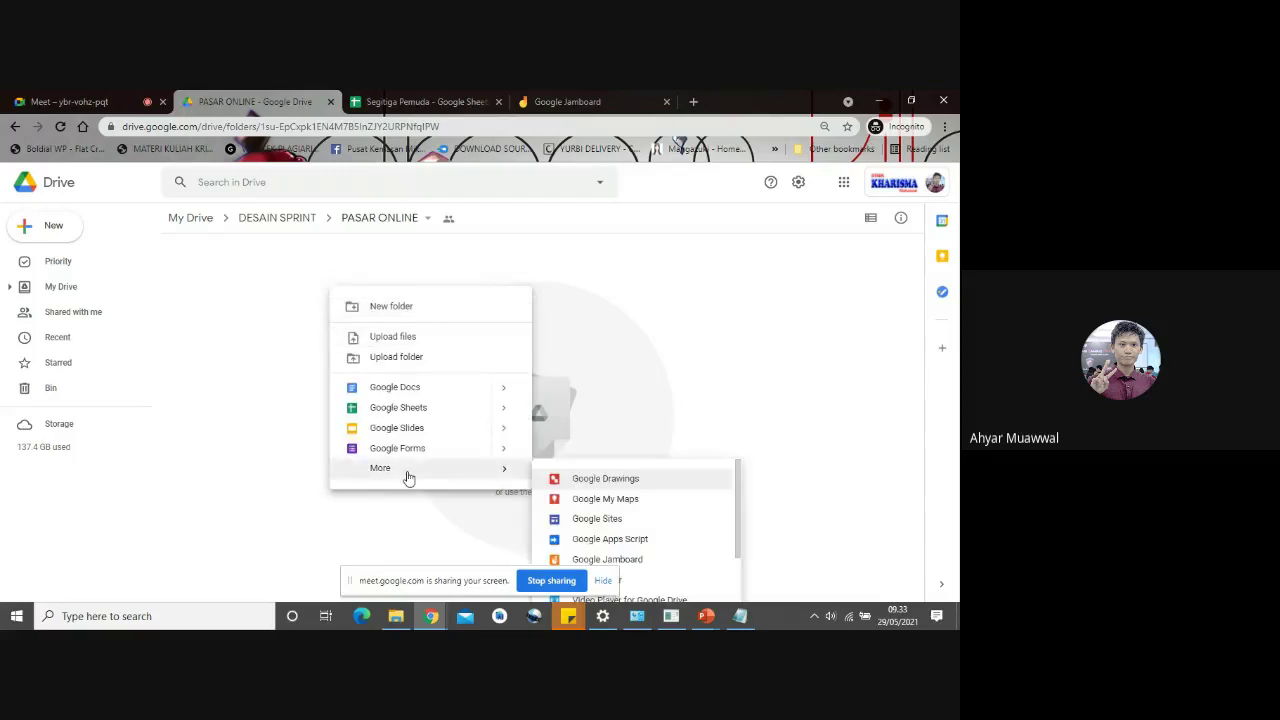
click(652, 560)
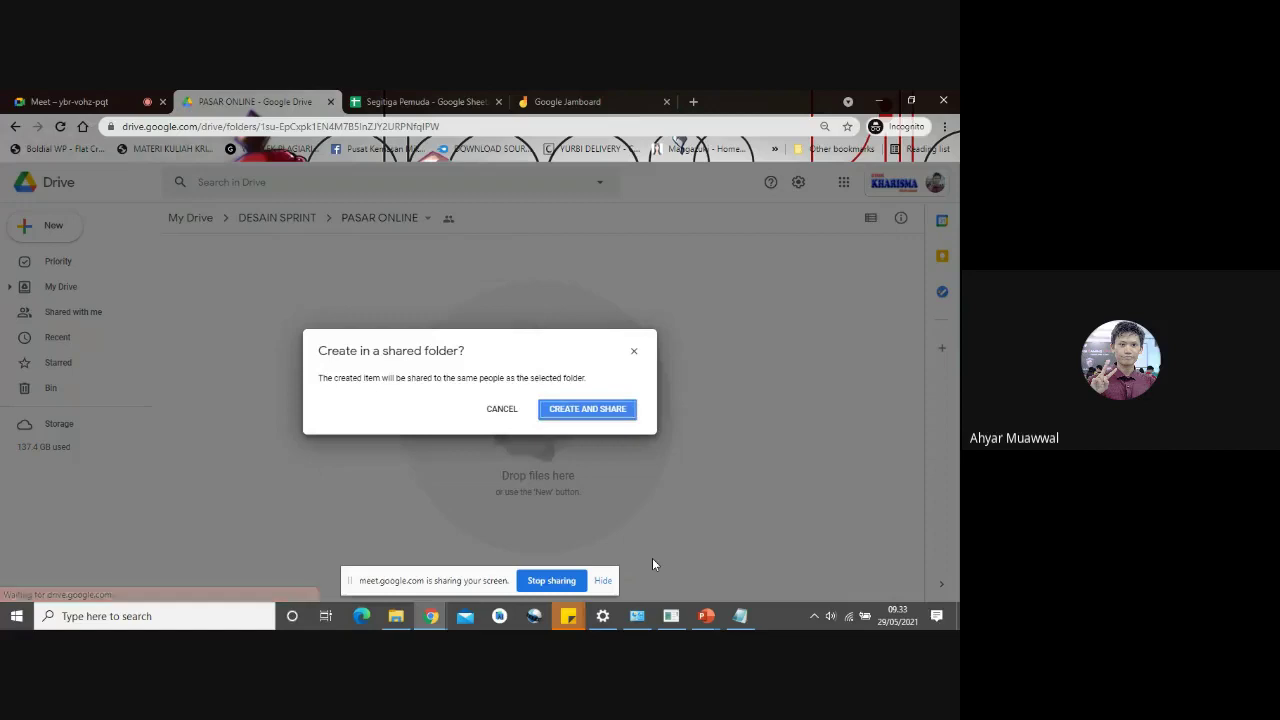
click(553, 412)
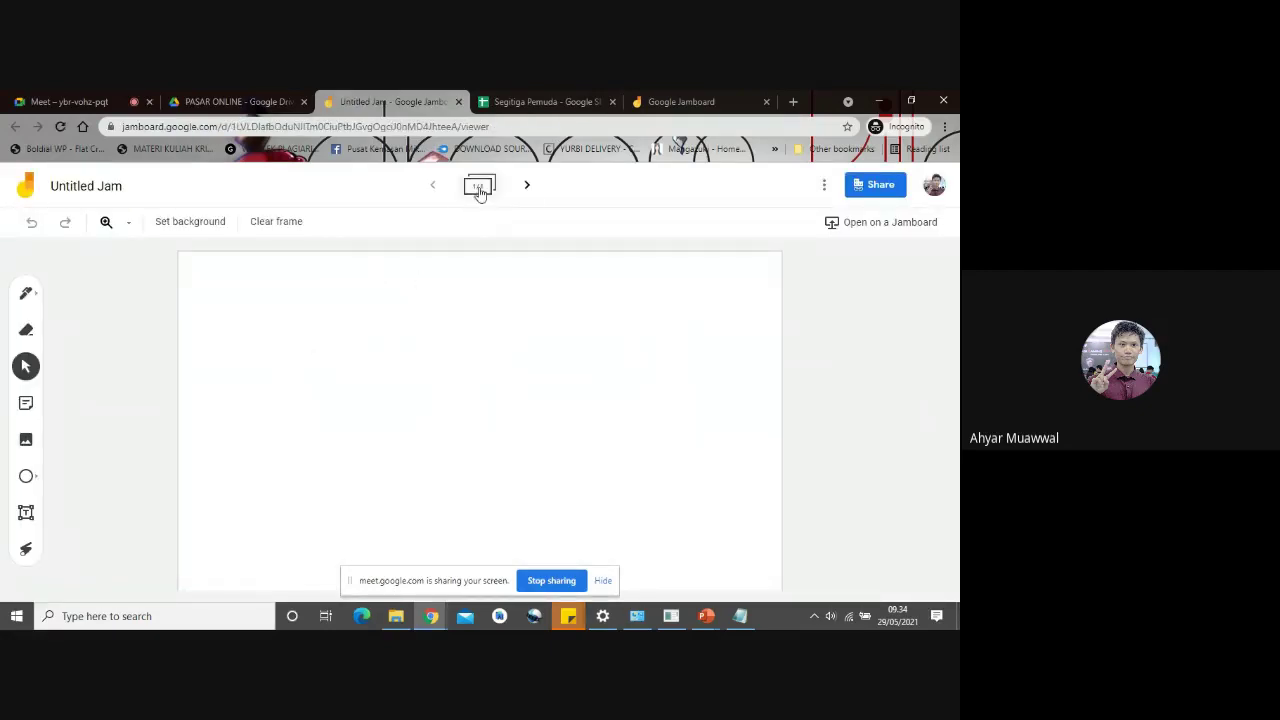
- Add a text box reading "PASAR ONLINE" near the top of the frame and widen it to fit one line
click(26, 512)
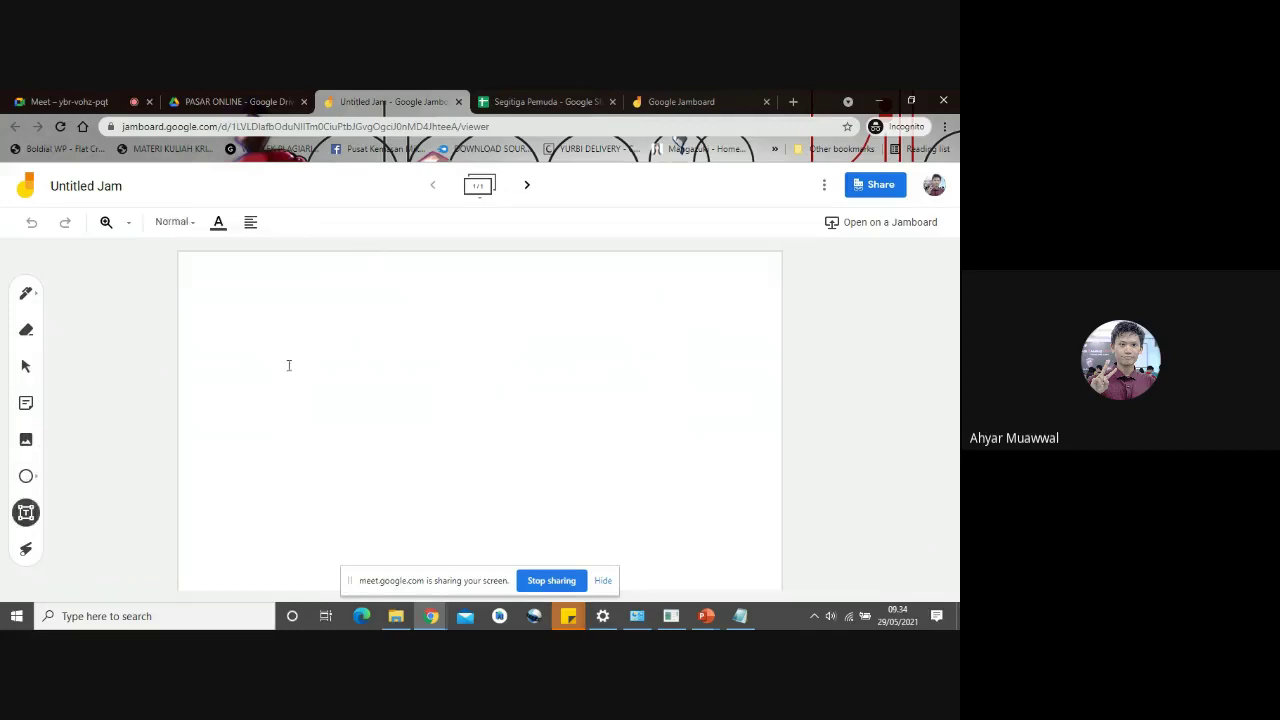
click(275, 305)
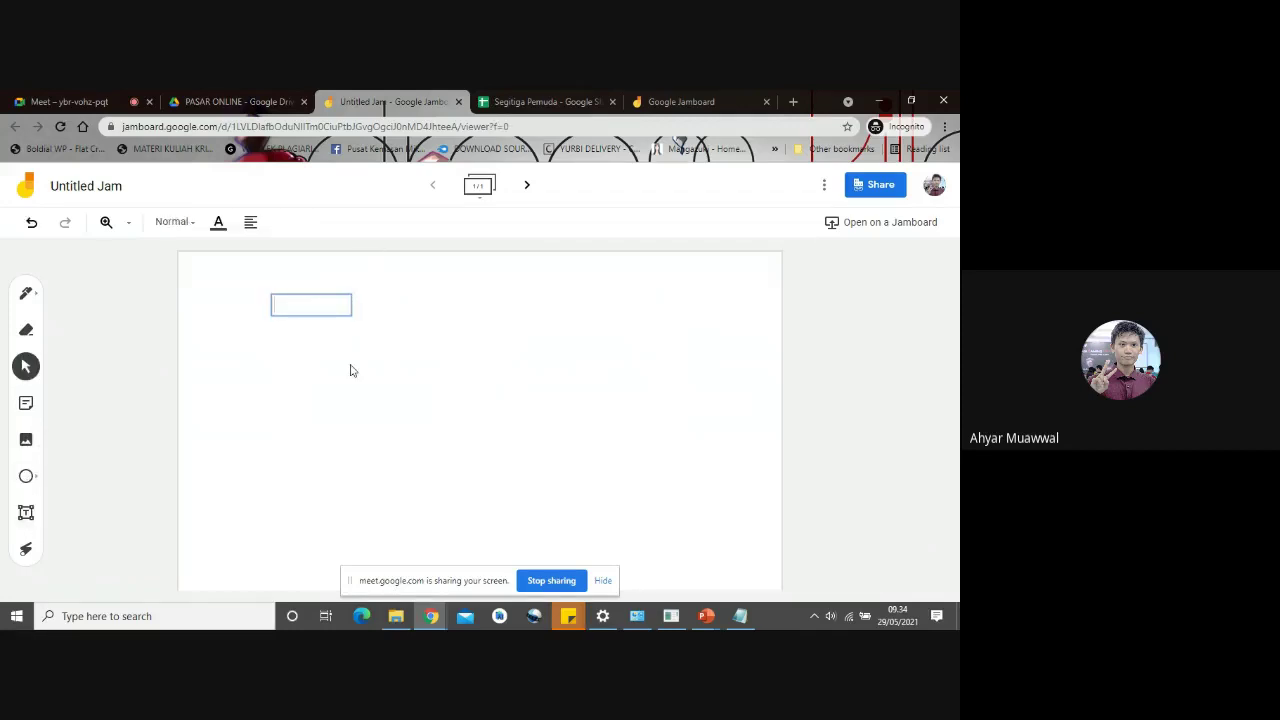
text(PASAR ONLINE)
click(350, 371)
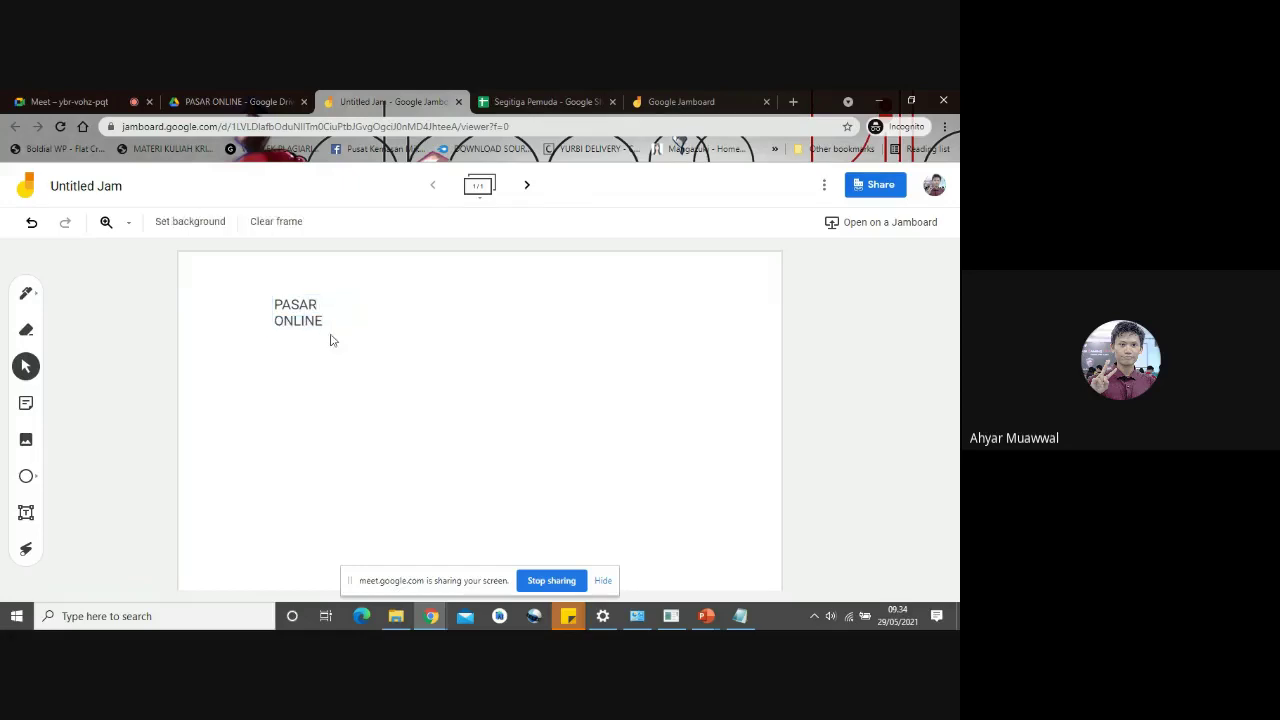
click(336, 318)
drag(349, 315, 474, 303)
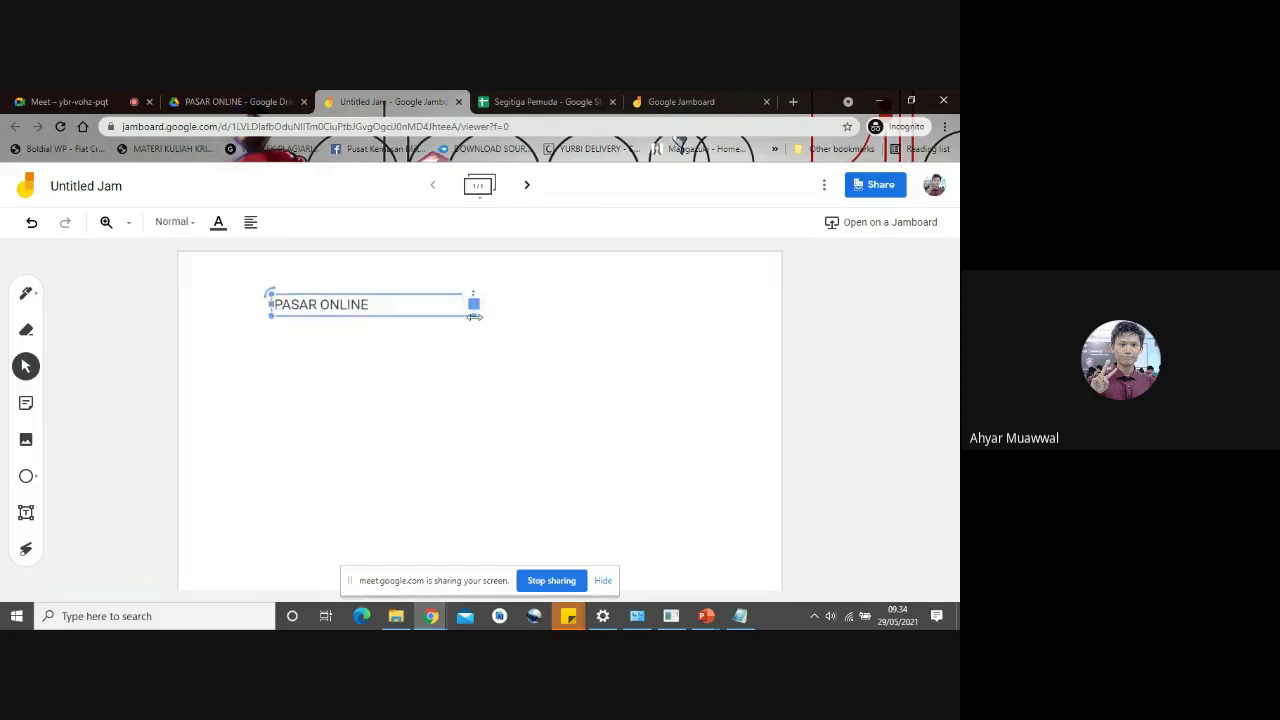
click(441, 376)
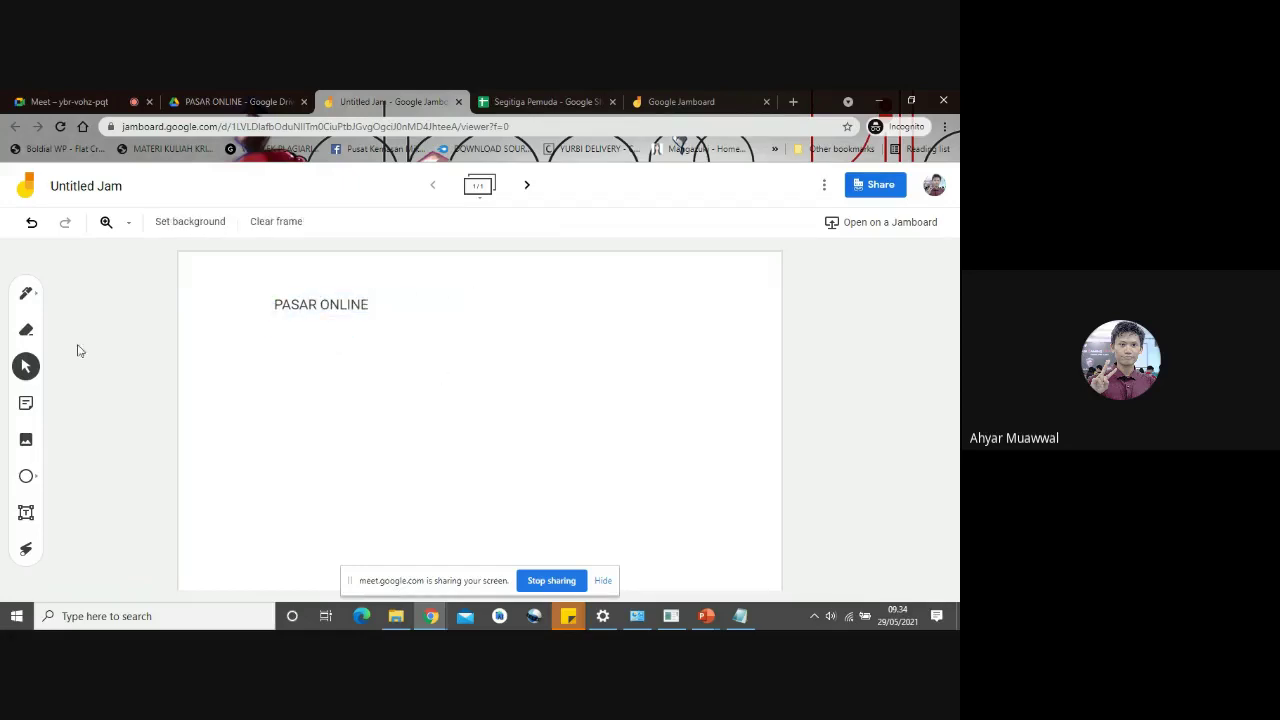
- Add two separate text boxes below the PASAR ONLINE title, each containing one team member's first name
click(26, 514)
click(252, 350)
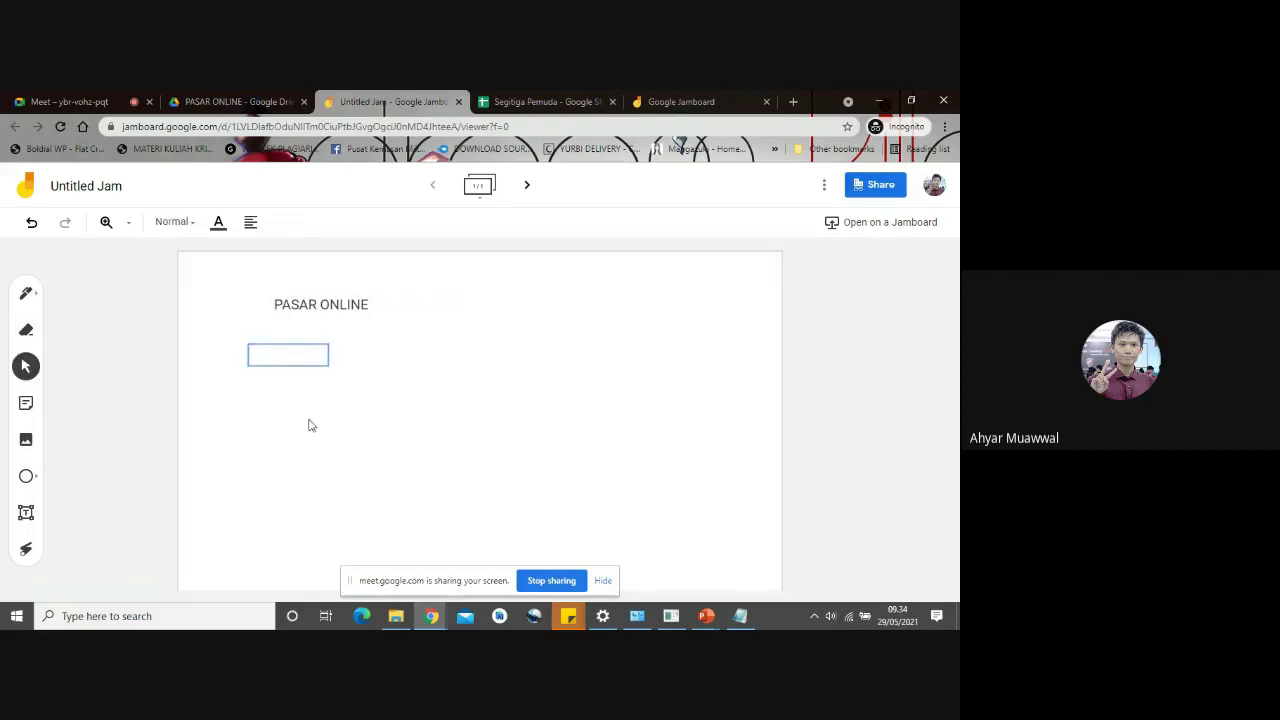
text(Ahyar)
click(309, 425)
click(26, 512)
click(254, 380)
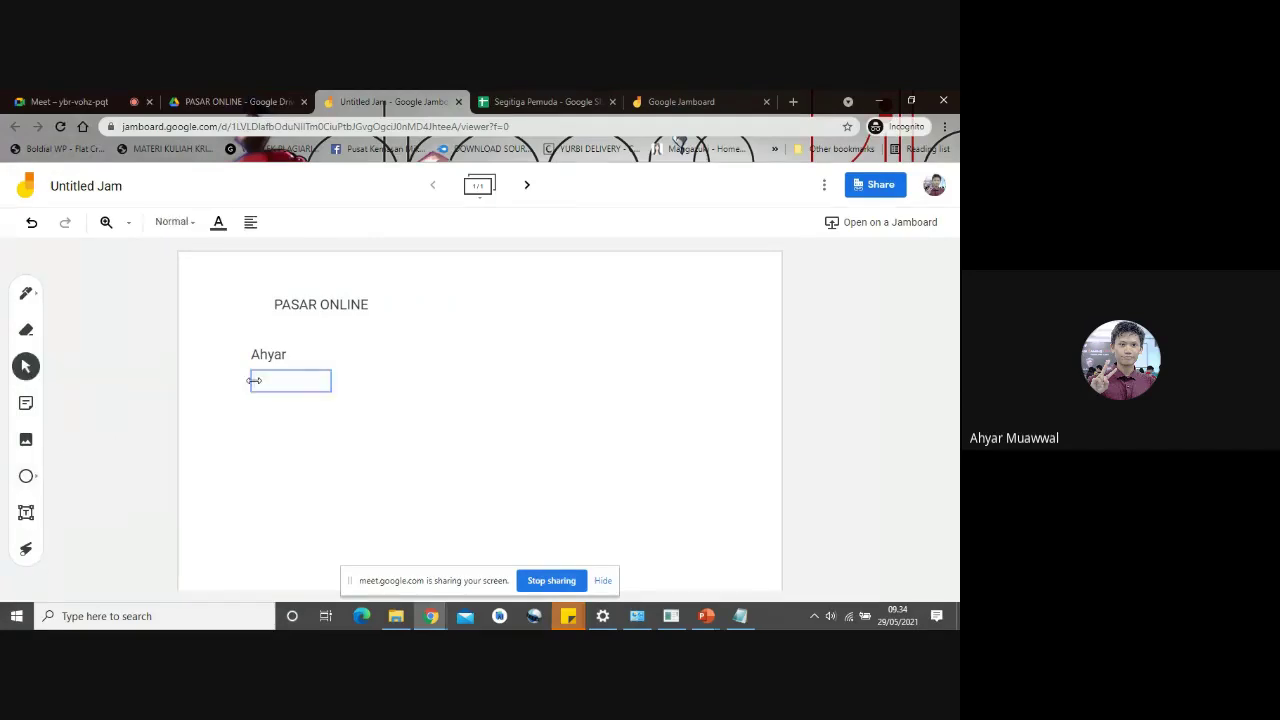
text(Maemunah)
click(443, 424)
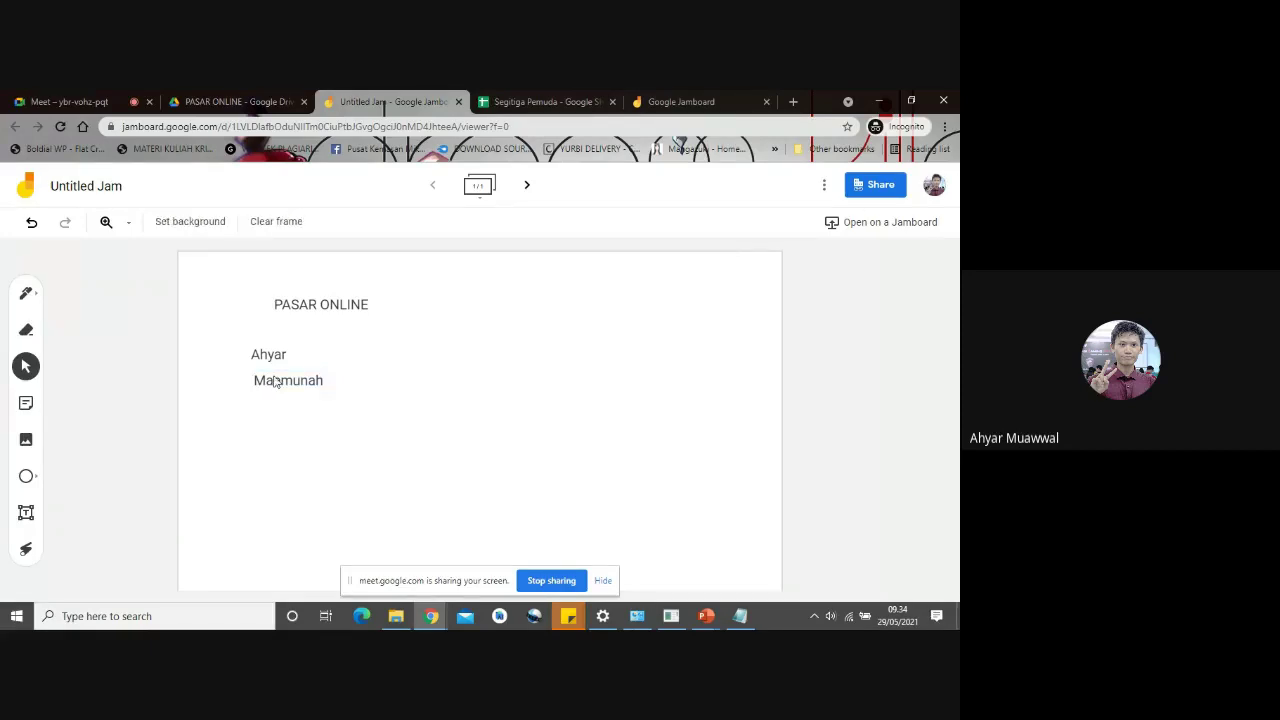
- Move the two member name text boxes slightly up and to the left beneath the title
click(268, 362)
mouse_move(268, 362)
mouse_down()
mouse_move(256, 354)
mouse_move(280, 374)
mouse_up()
click(400, 418)
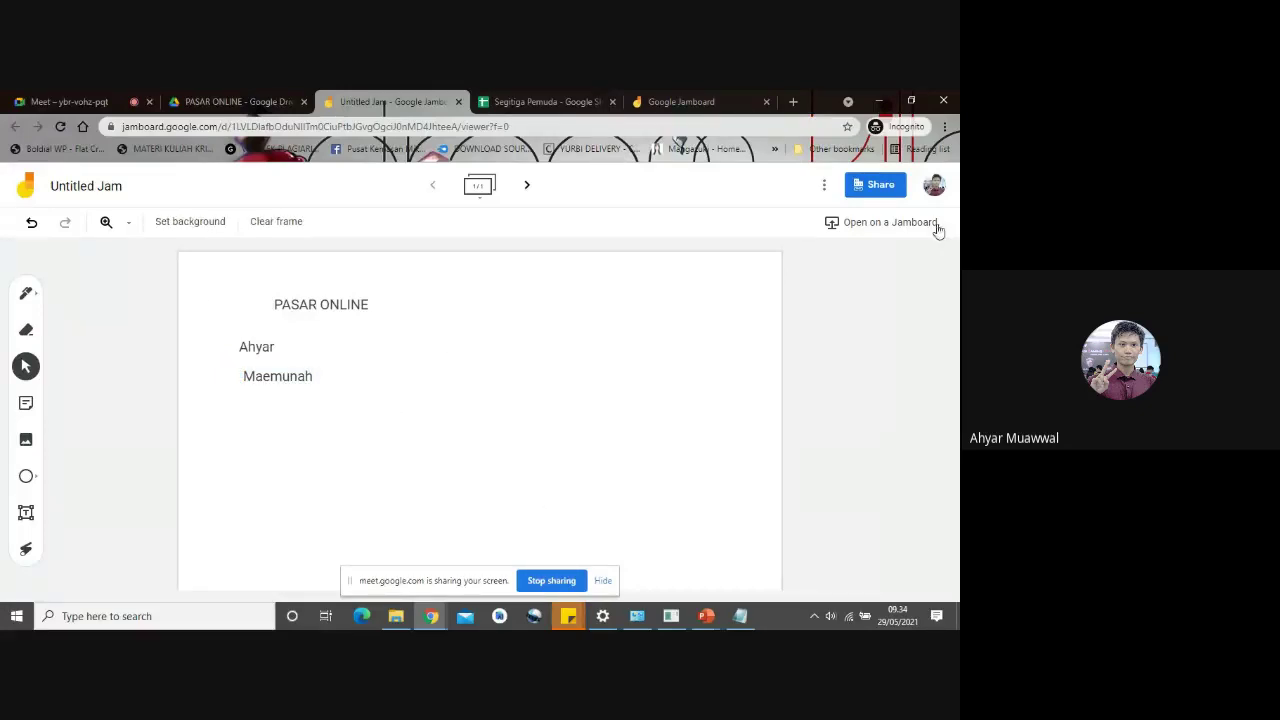
- Copy the jam's sharing link and send it to everyone in the Google Meet chat
click(878, 190)
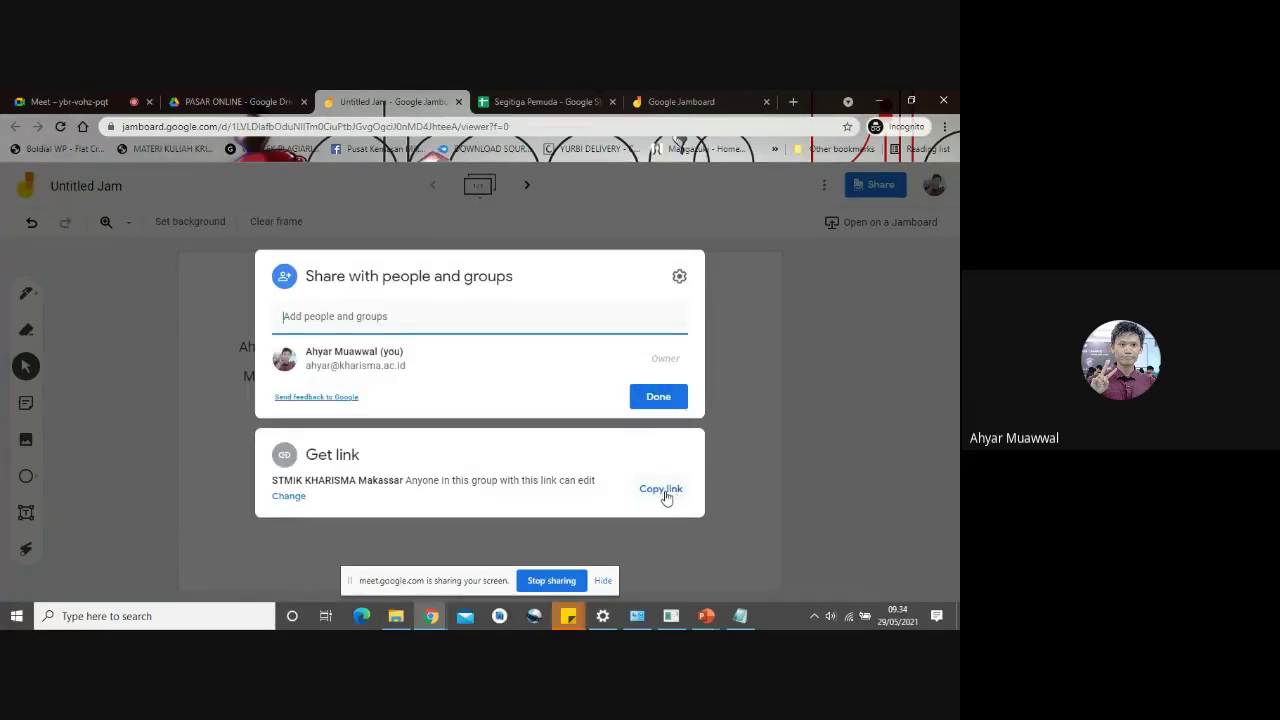
click(662, 490)
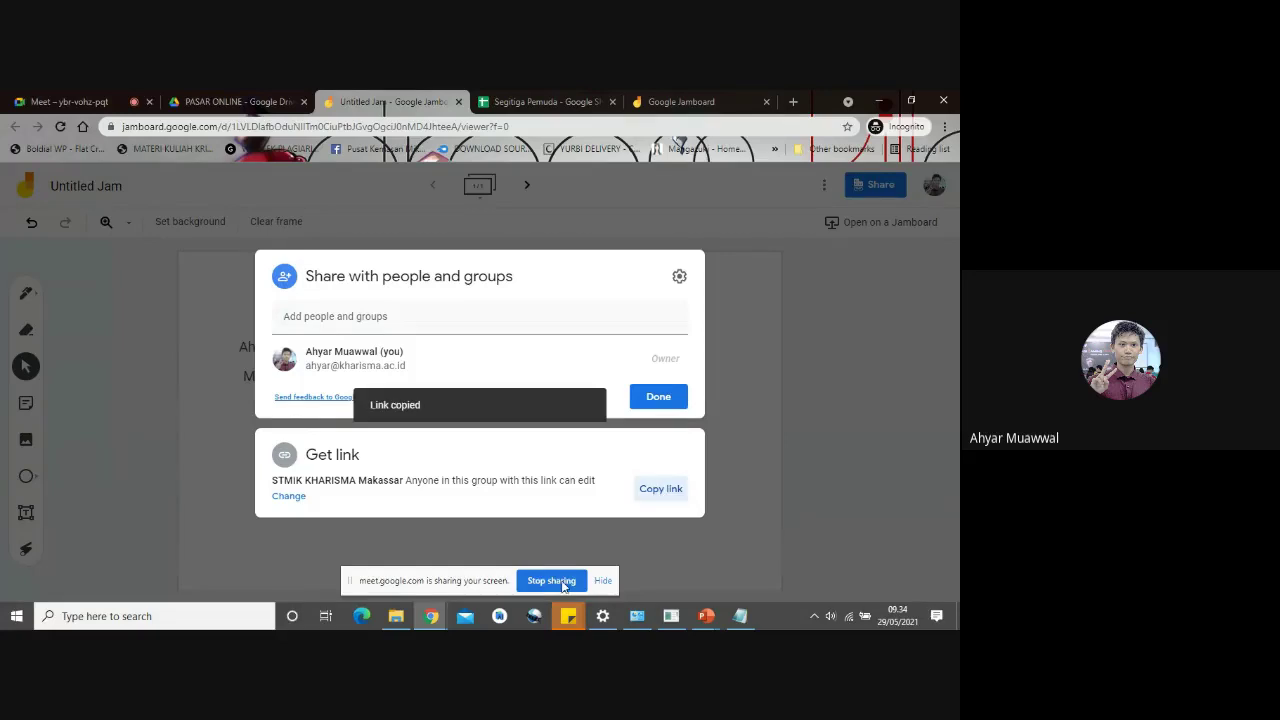
click(756, 318)
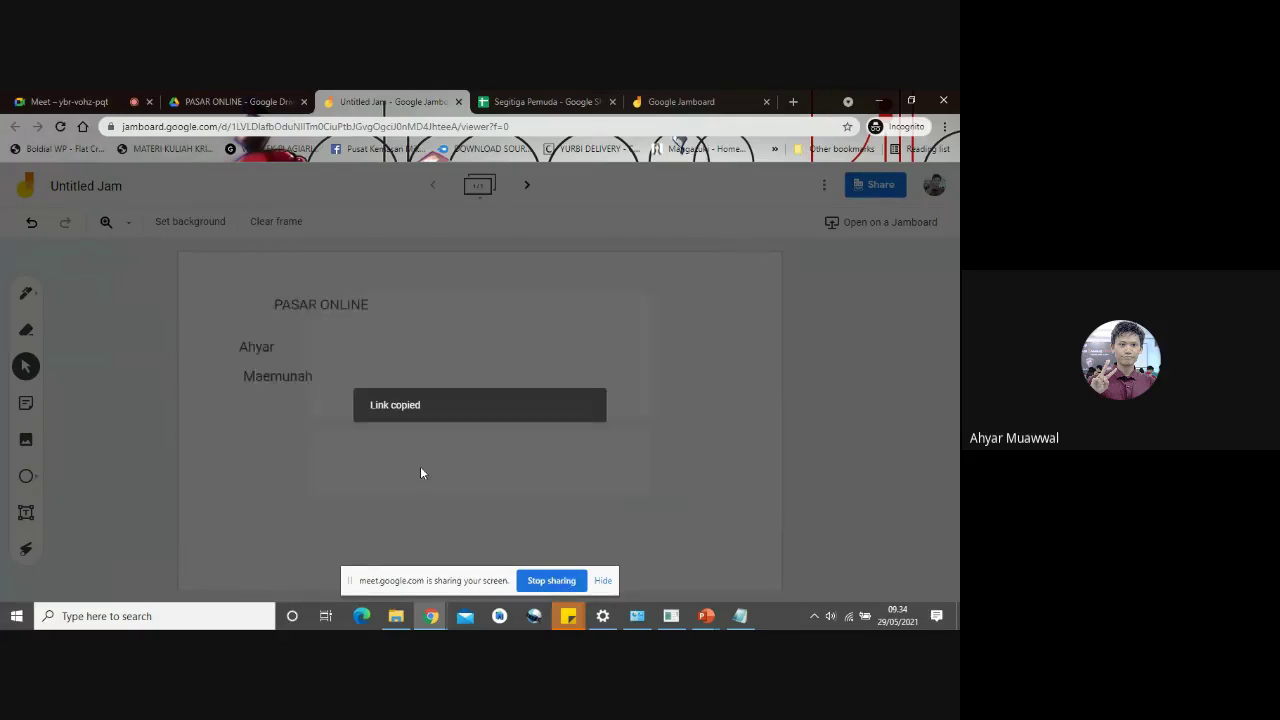
click(90, 101)
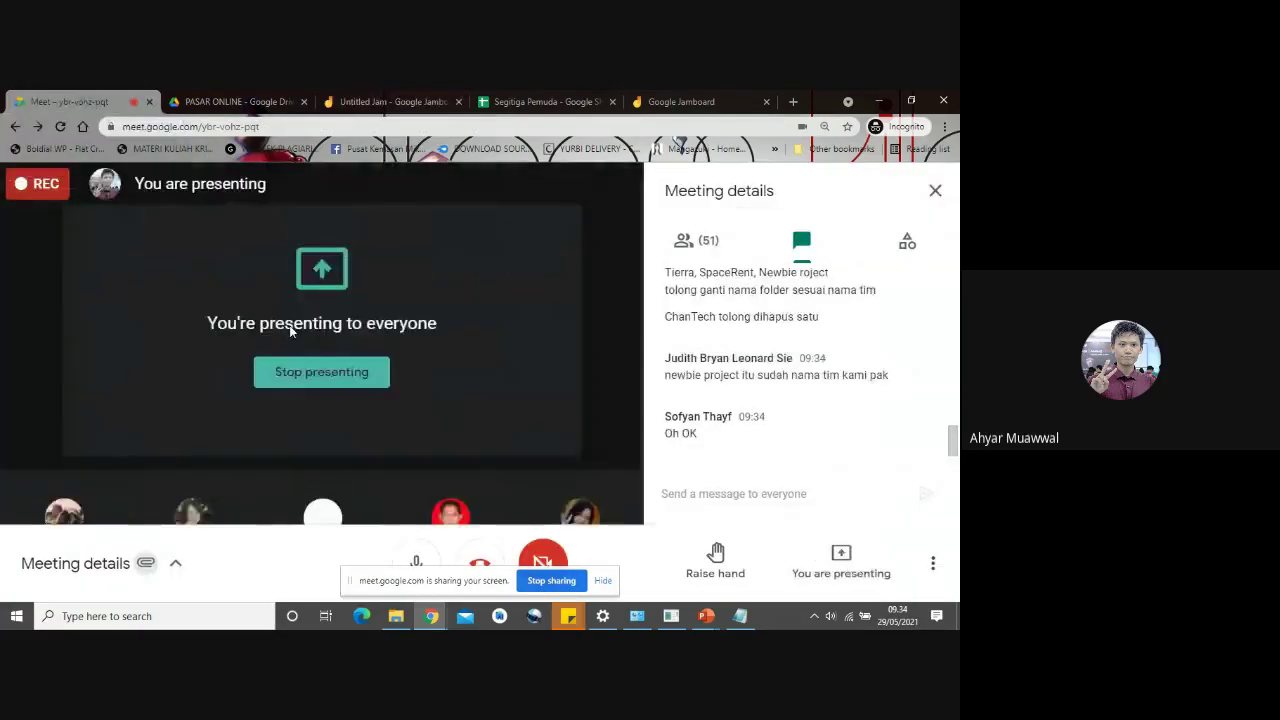
key(ctrl+v)
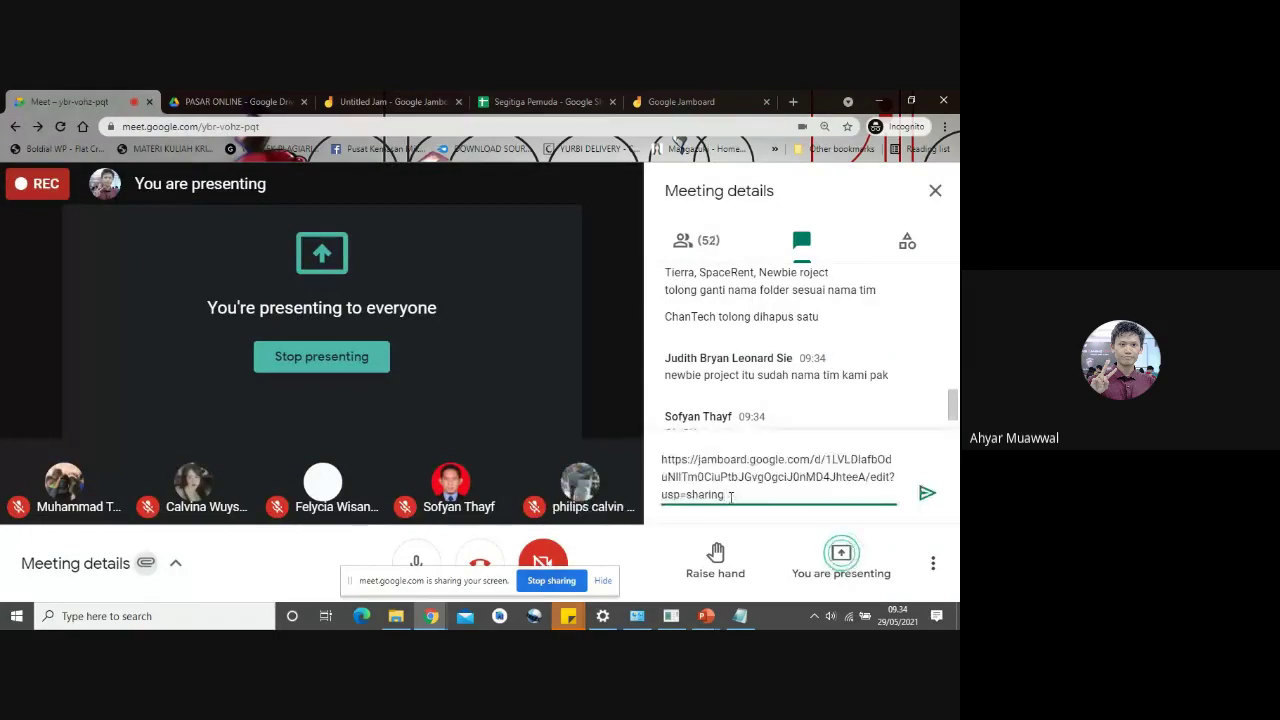
key(Return)
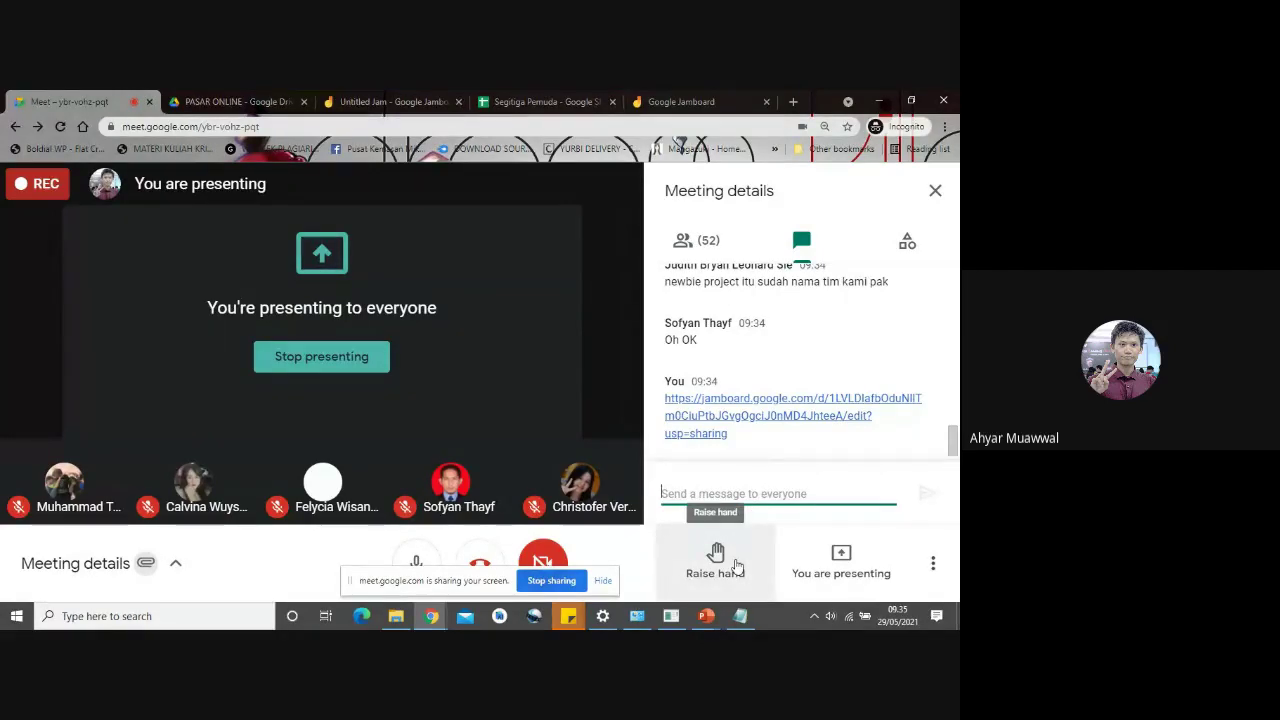
- Return to the Untitled Jam and nudge the second member name into line under the first one
click(681, 101)
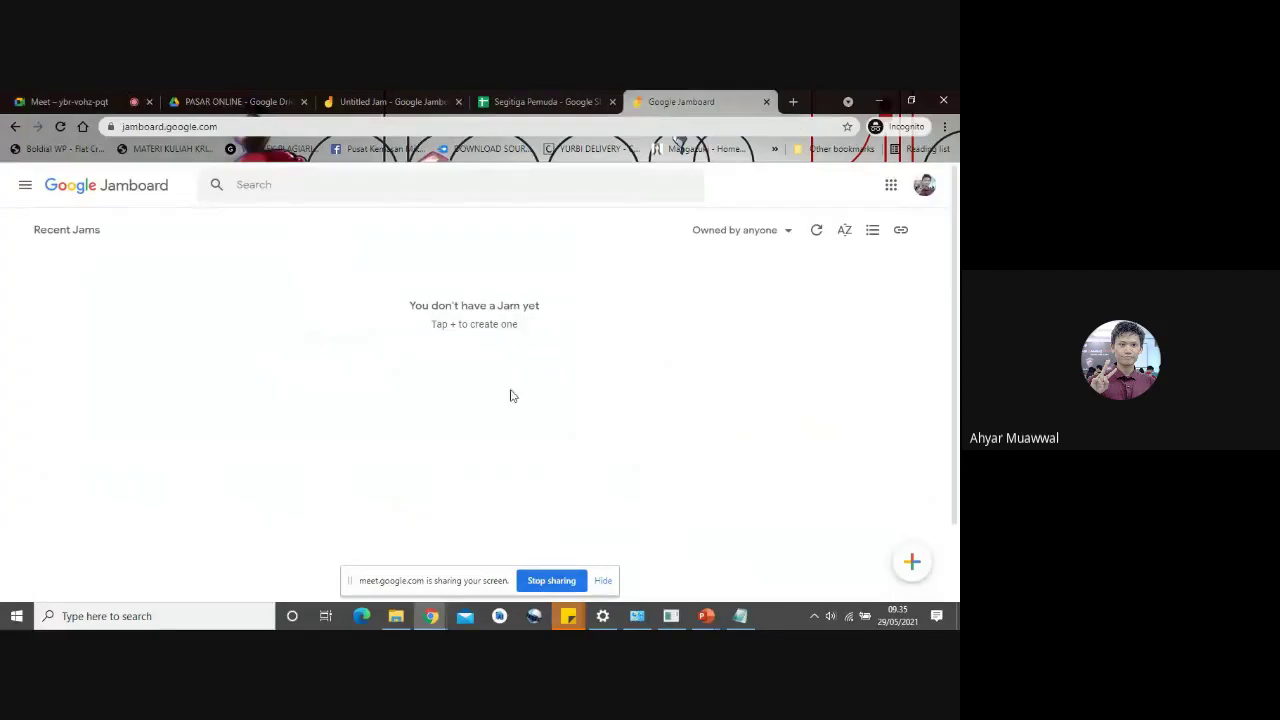
click(423, 99)
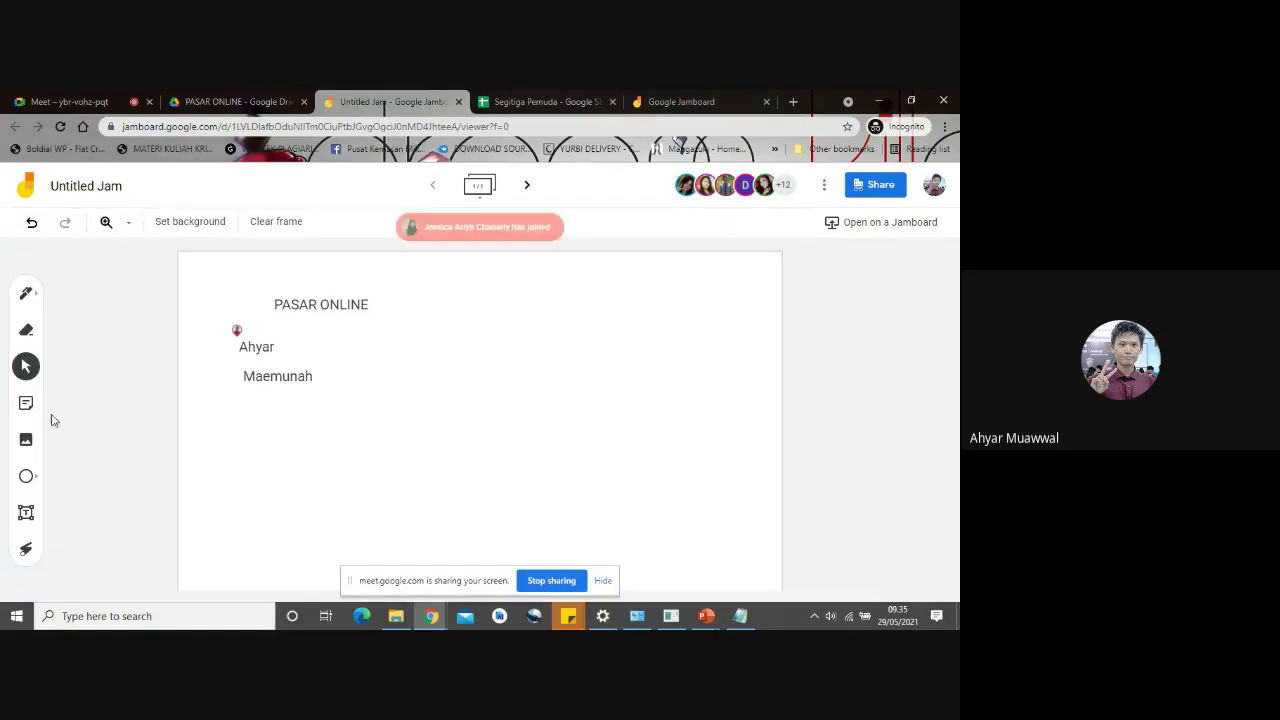
click(294, 378)
click(267, 431)
click(265, 381)
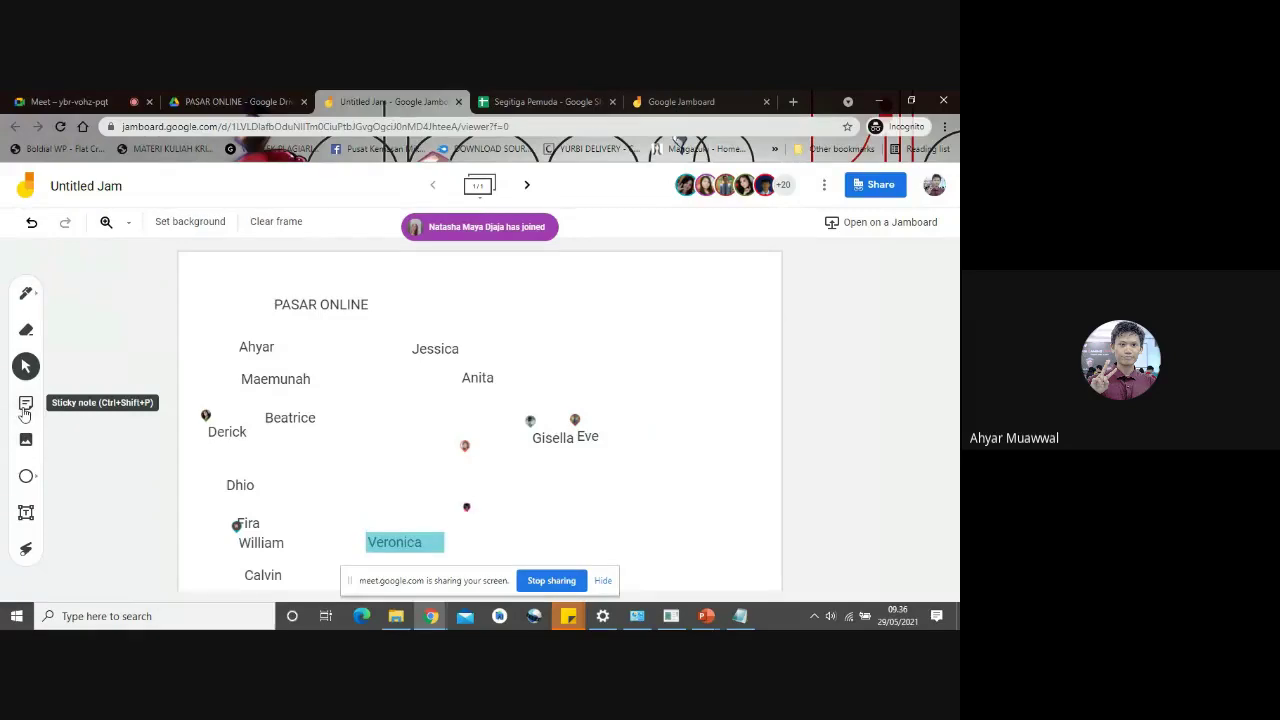
- Add a yellow sticky note containing the presenter's first name and save it to the frame
click(26, 404)
click(546, 458)
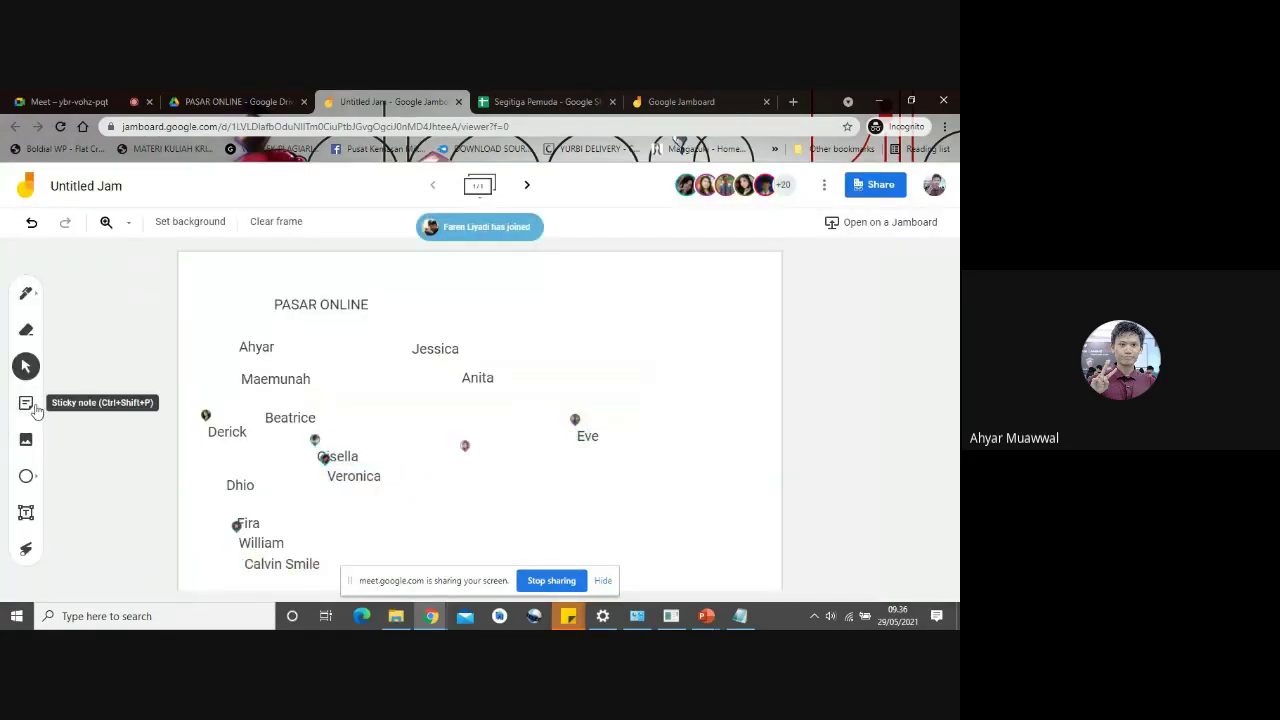
click(26, 404)
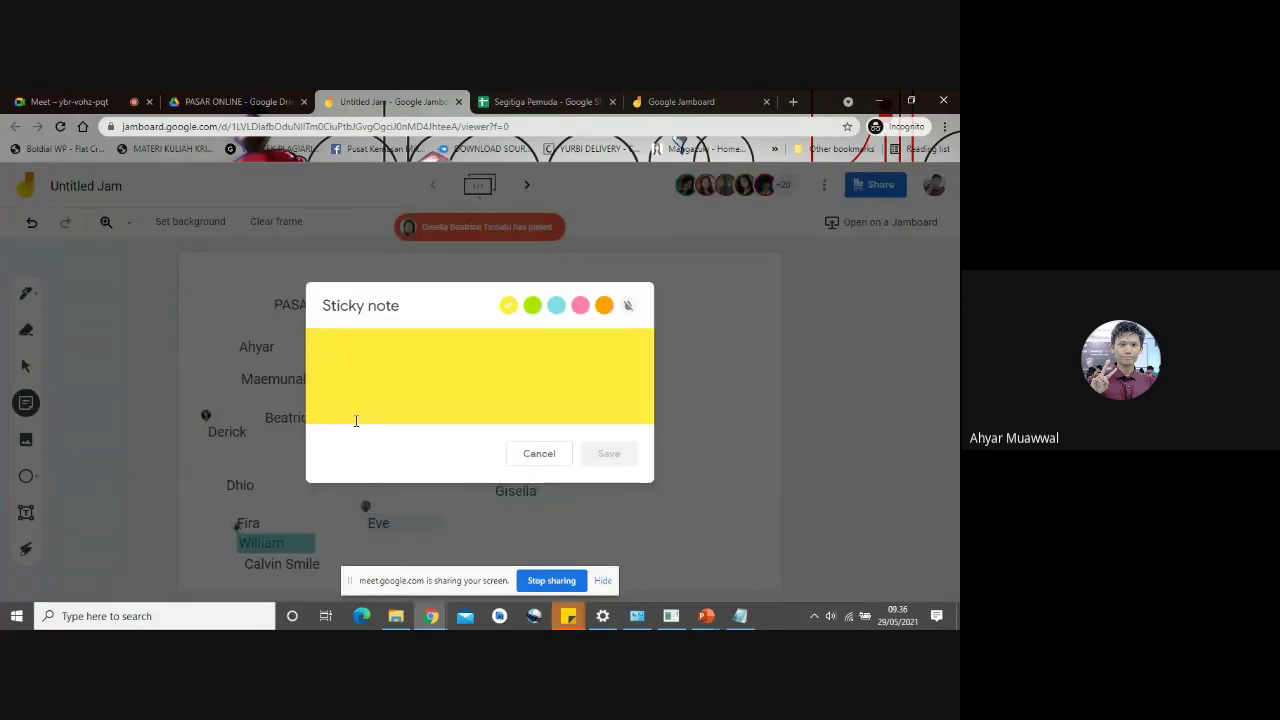
text(ahyar)
click(608, 453)
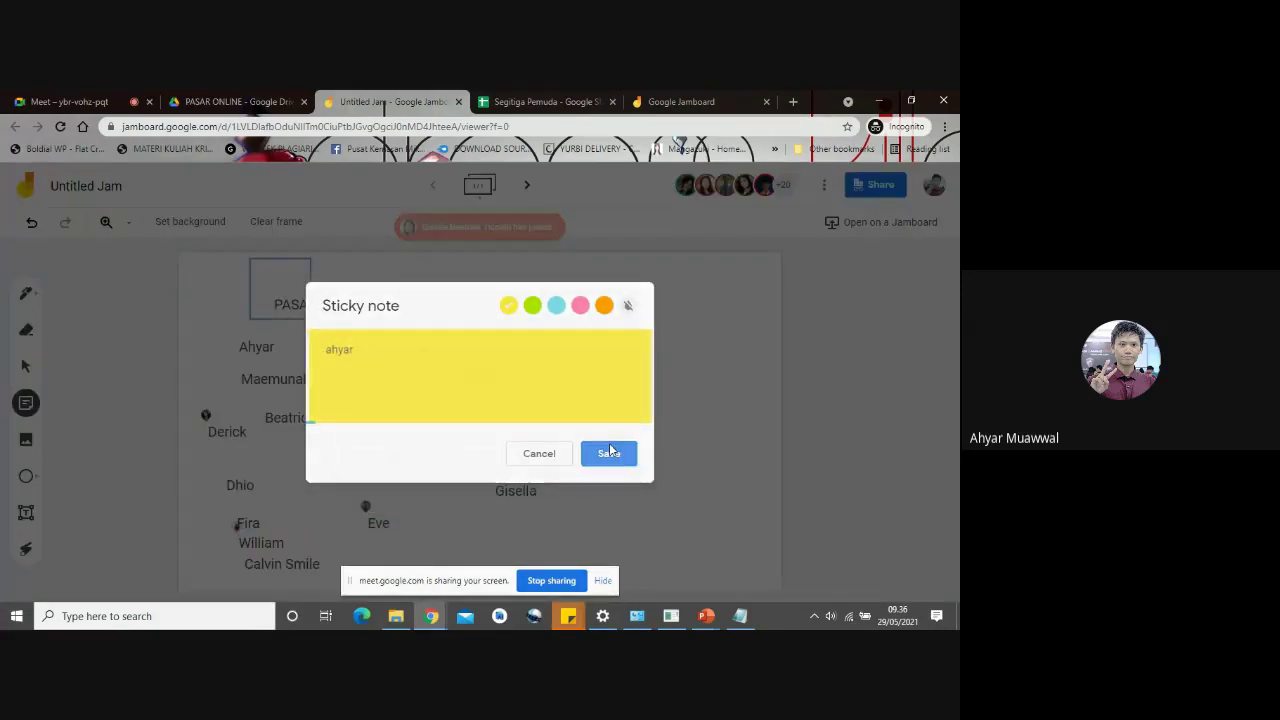
- Close the sticky note editor and move the yellow note with the presenter's name to the blank area at the frame's upper right
click(538, 453)
click(271, 278)
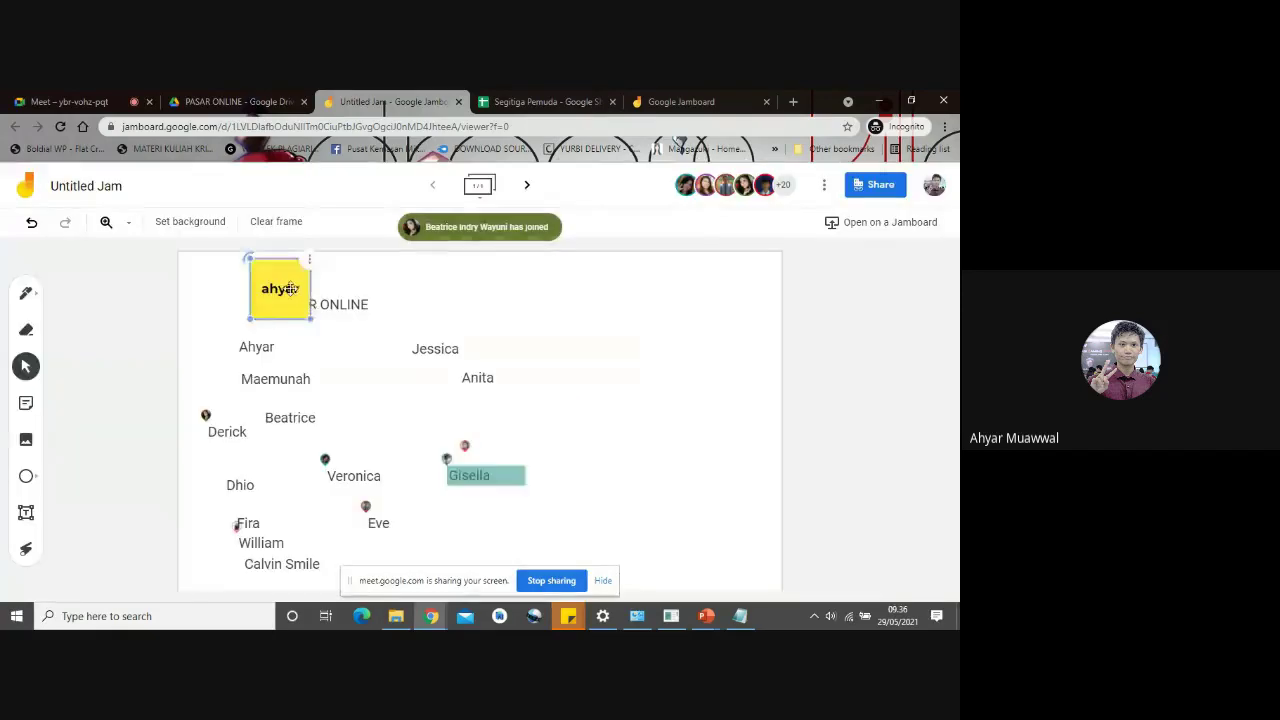
drag(271, 278, 696, 326)
click(669, 451)
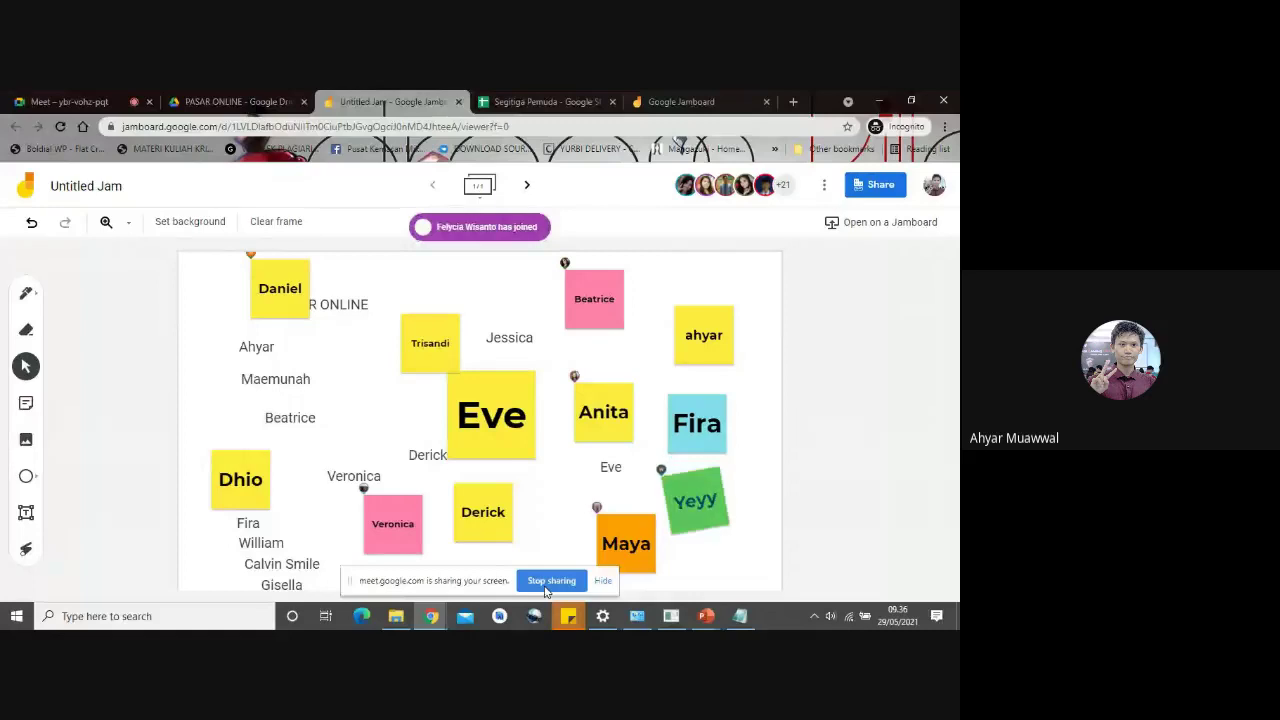
click(545, 585)
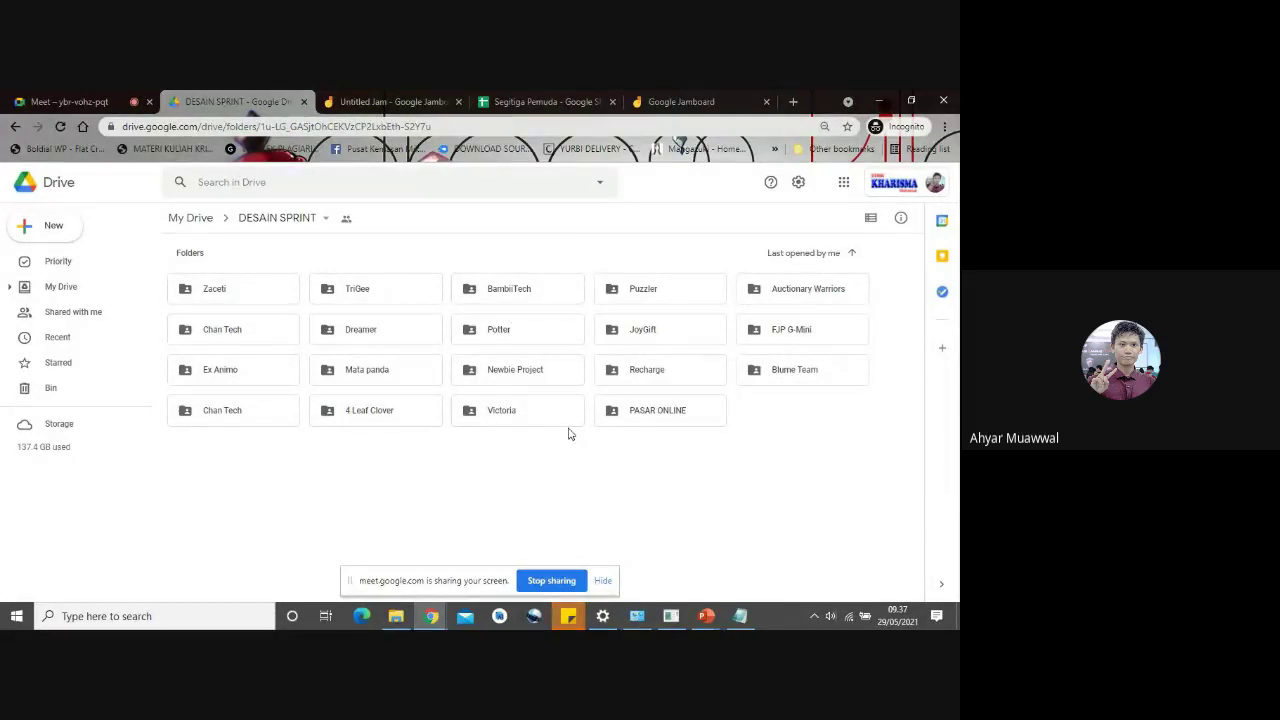
- Create a new Google Jamboard file in the PASAR ONLINE folder of DESAIN SPRINT, shared with the folder's members
double_click(636, 421)
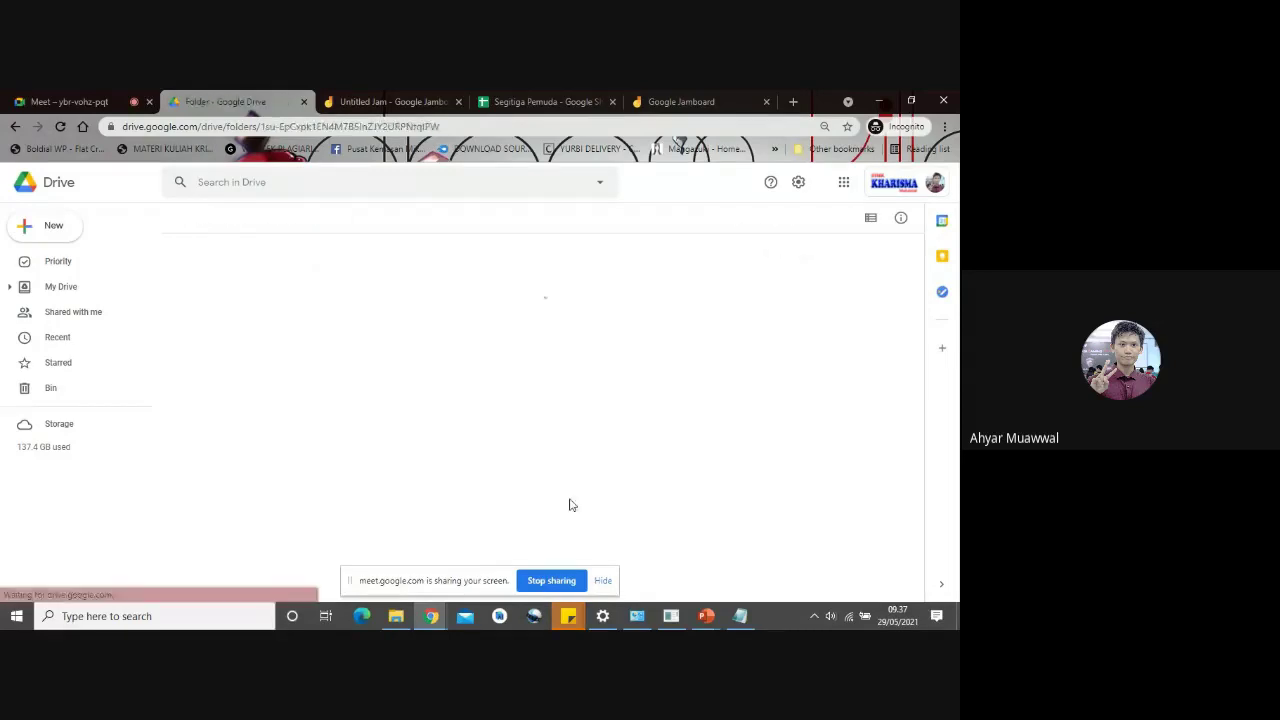
right_click(391, 298)
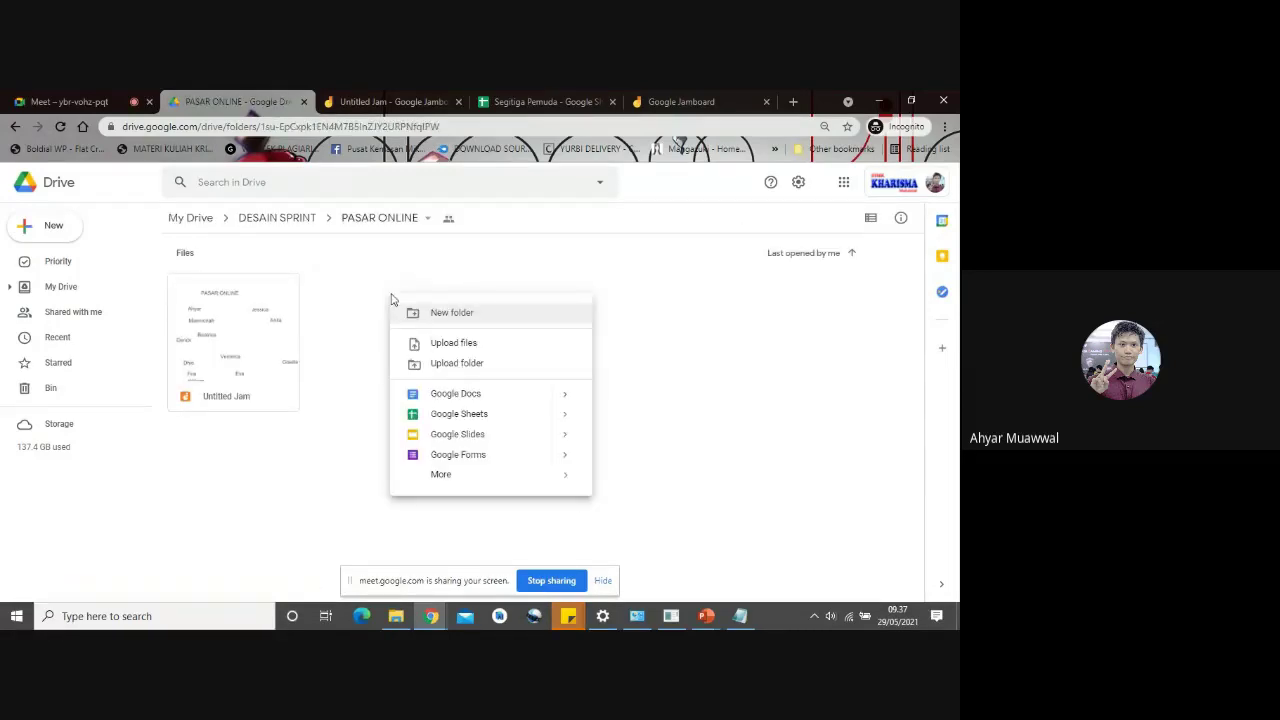
mouse_move(482, 478)
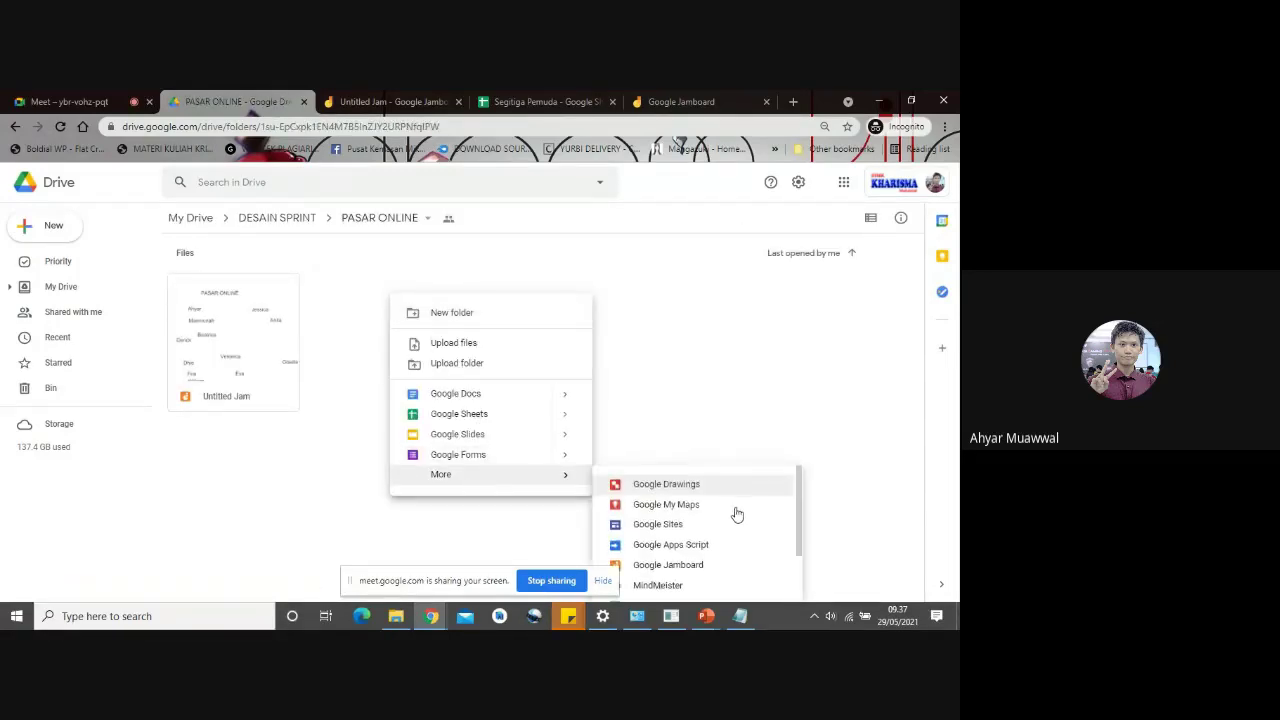
scroll(730, 514, down, 2)
click(668, 493)
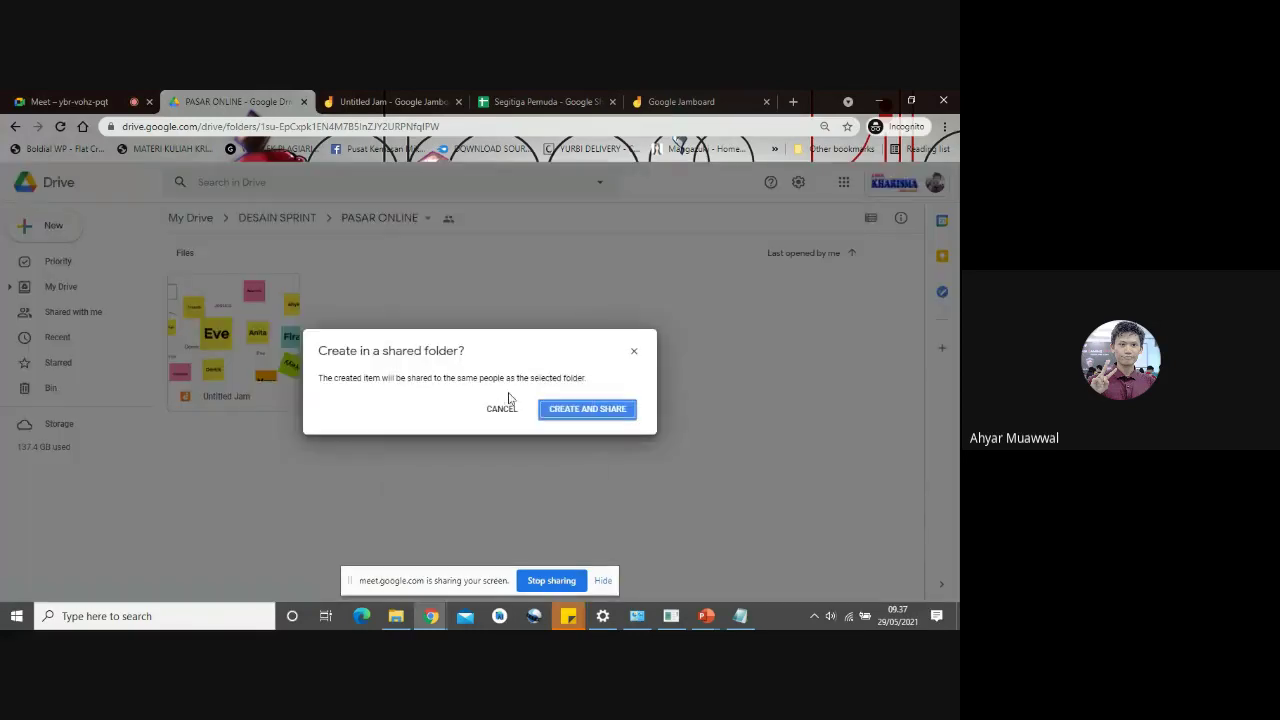
click(592, 411)
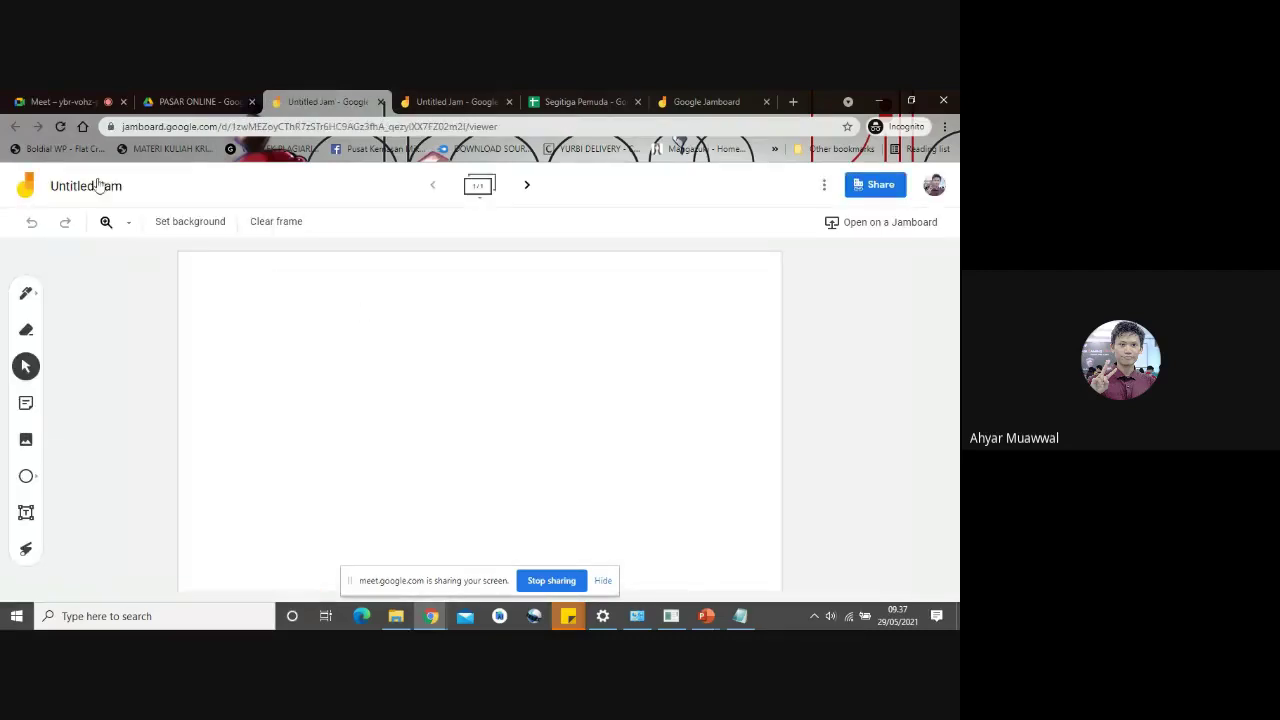
- Rename the new jam as "pasar Online"
click(111, 192)
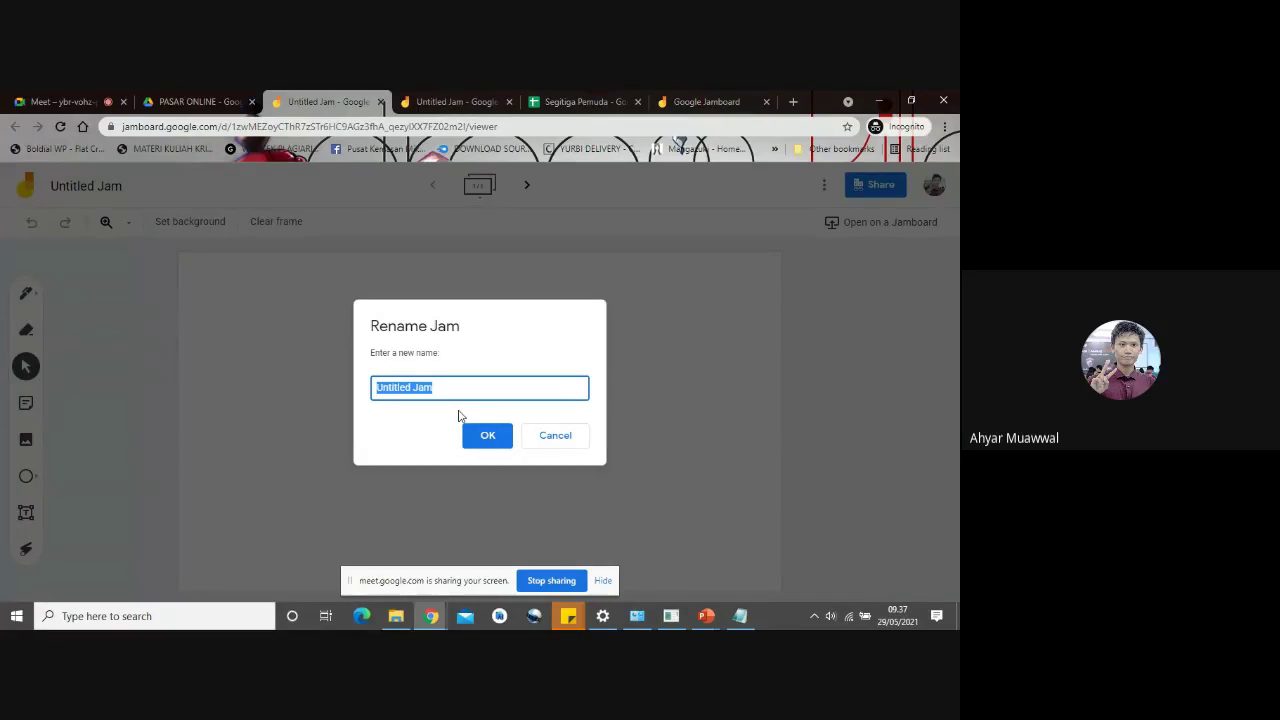
text(pasar Online)
click(471, 446)
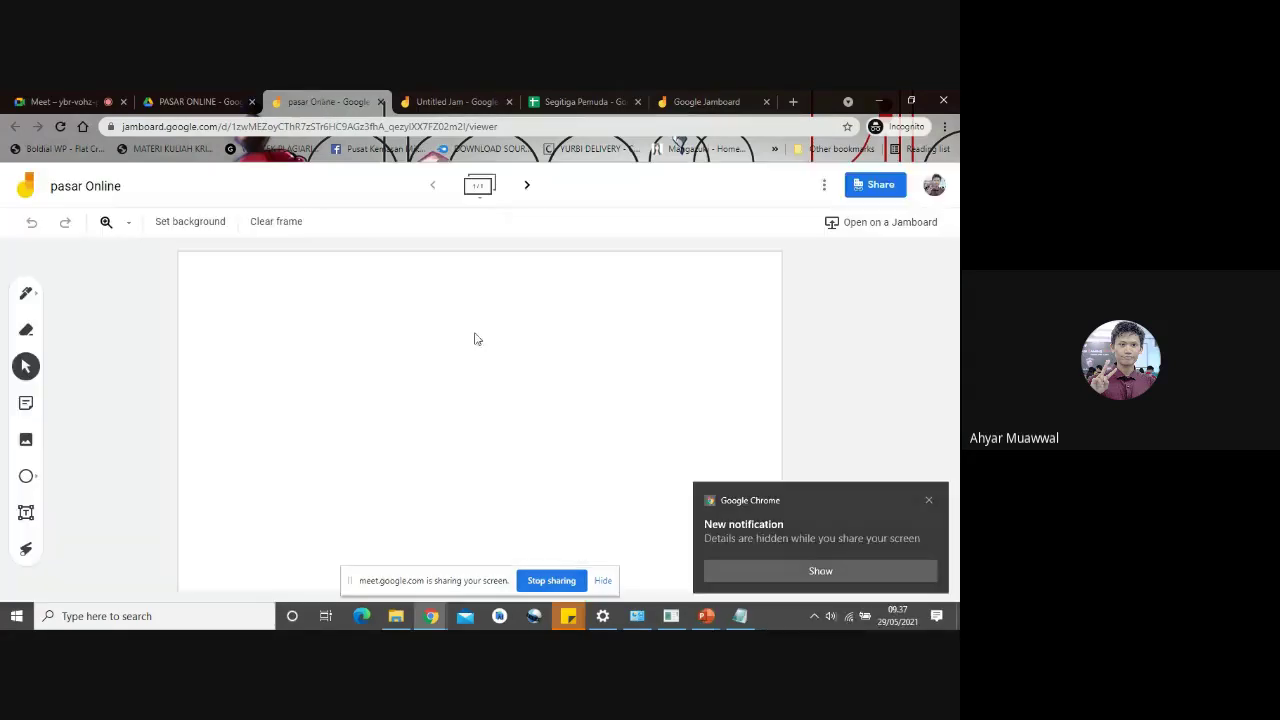
- Add the heading text "Anggota TIM" near the top of the frame and widen its box so it fits on one line
click(25, 513)
click(281, 284)
text(Nama)
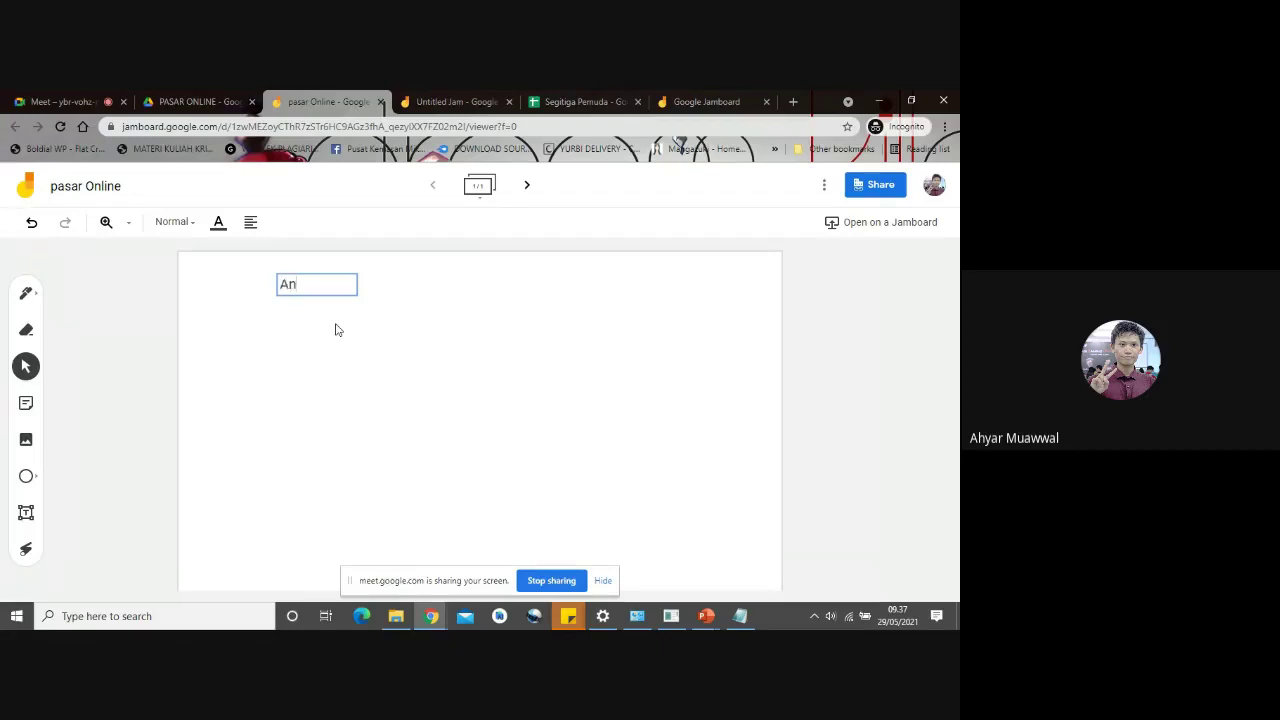
text(Anggota TIM)
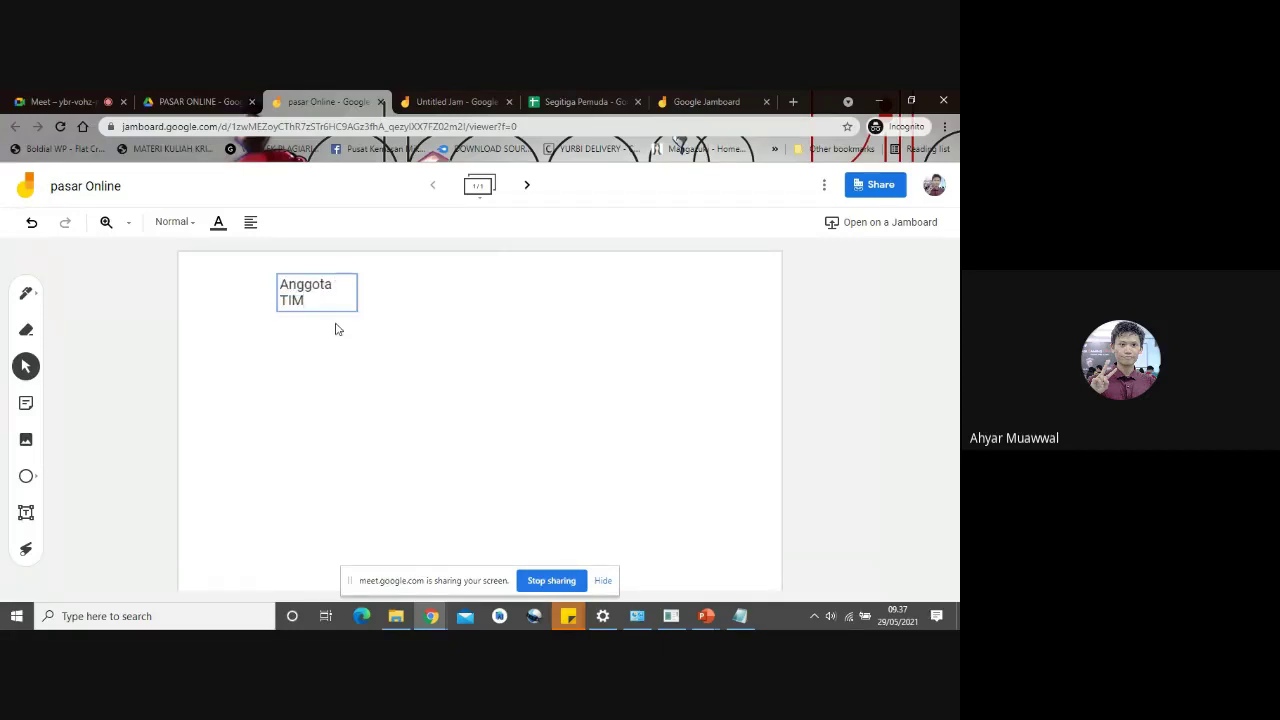
click(351, 291)
drag(351, 291, 485, 287)
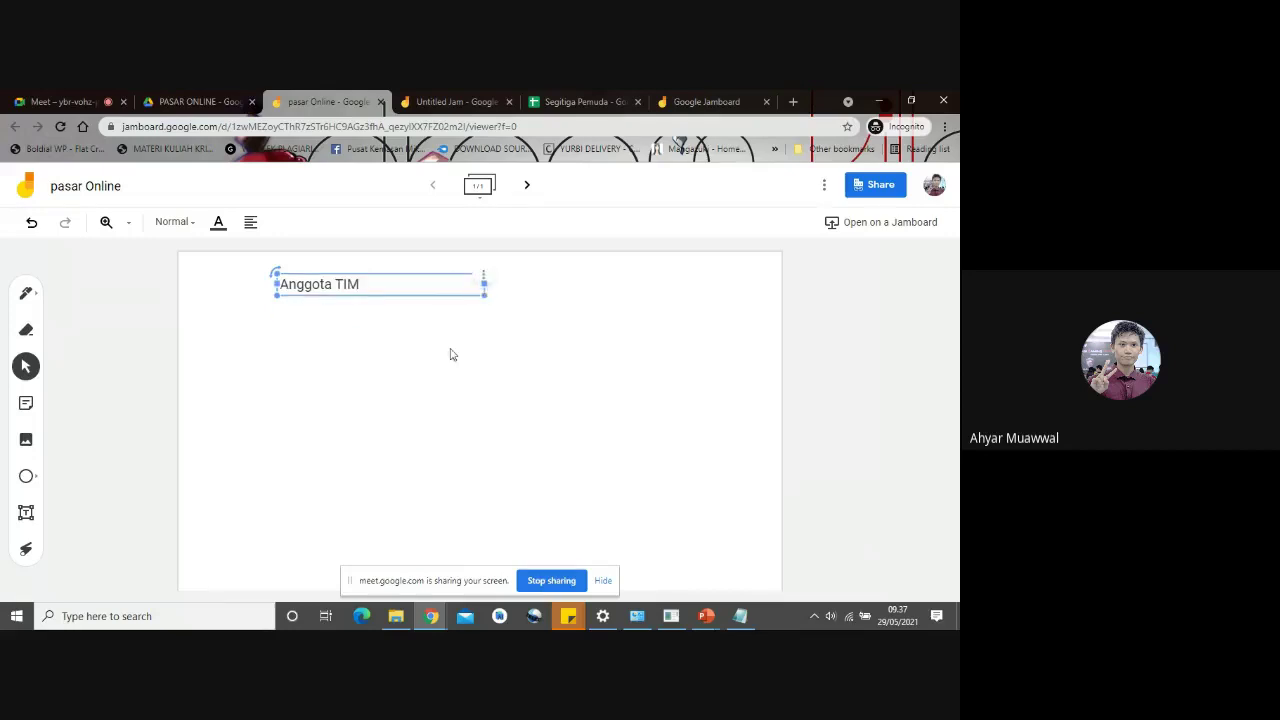
click(450, 354)
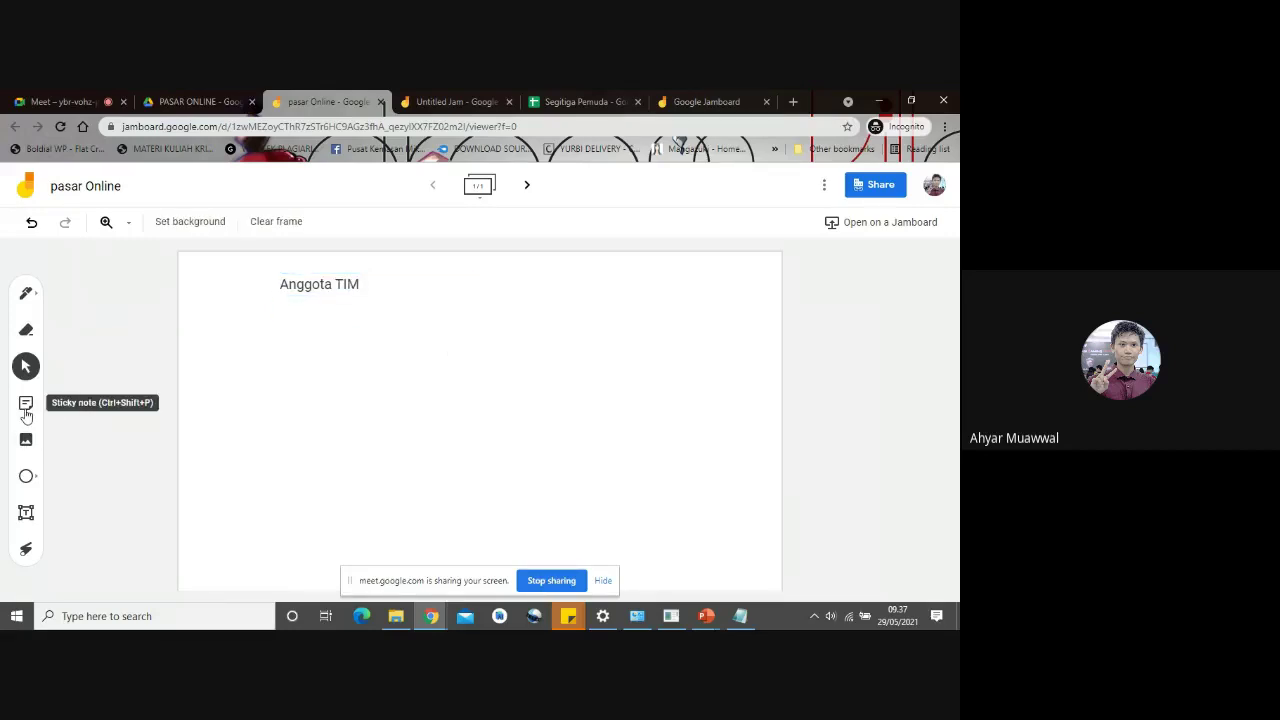
- Add a text box below the heading with the presenter's full name as item 1, widened to fit on one line
click(26, 512)
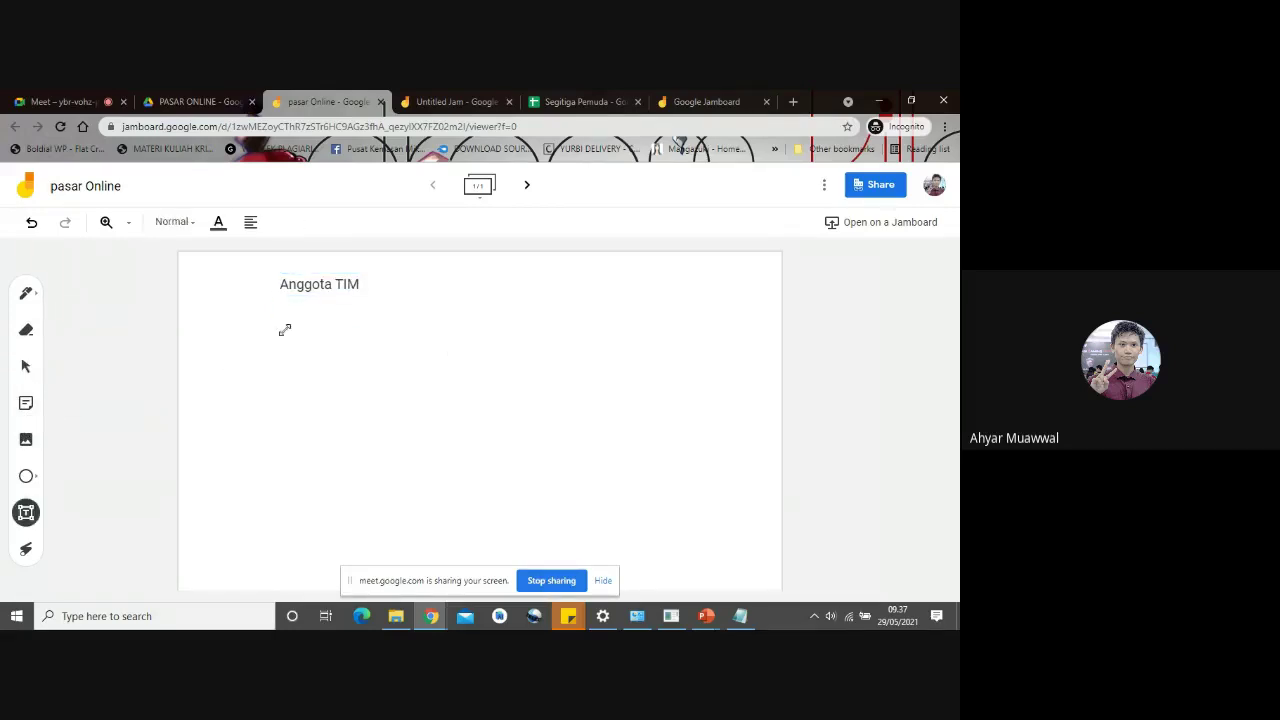
click(284, 330)
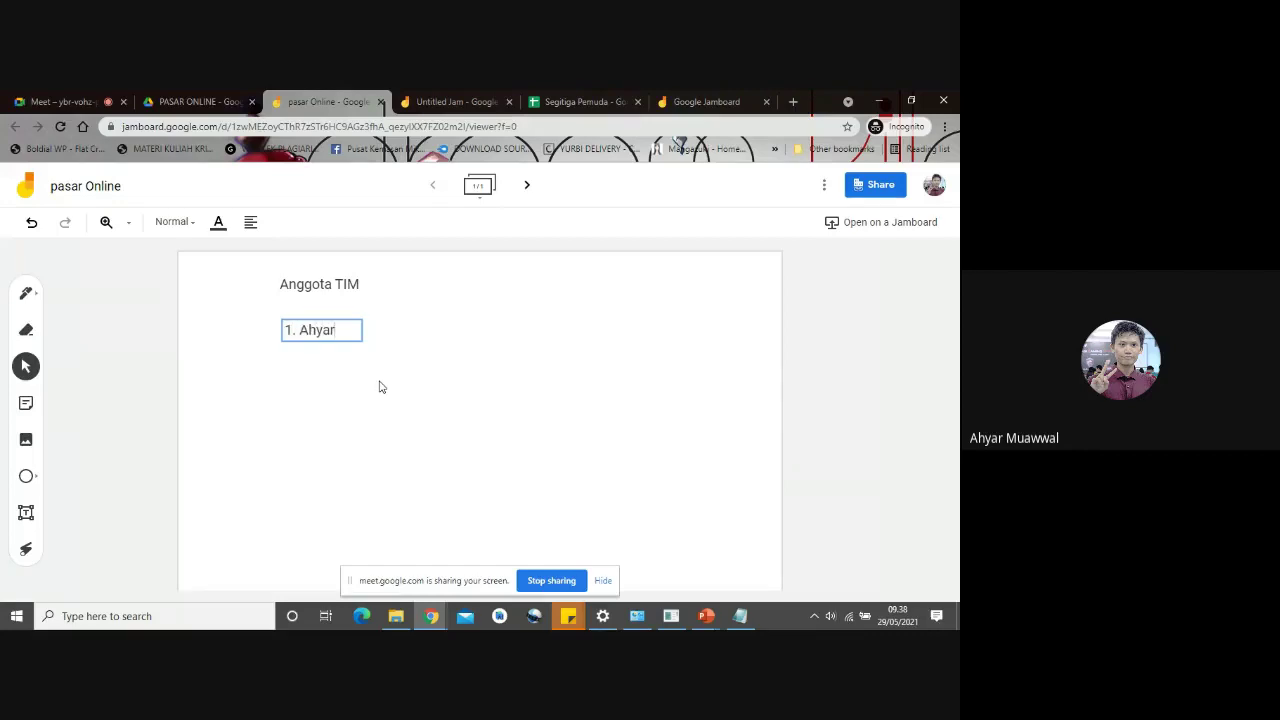
text(awwal)
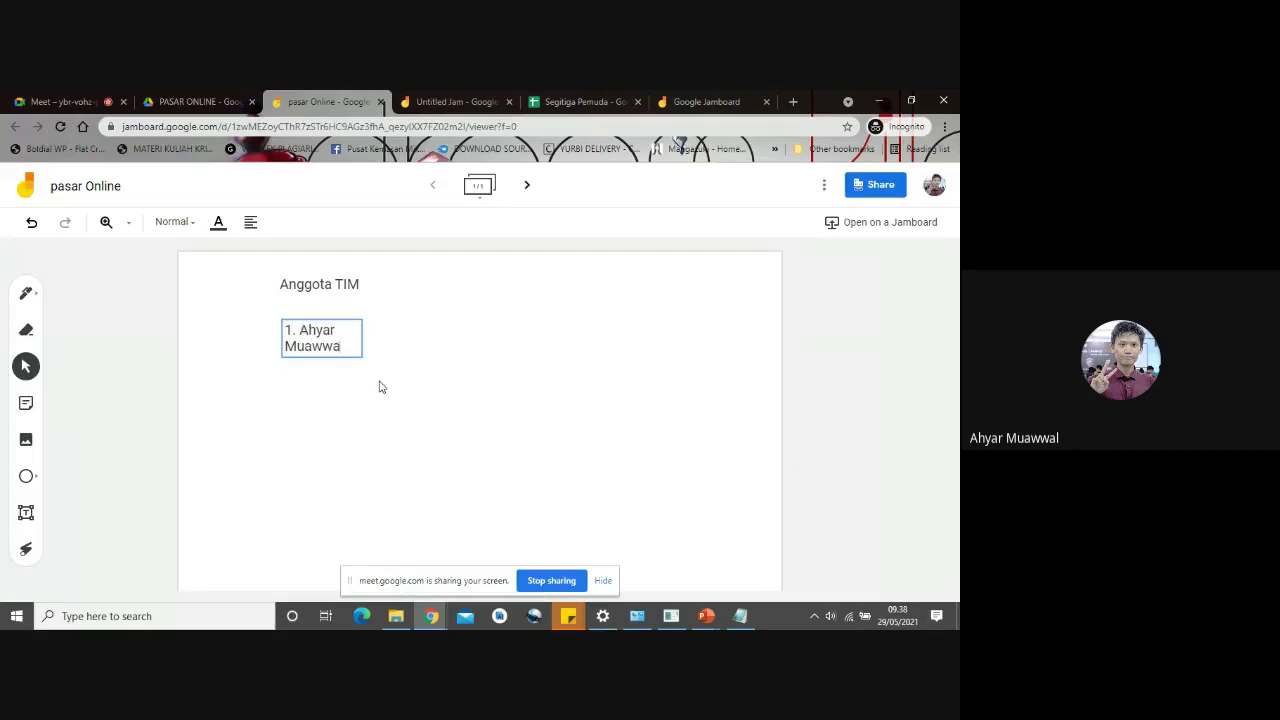
key(Return)
click(349, 408)
click(343, 349)
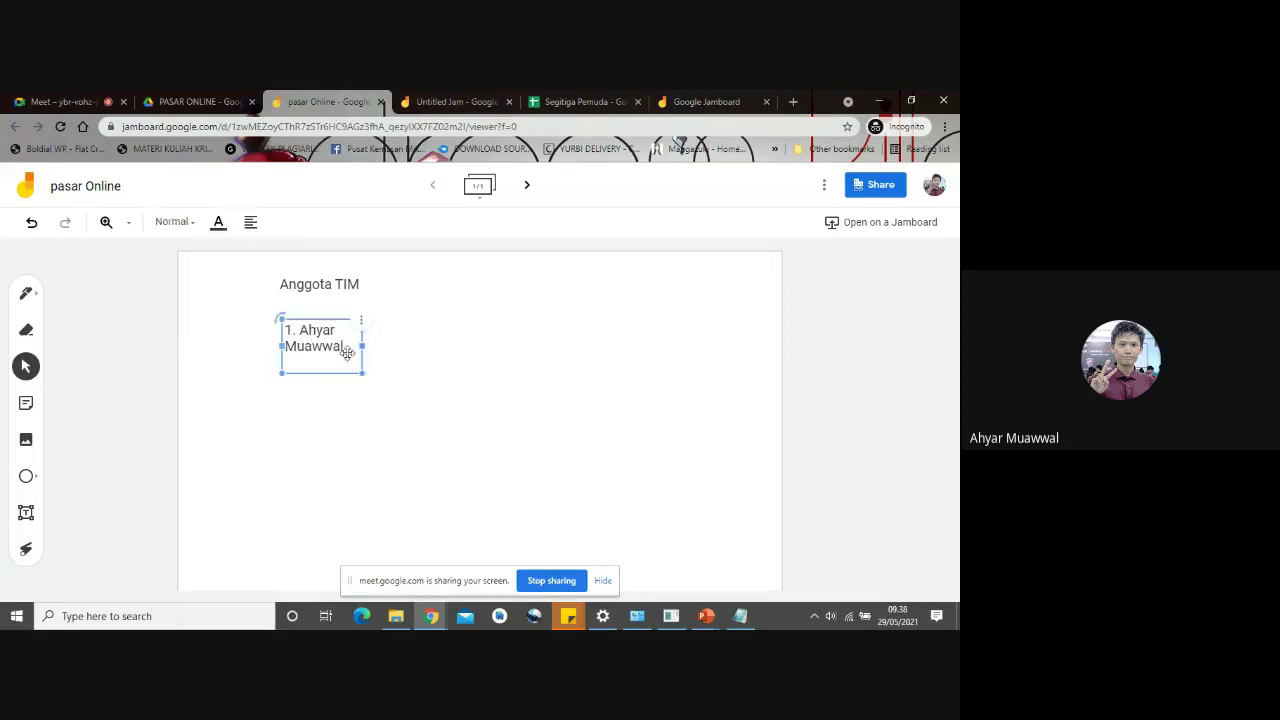
drag(366, 343, 470, 345)
click(487, 398)
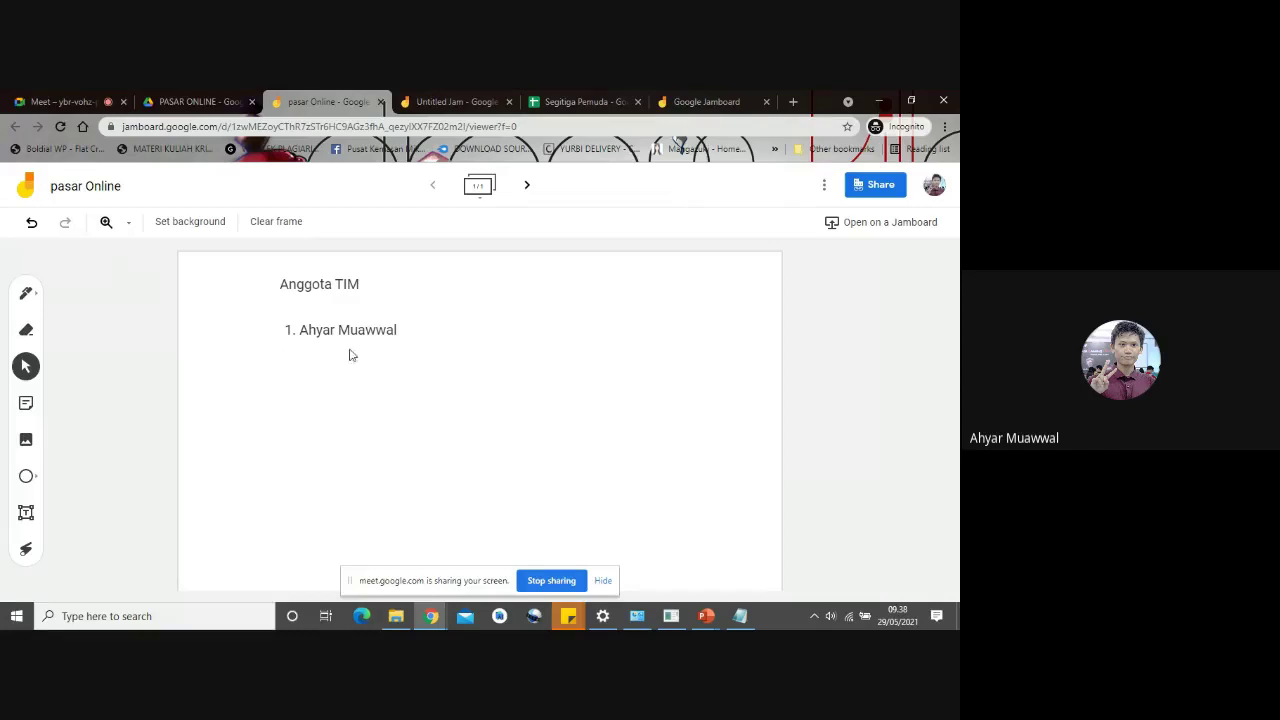
- Return to Google Drive and open the TriGee team folder in DESAIN SPRINT to check its contents
click(205, 97)
click(277, 217)
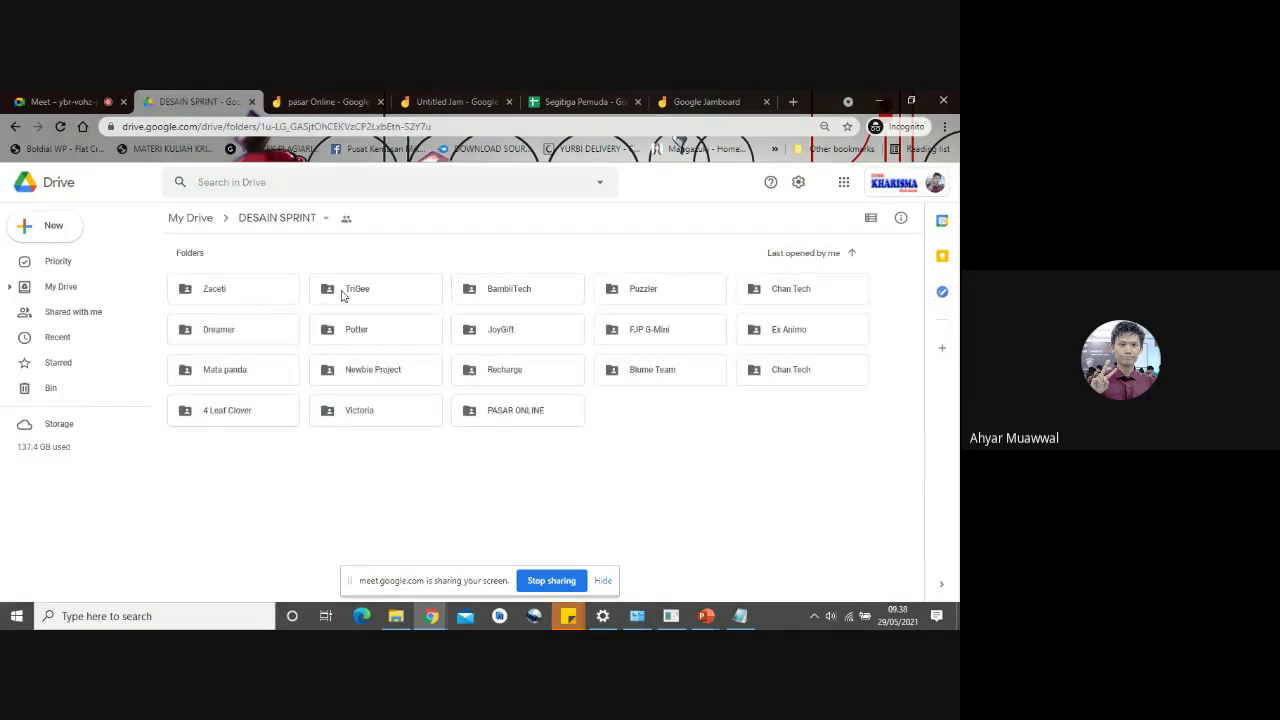
double_click(341, 290)
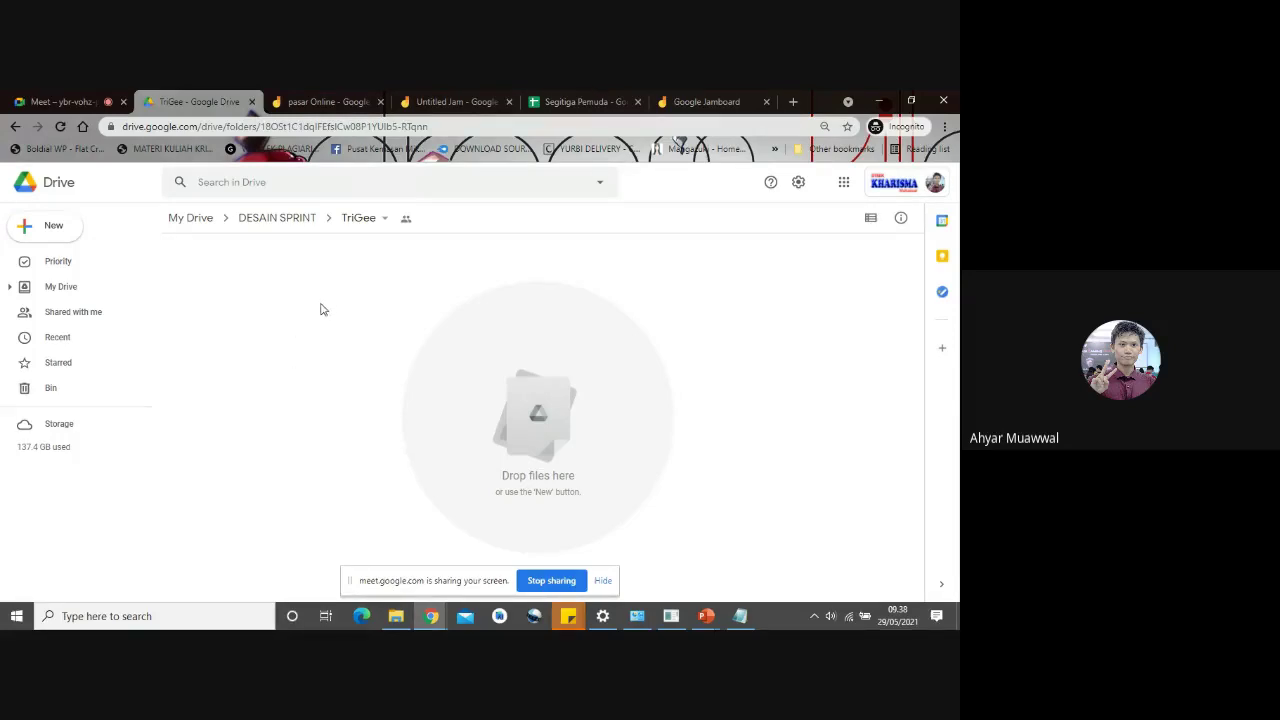
- Close the Untitled Jam and return to the TriGee folder in Google Drive
click(458, 103)
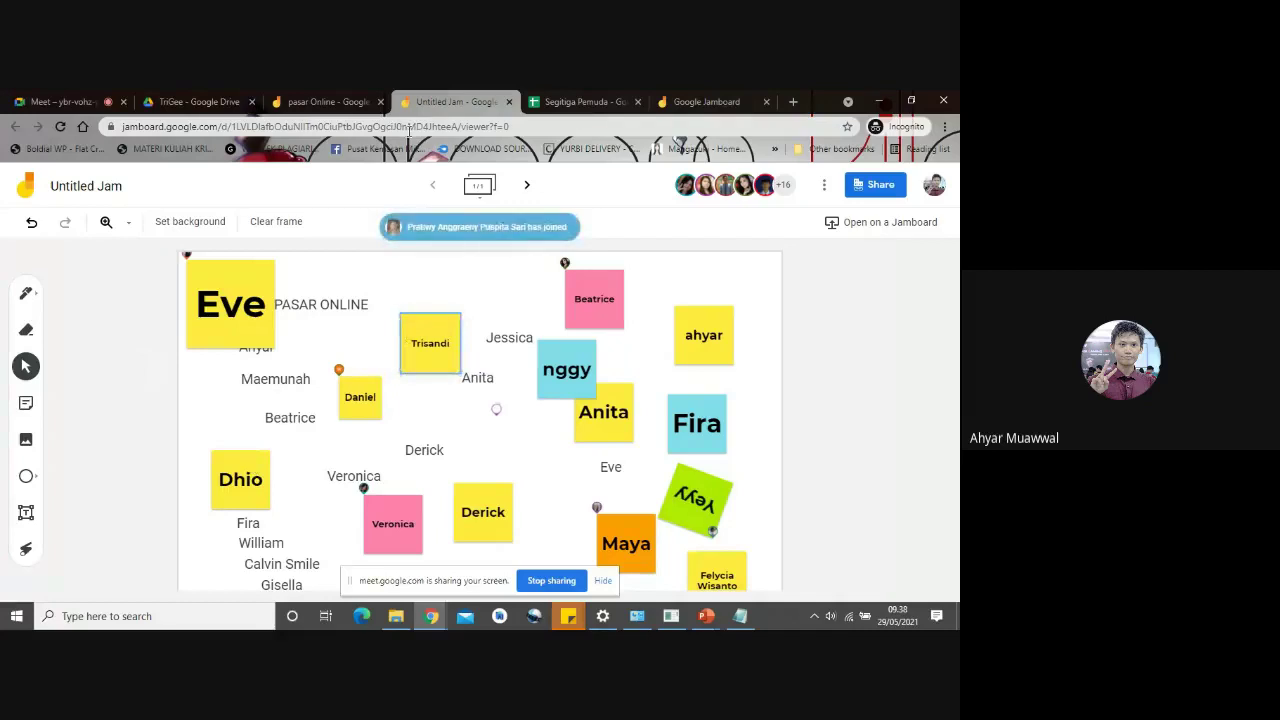
click(508, 101)
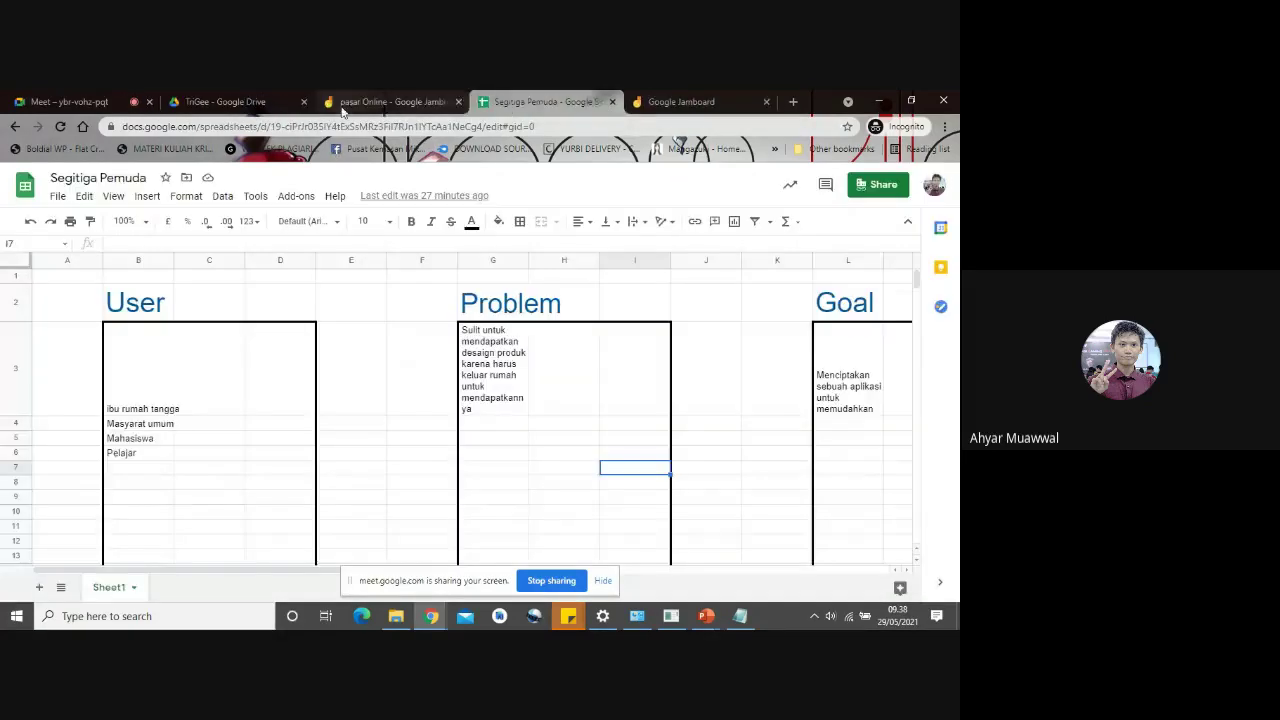
click(390, 101)
click(255, 100)
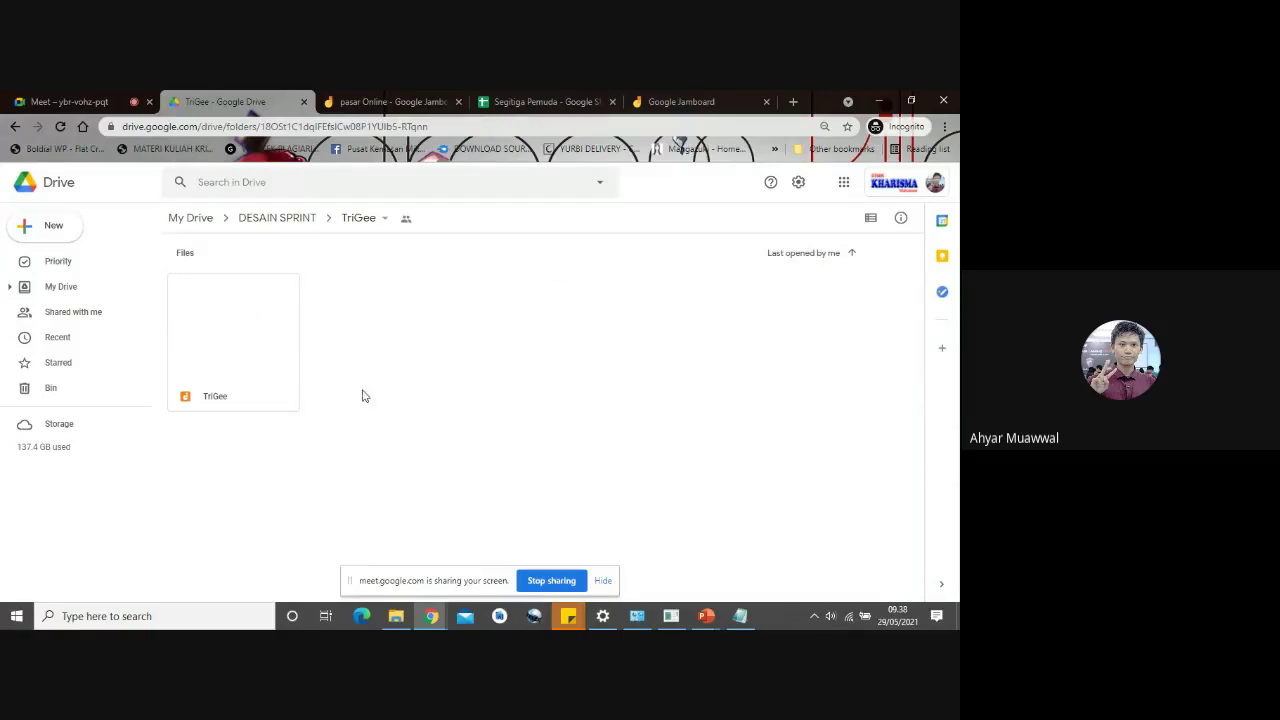
- Check the BambiTech, Chan Tech and Potter folders for team jams, showing the pasar Online jam again as the example
click(285, 219)
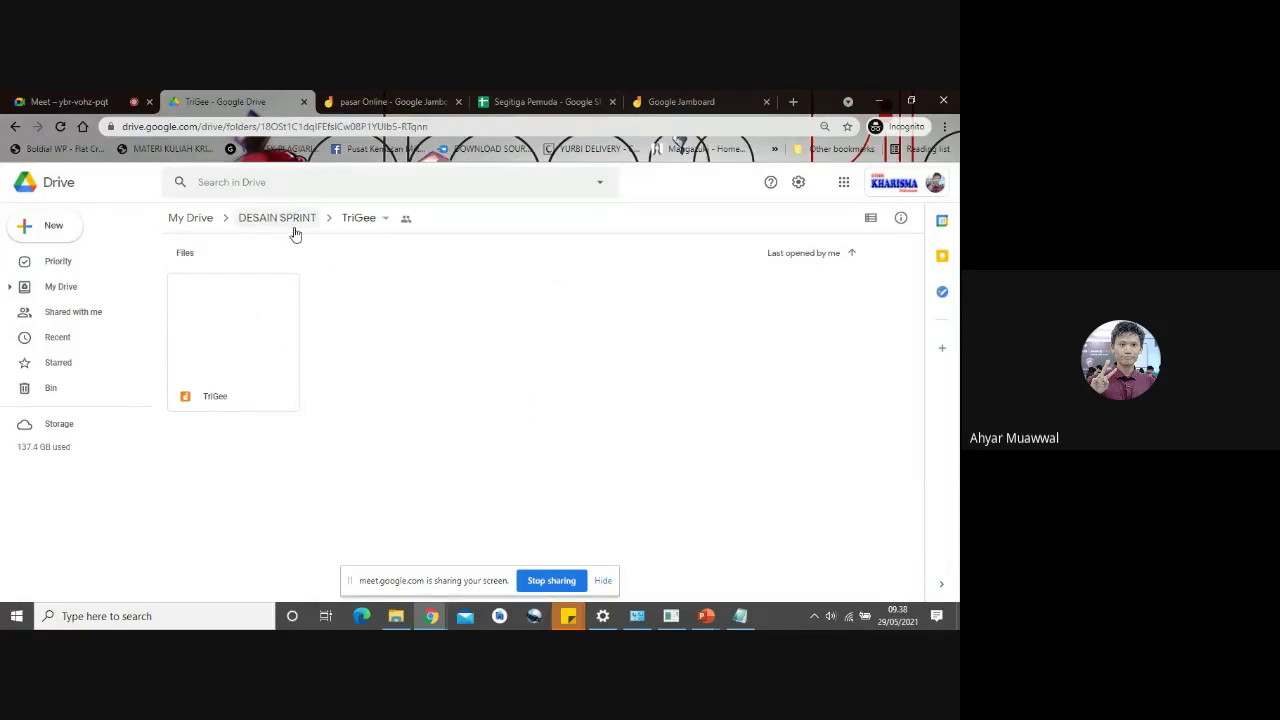
double_click(387, 291)
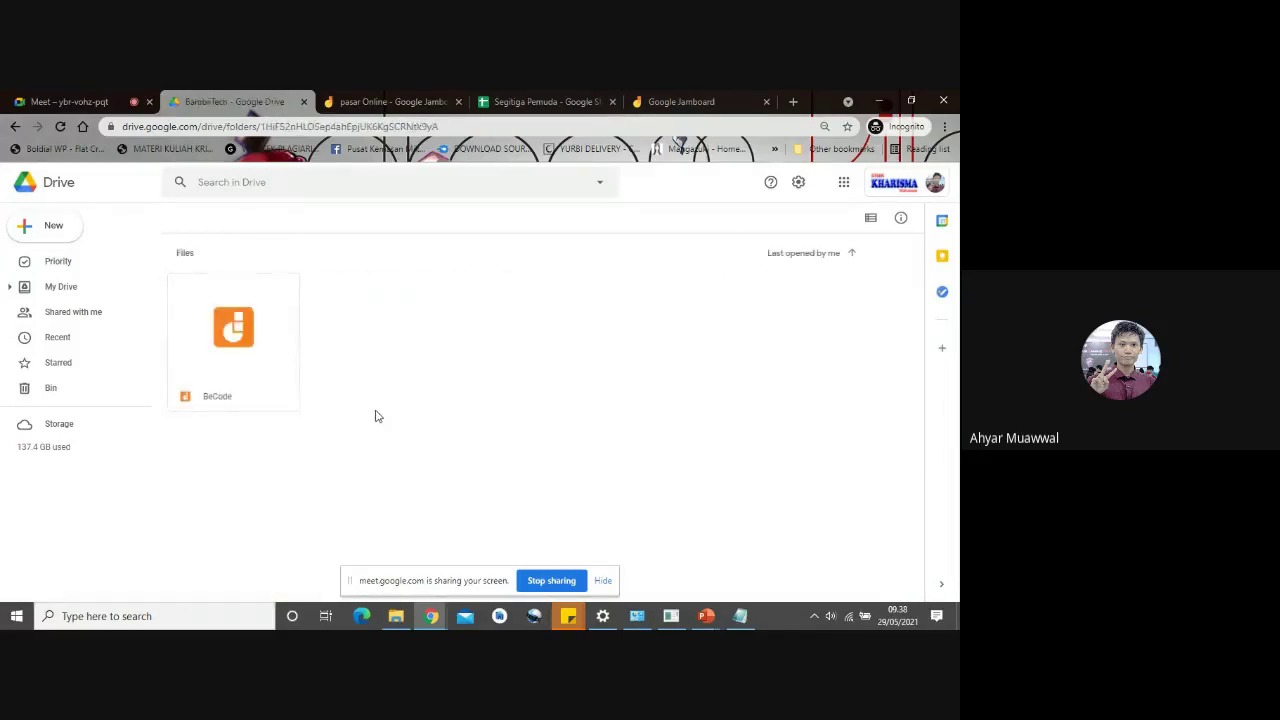
click(293, 228)
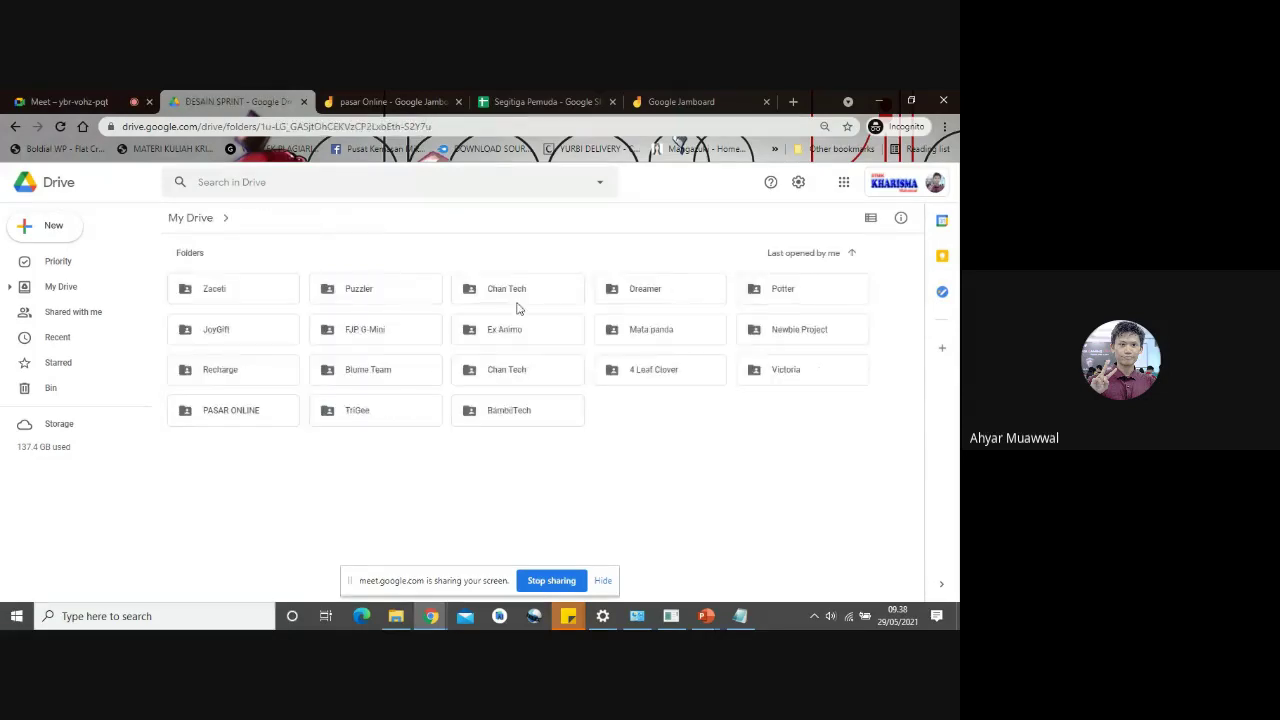
double_click(560, 297)
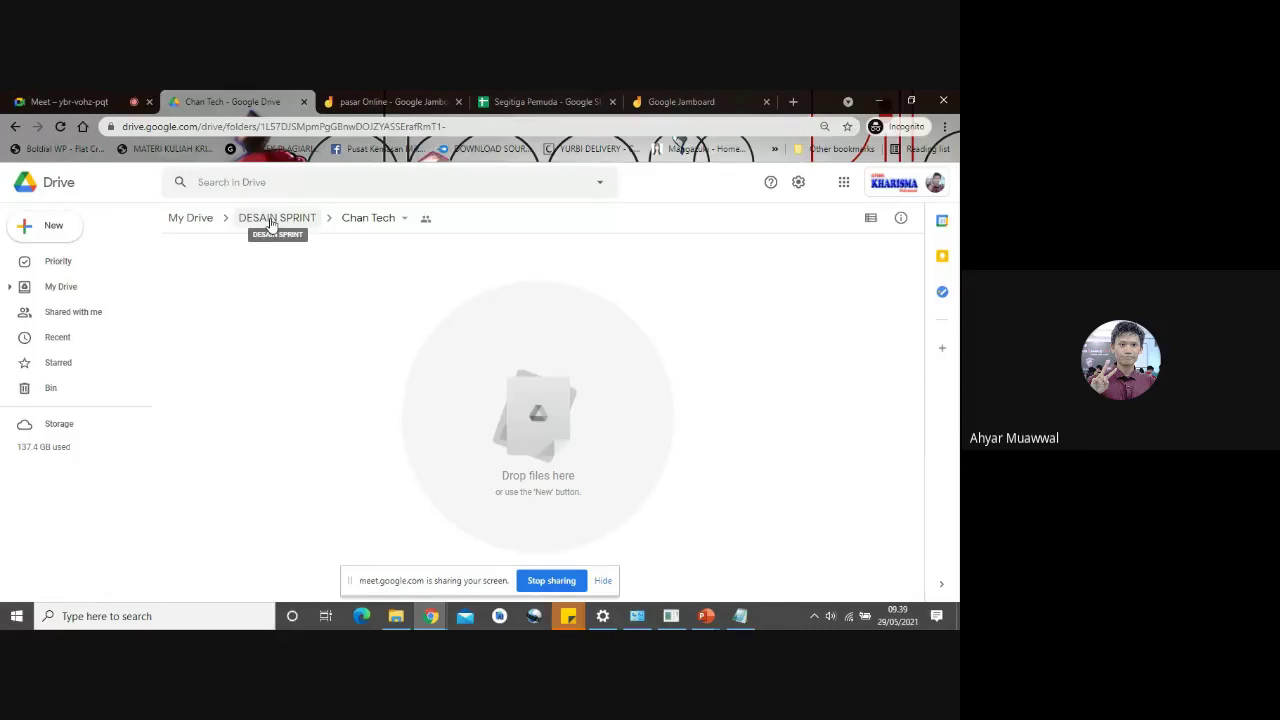
click(270, 222)
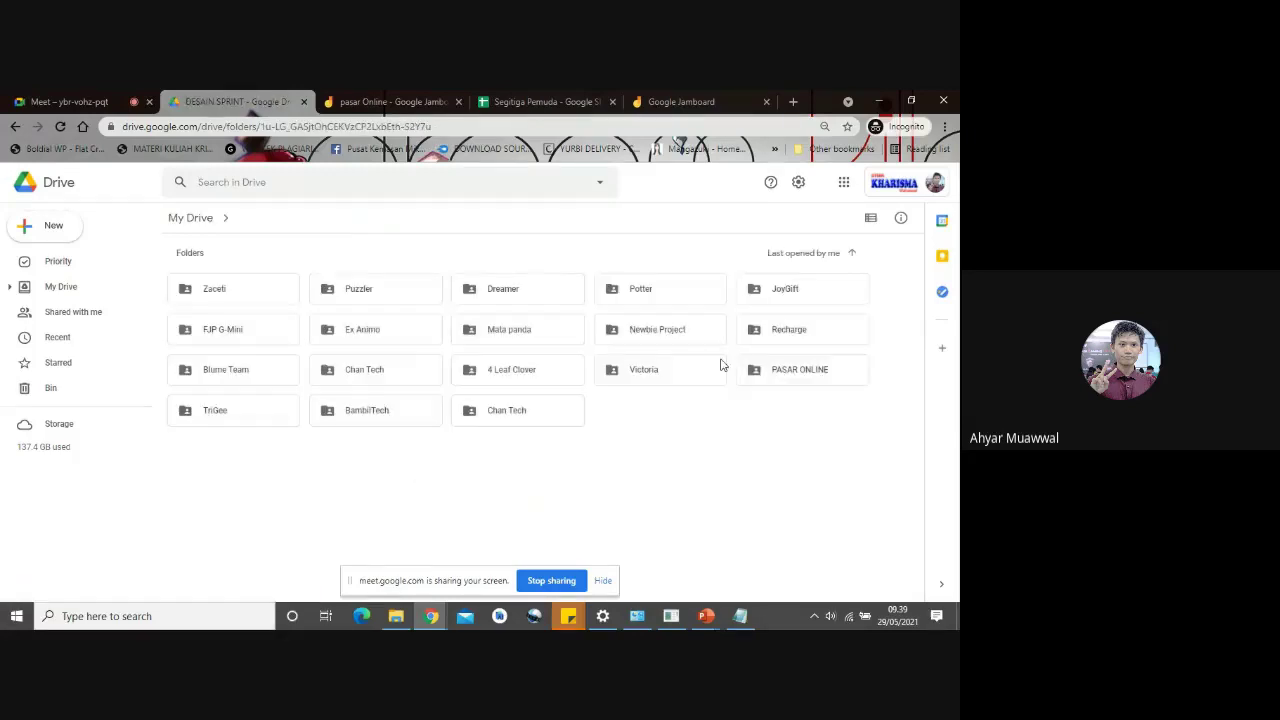
double_click(659, 293)
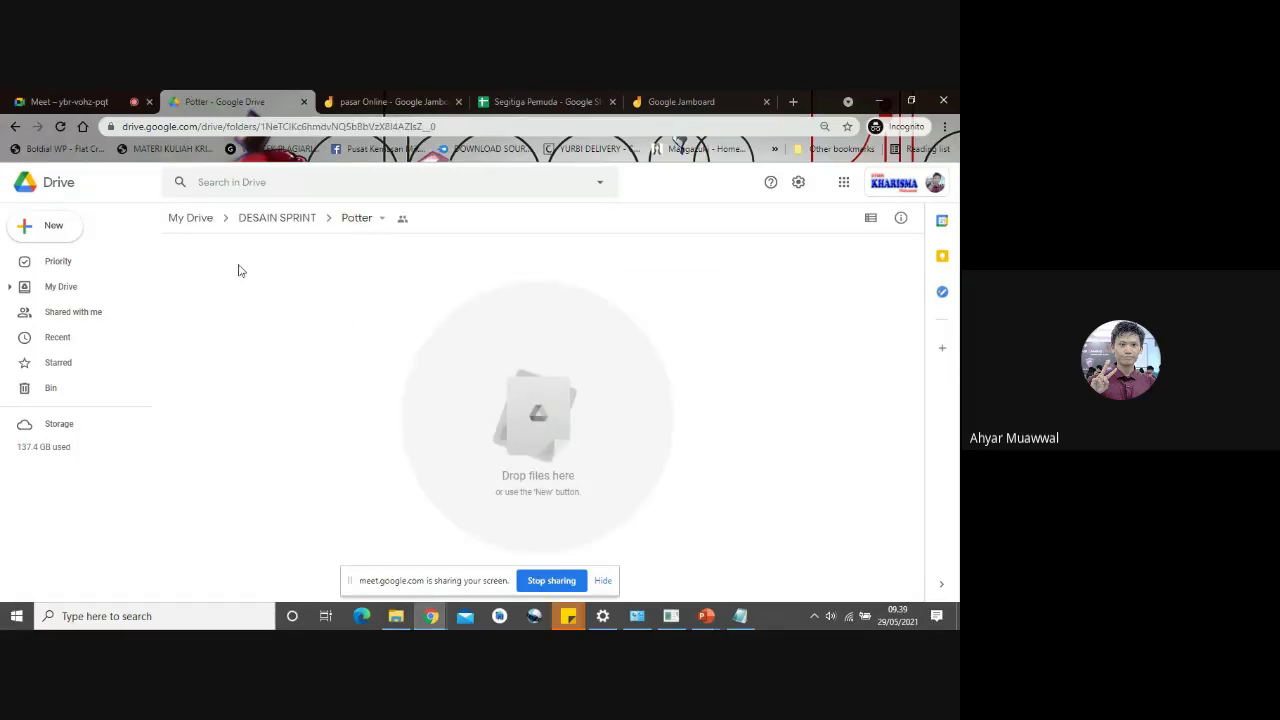
click(369, 102)
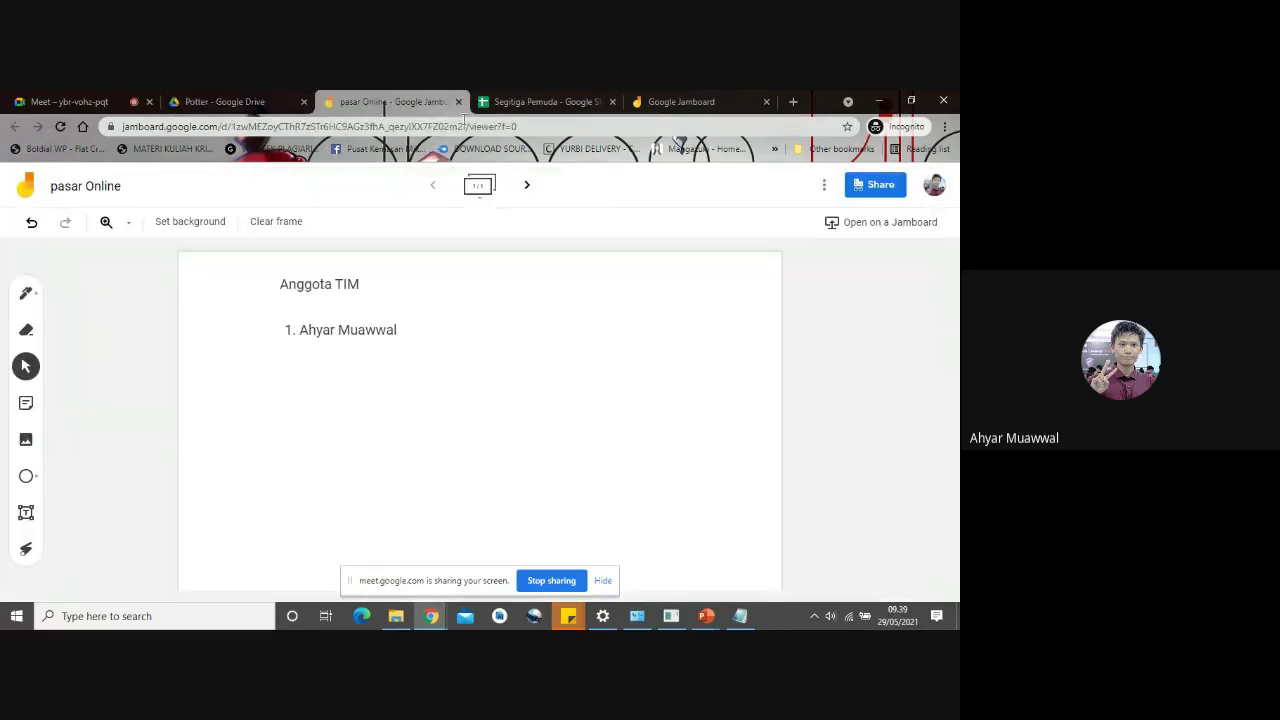
click(250, 106)
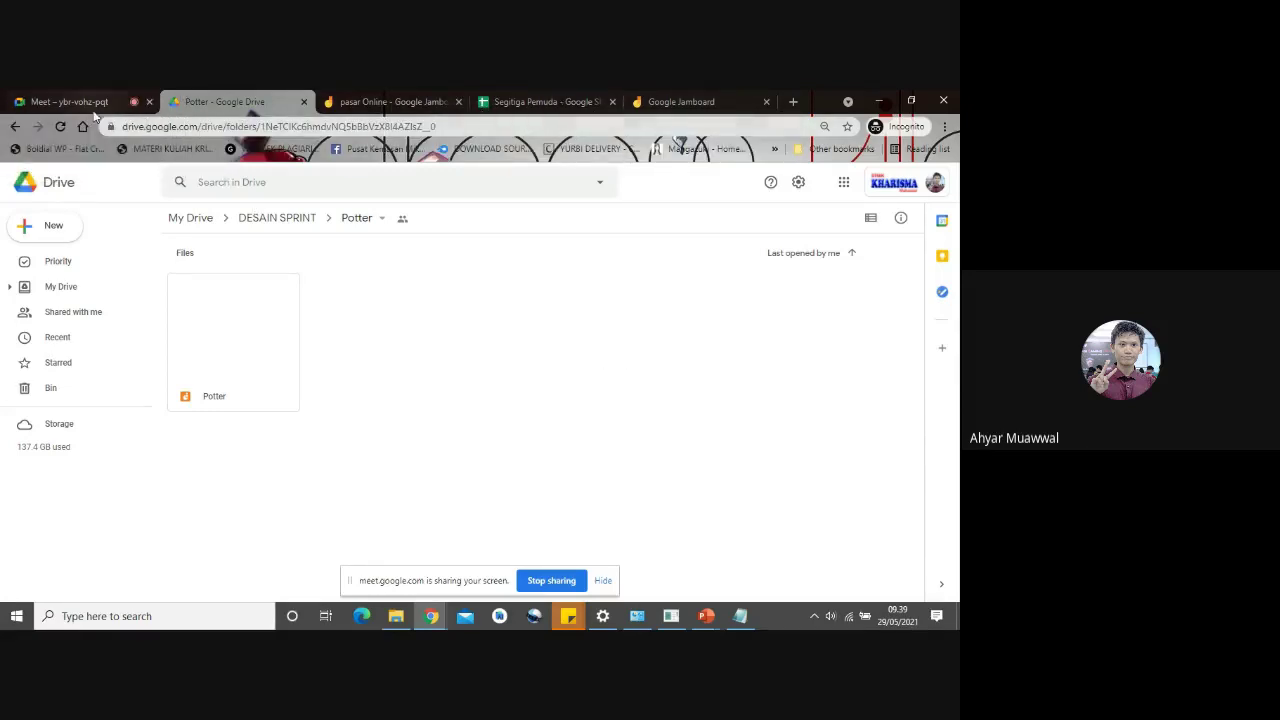
- Check the FJP G-Mini and Mata panda folders in DESAIN SPRINT for each team's jam
click(268, 220)
double_click(818, 296)
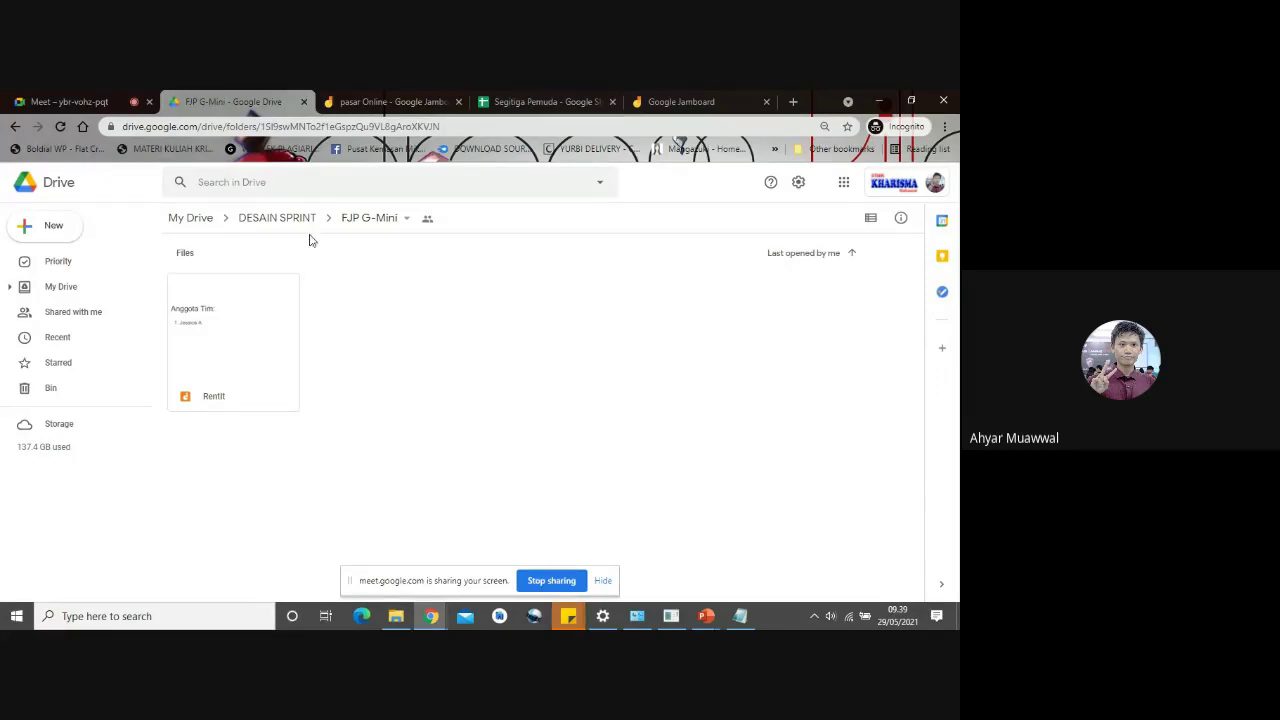
click(277, 218)
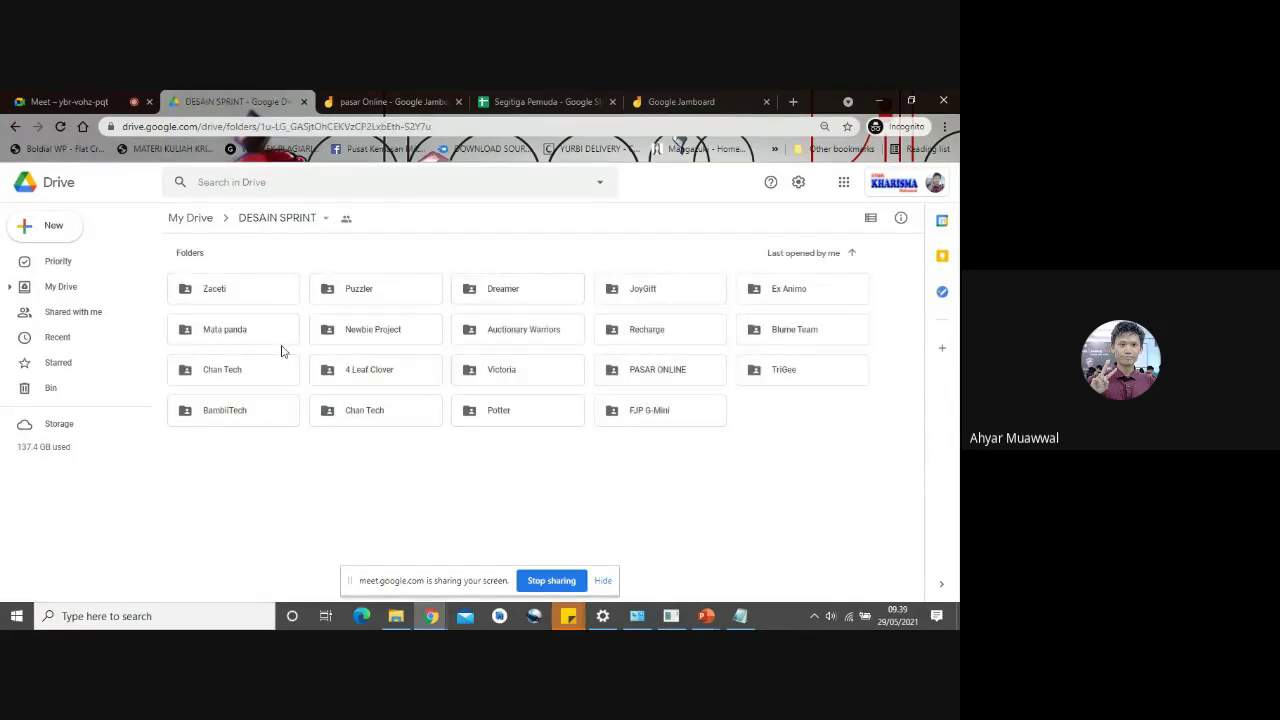
double_click(275, 338)
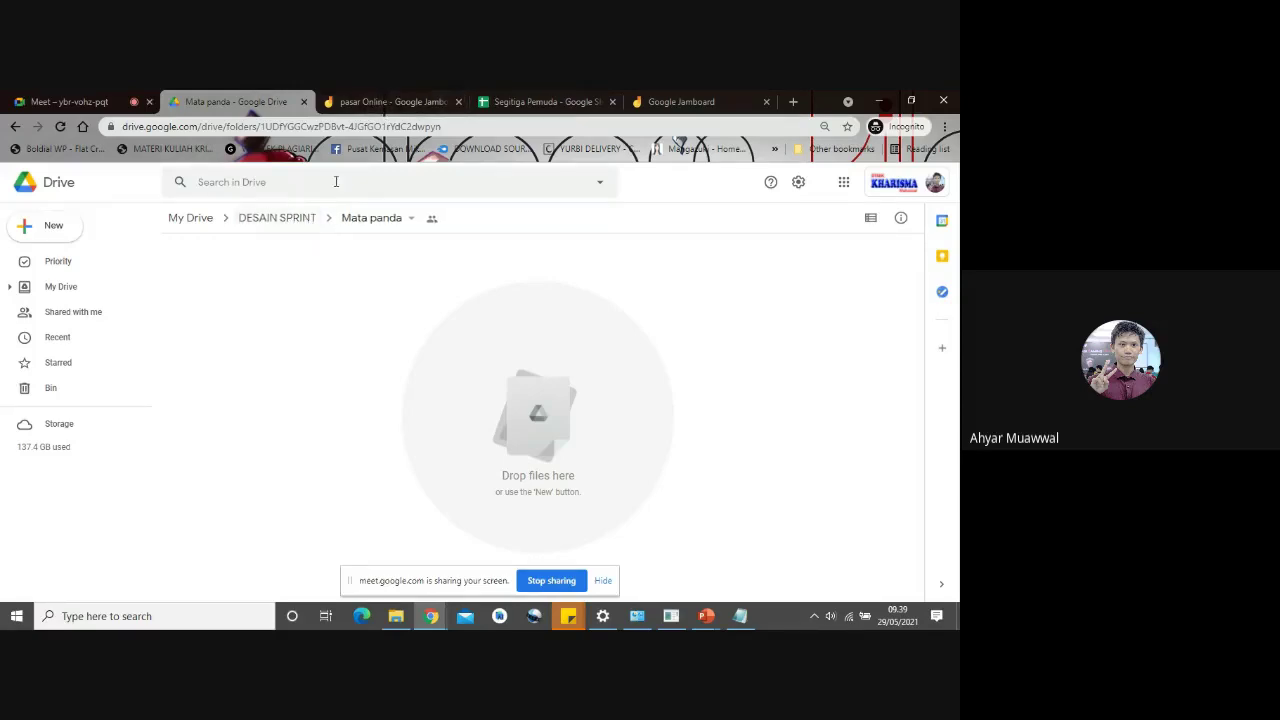
- Show the pasar Online jam briefly, return to the Google Meet call and stop presenting the screen
click(386, 105)
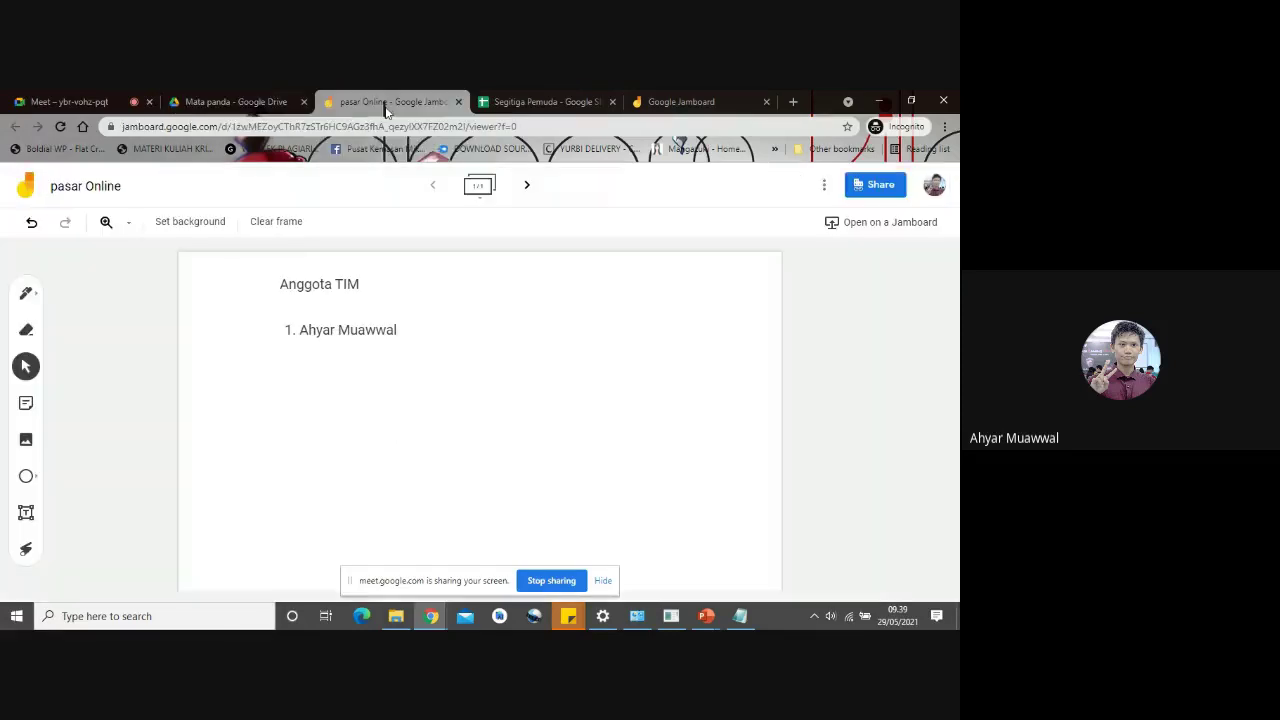
click(235, 101)
click(80, 101)
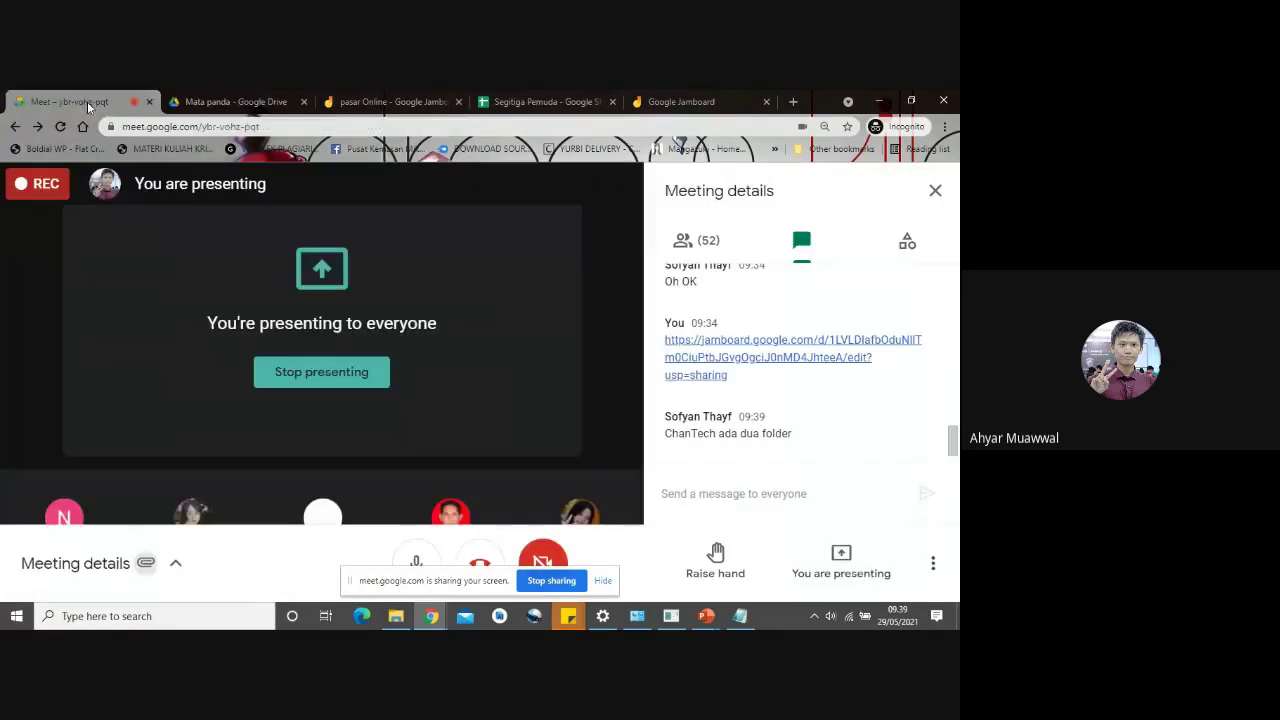
click(840, 568)
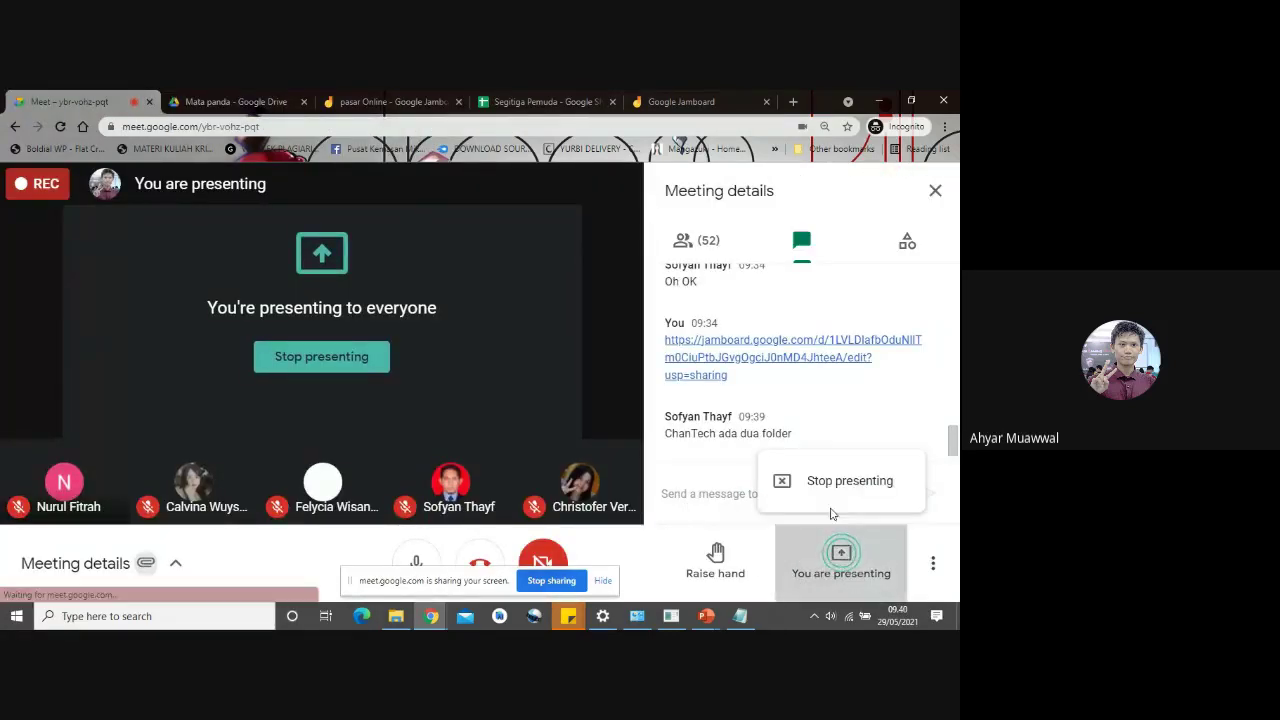
click(836, 495)
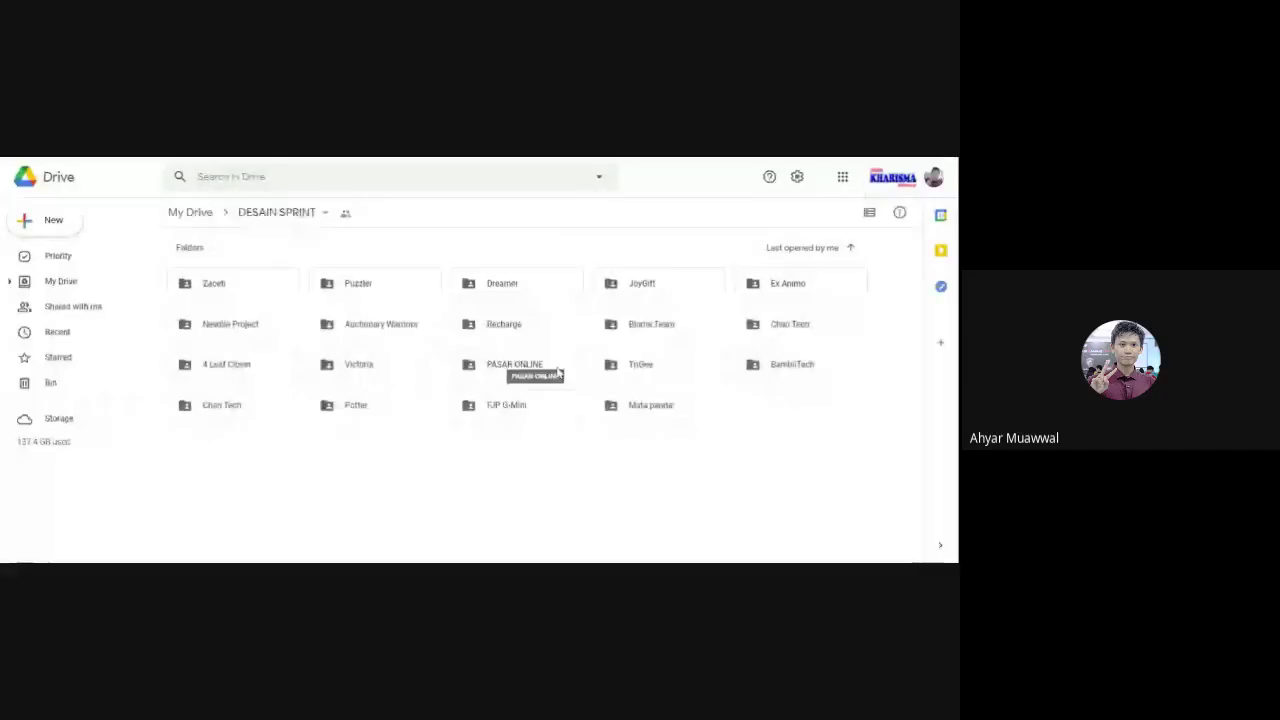
- Check the TriGee team's folder and jam in DESAIN SPRINT, and close the Recharge jam after viewing it
double_click(650, 368)
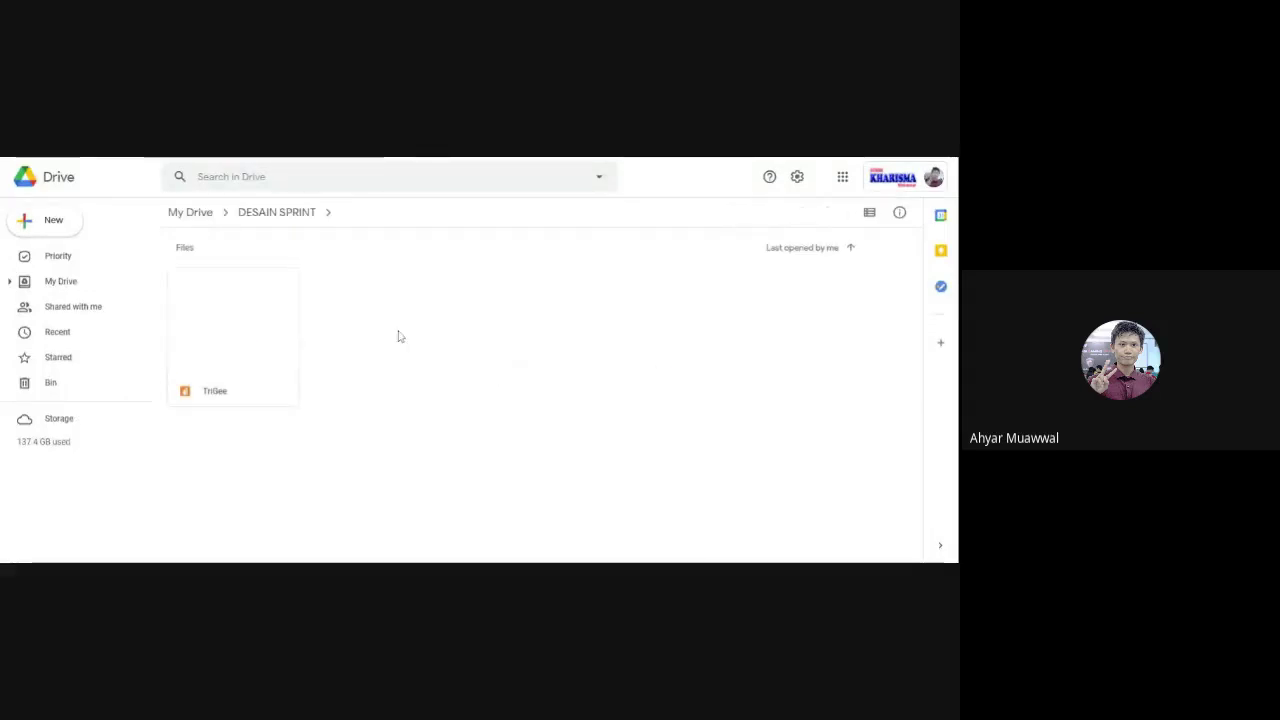
click(237, 353)
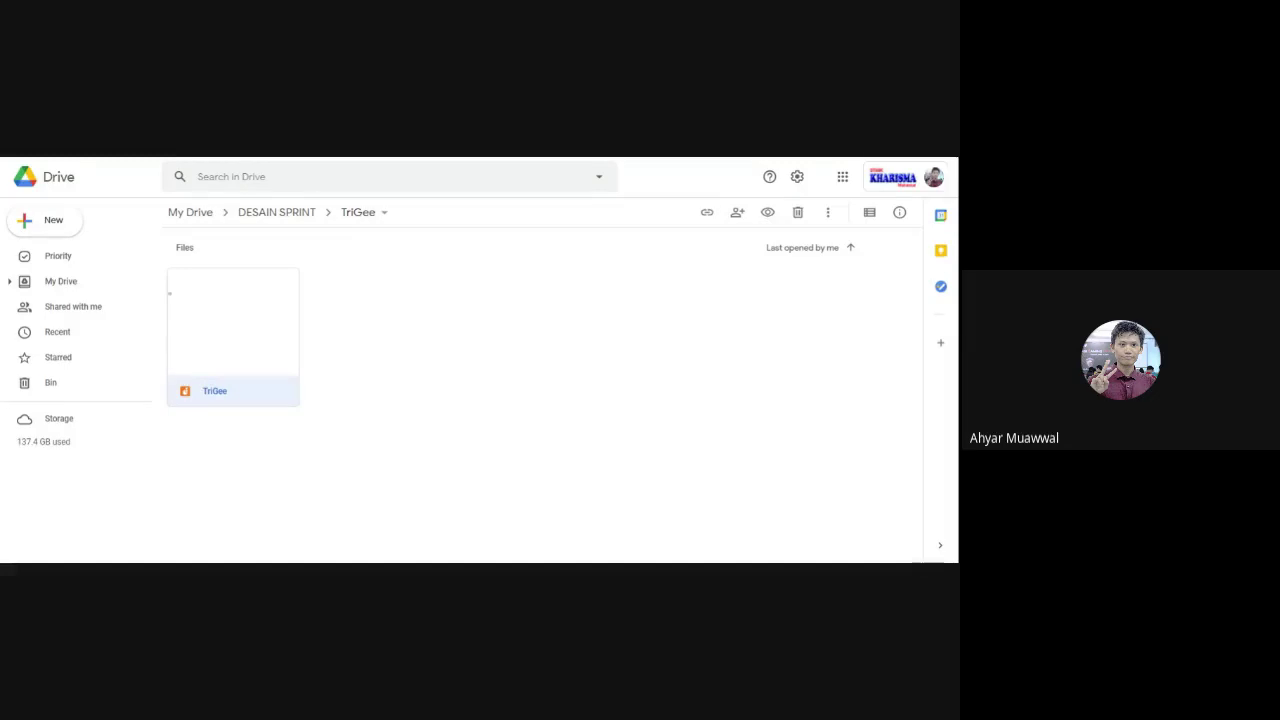
double_click(237, 353)
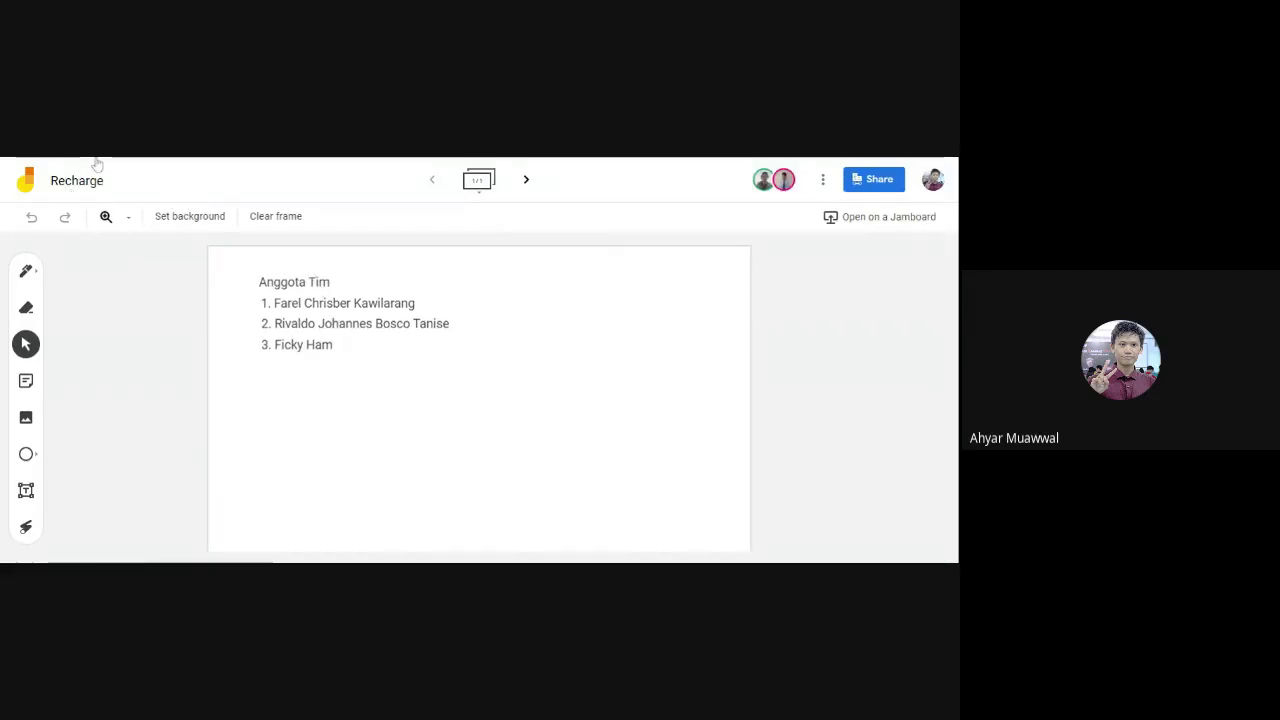
key(ctrl+w)
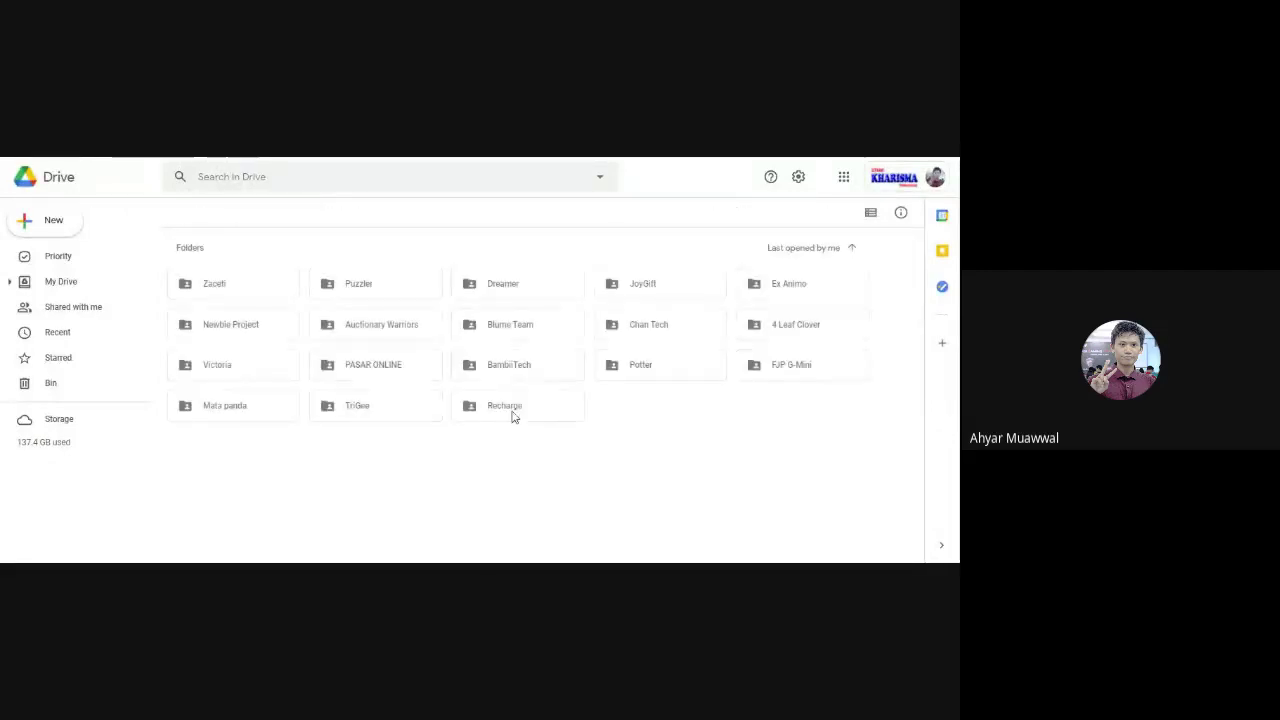
- Open the RentIt jam in the FJP G-Mini folder to check its team member list, and close it
double_click(779, 372)
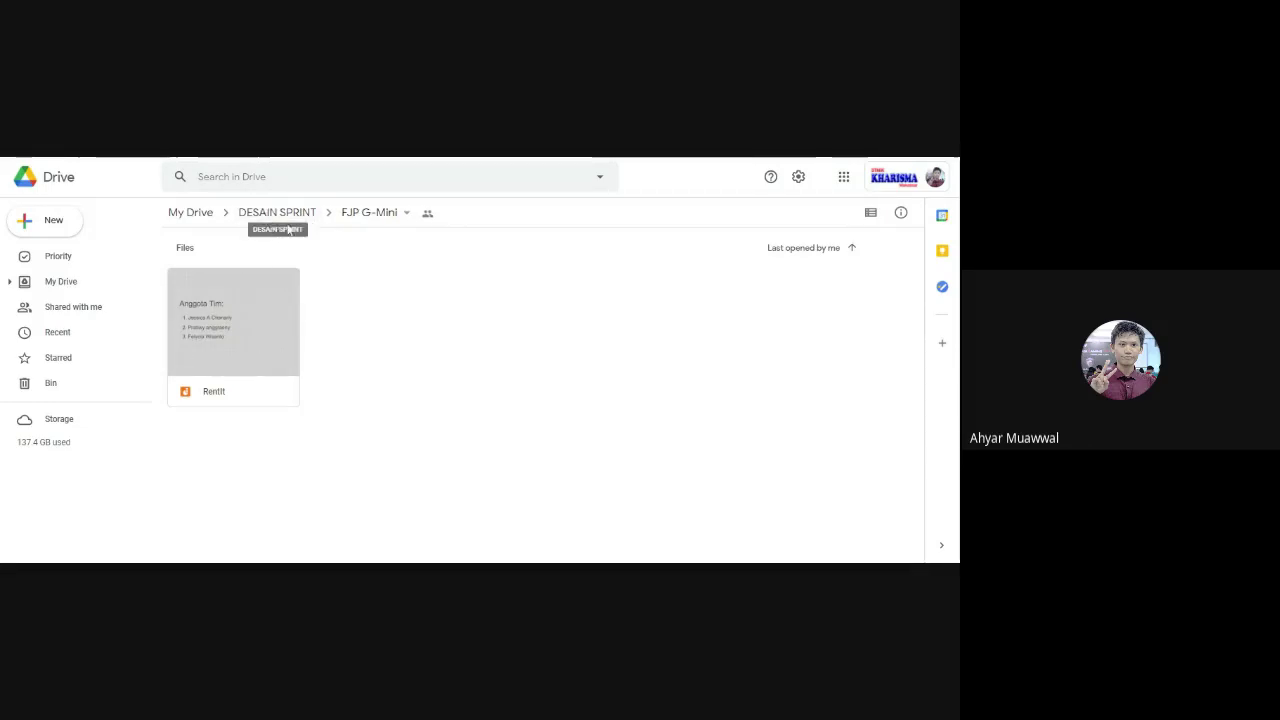
click(257, 318)
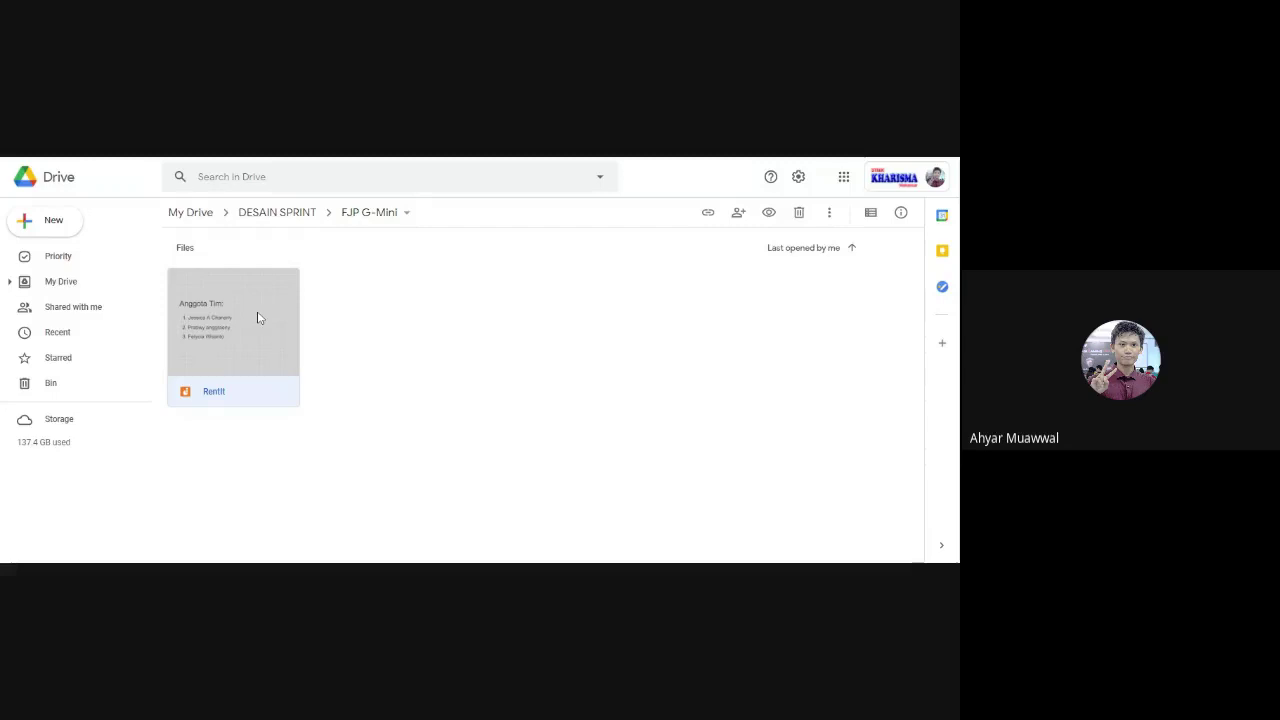
double_click(257, 318)
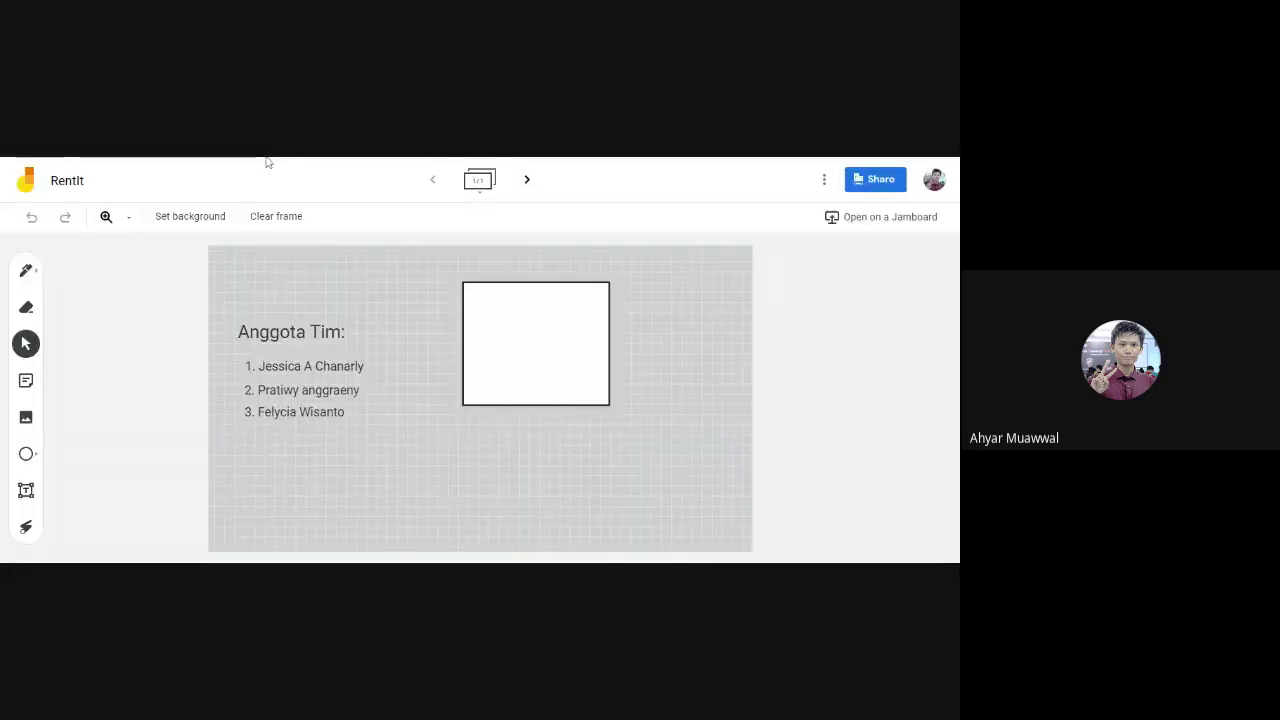
key(ctrl+w)
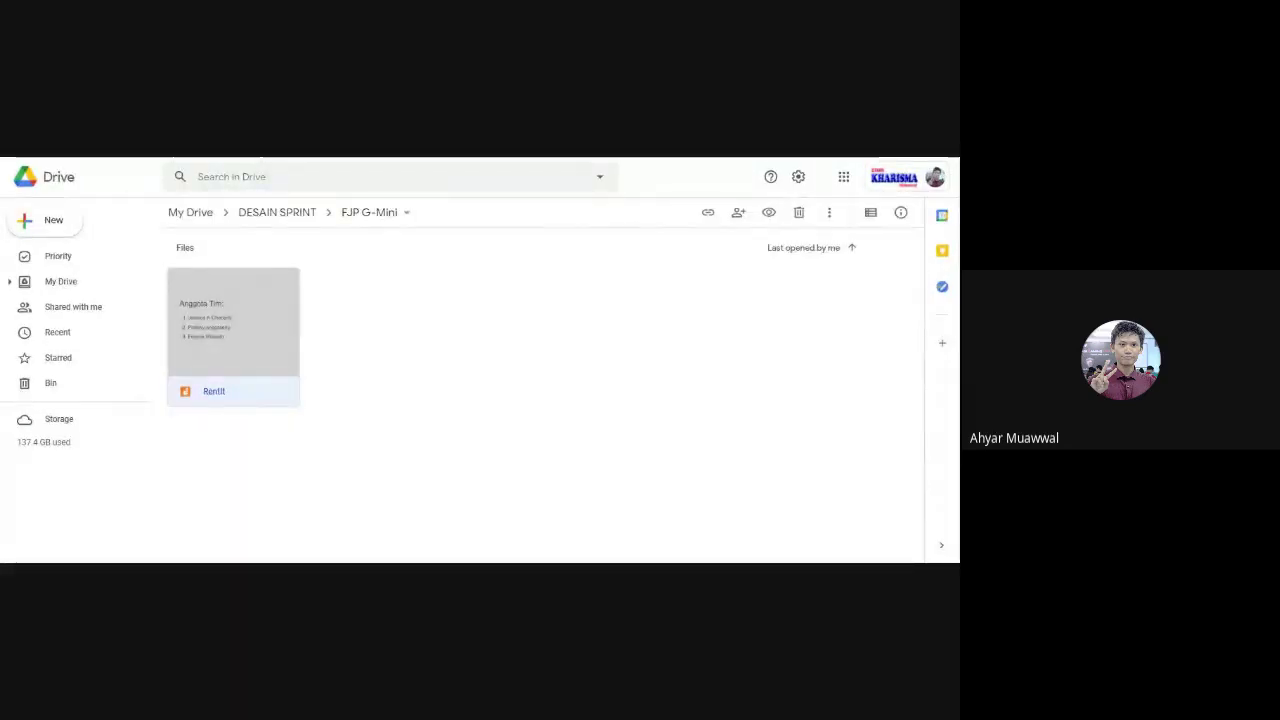
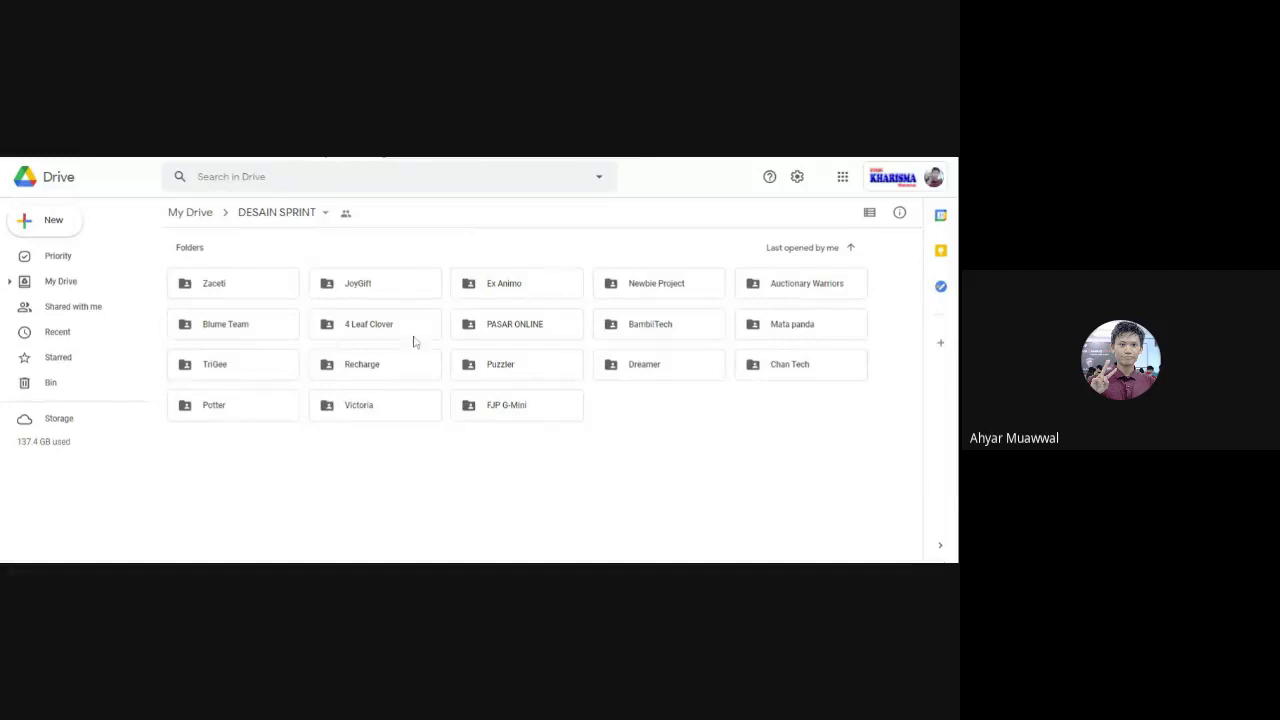
- Open the pasar Online jam from the PASAR ONLINE folder and go to its second frame
click(558, 336)
double_click(558, 336)
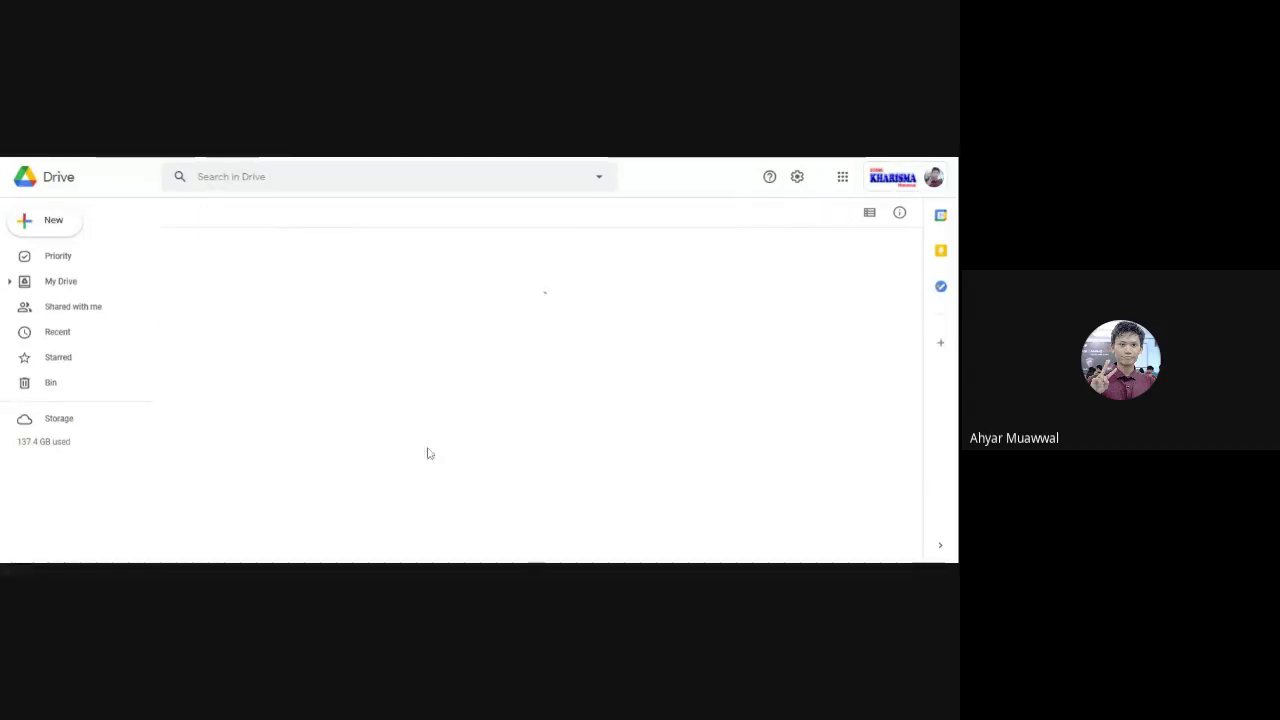
click(365, 345)
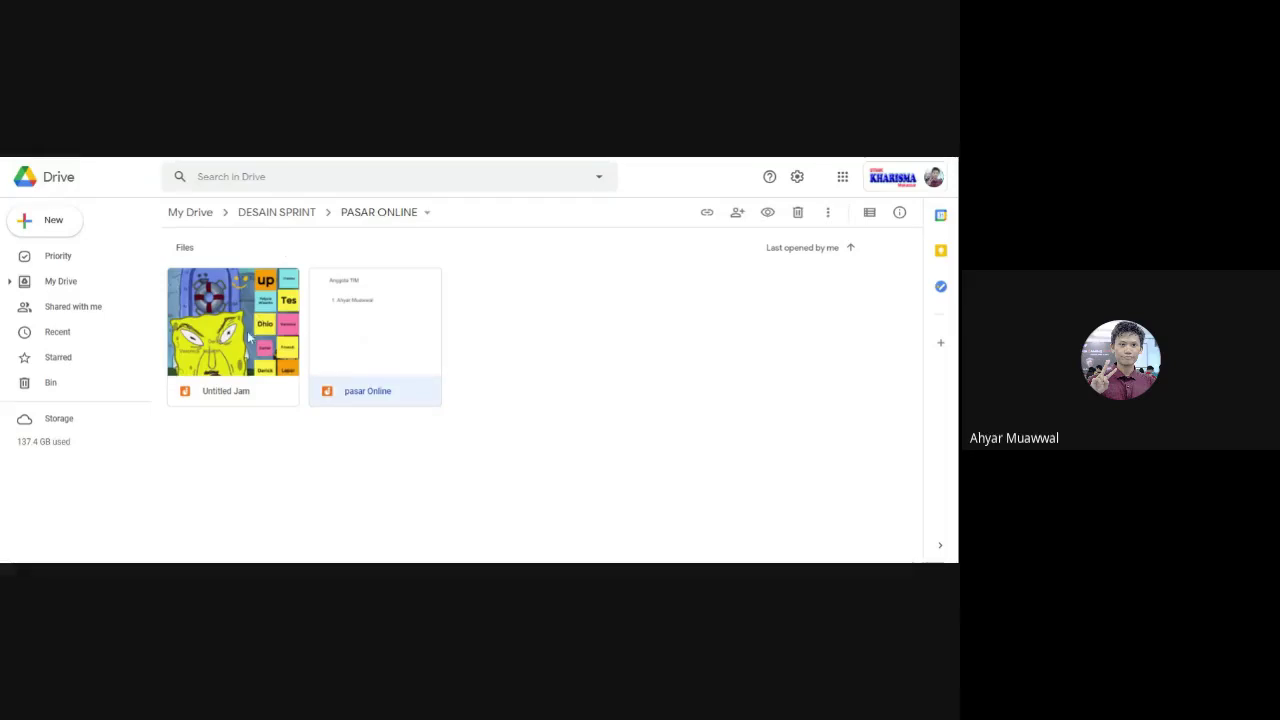
key(Left)
double_click(375, 330)
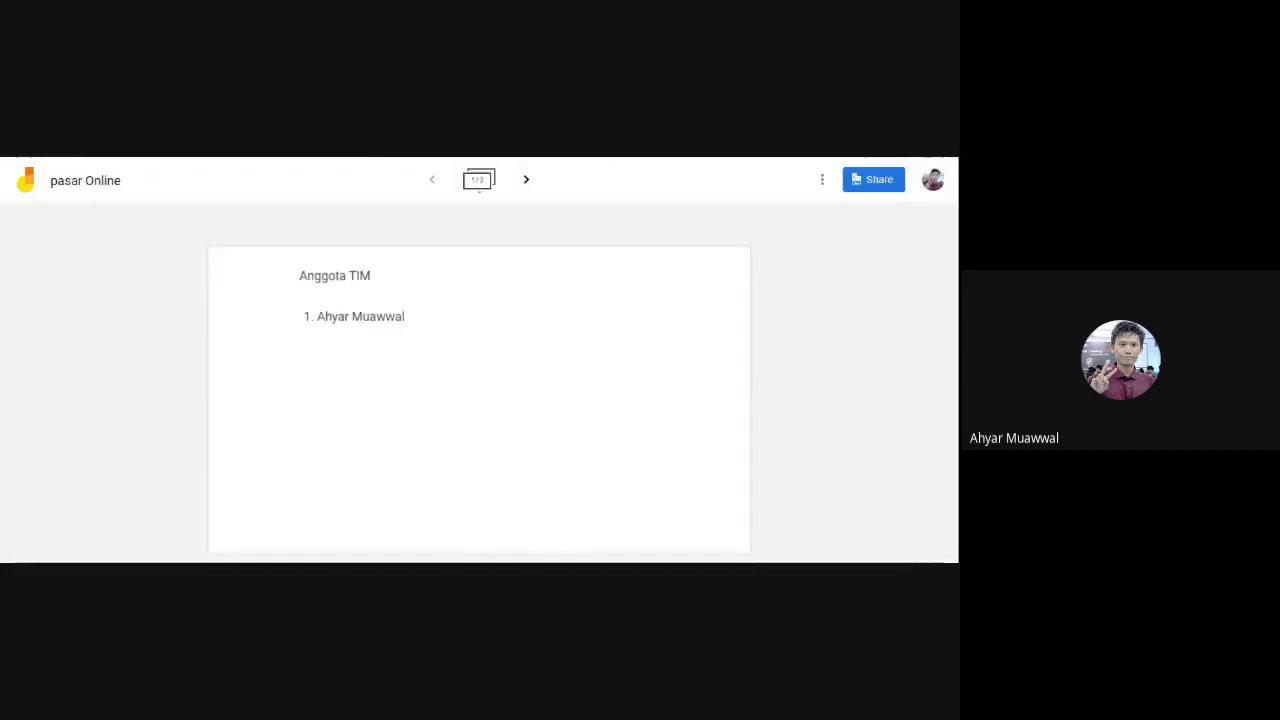
click(528, 182)
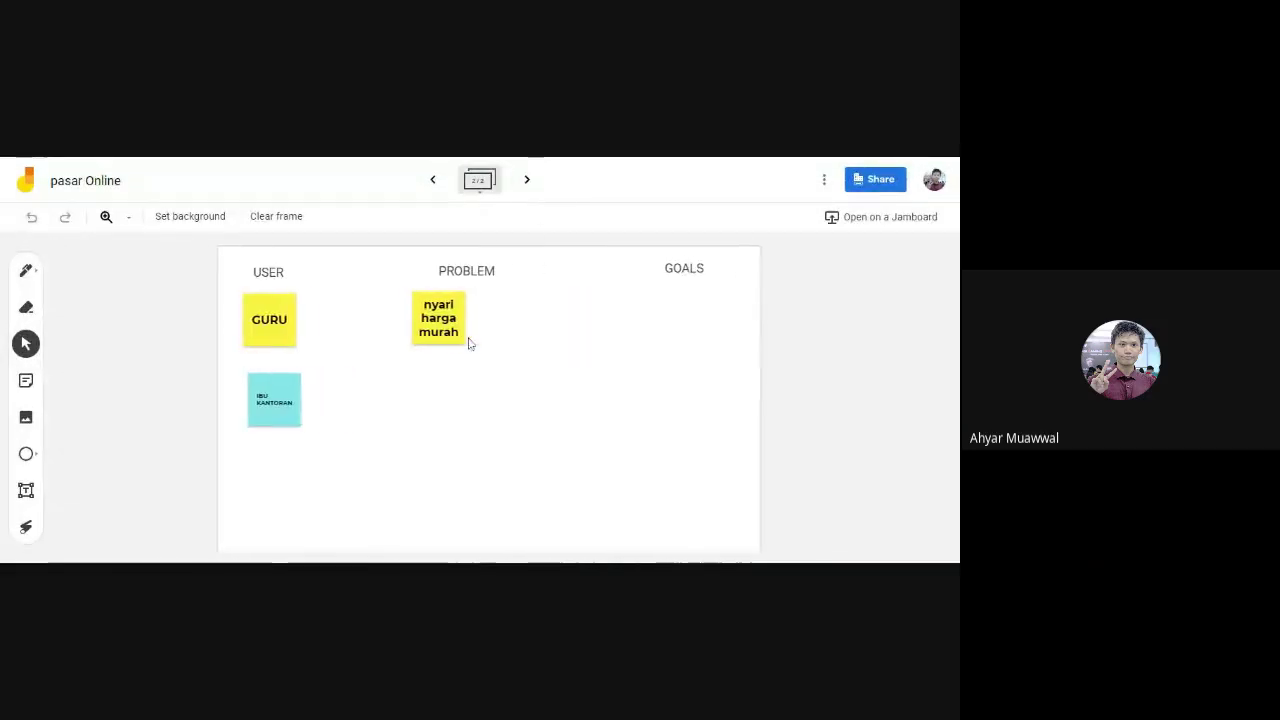
- Move the IBU KANTORAN note further down the USER column and shift the "nyari harga murah" note slightly right under PROBLEM
click(275, 418)
drag(275, 418, 270, 452)
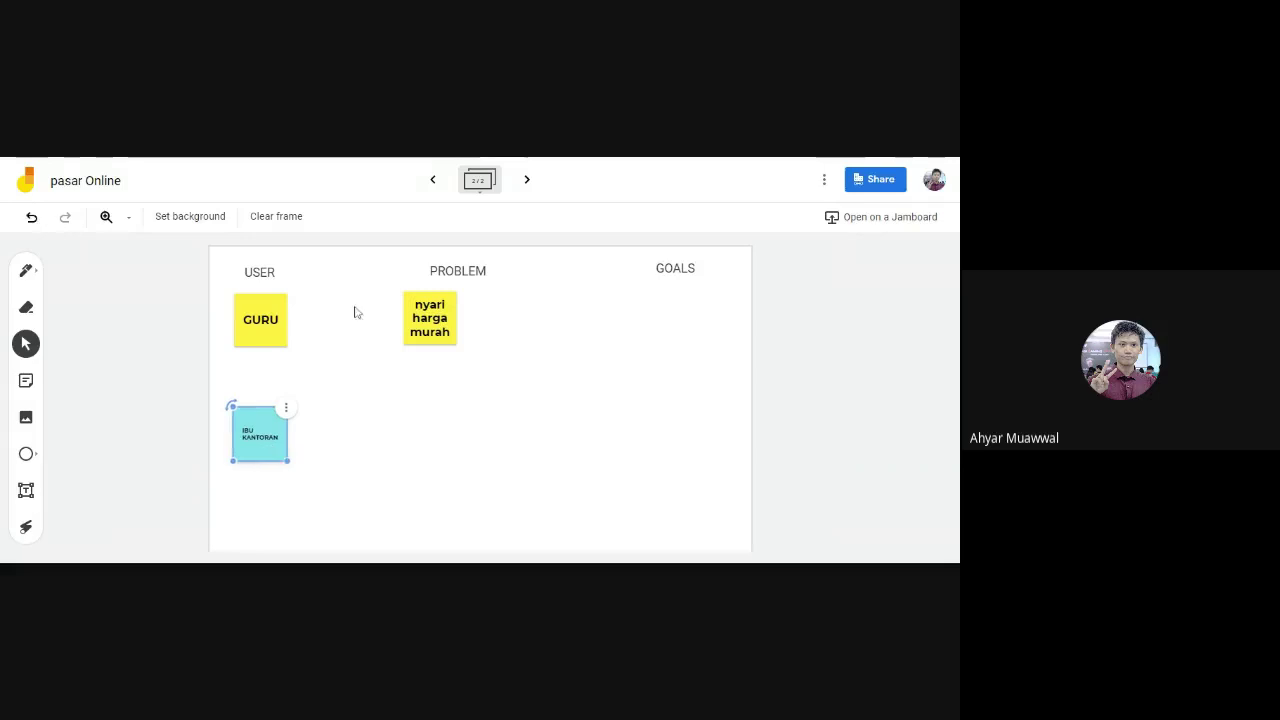
drag(442, 330, 453, 326)
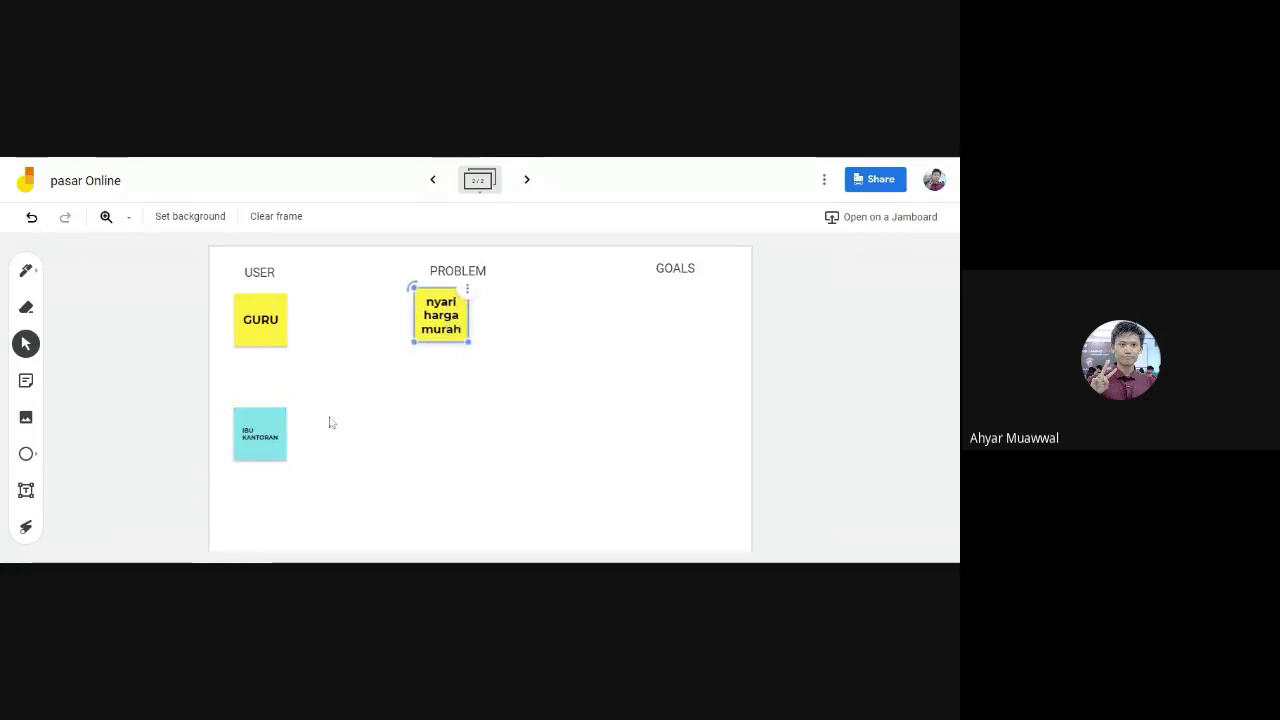
drag(265, 451, 265, 486)
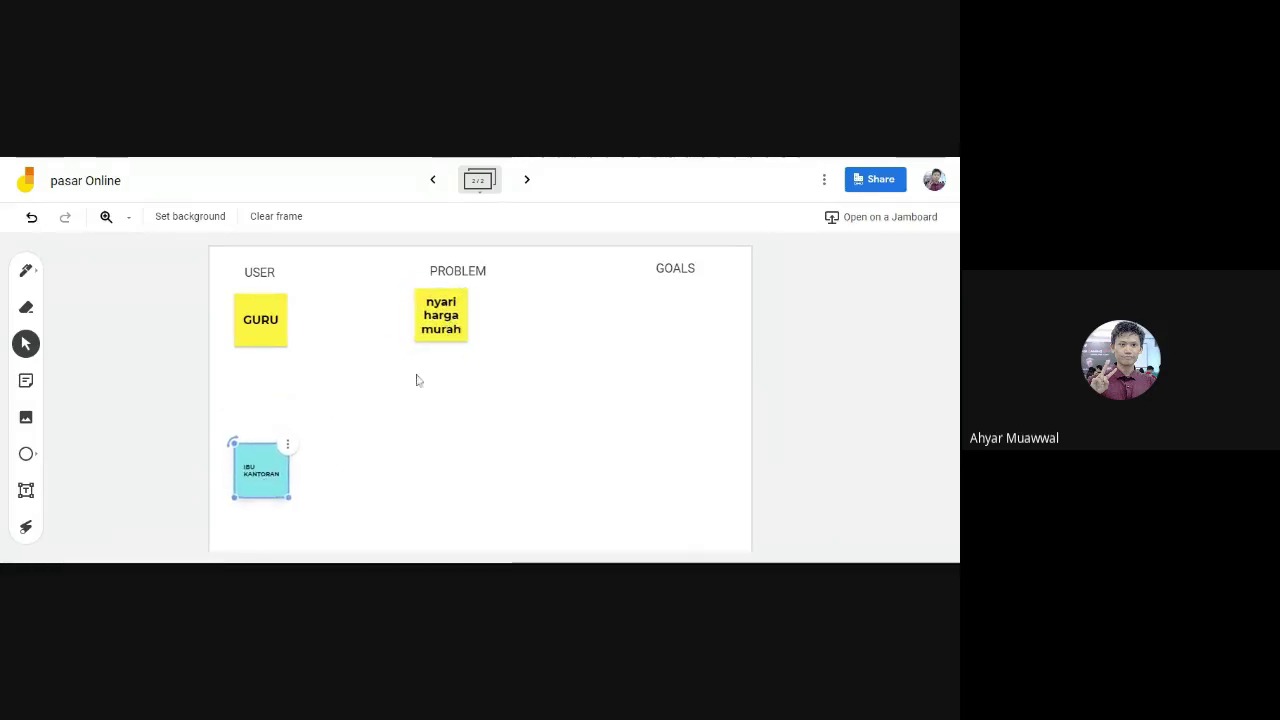
click(442, 335)
click(268, 355)
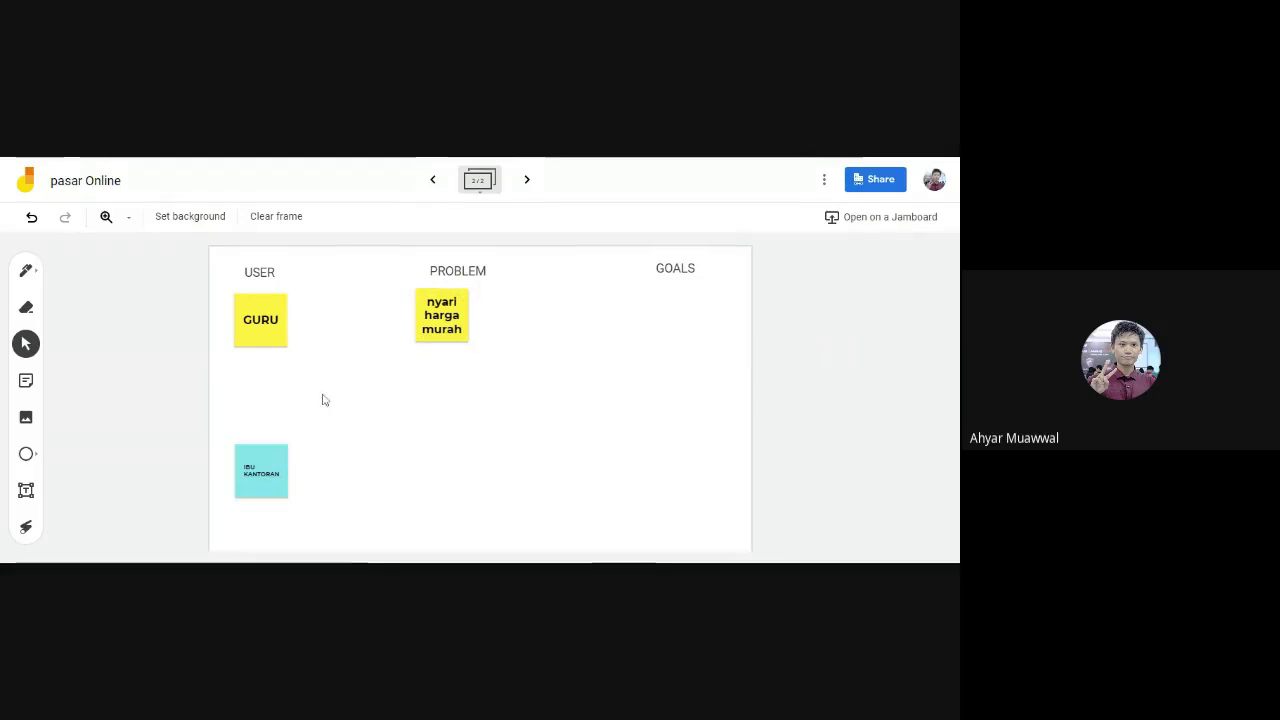
- Change the text of the GURU sticky note to "GURU (1)" and save it
click(281, 338)
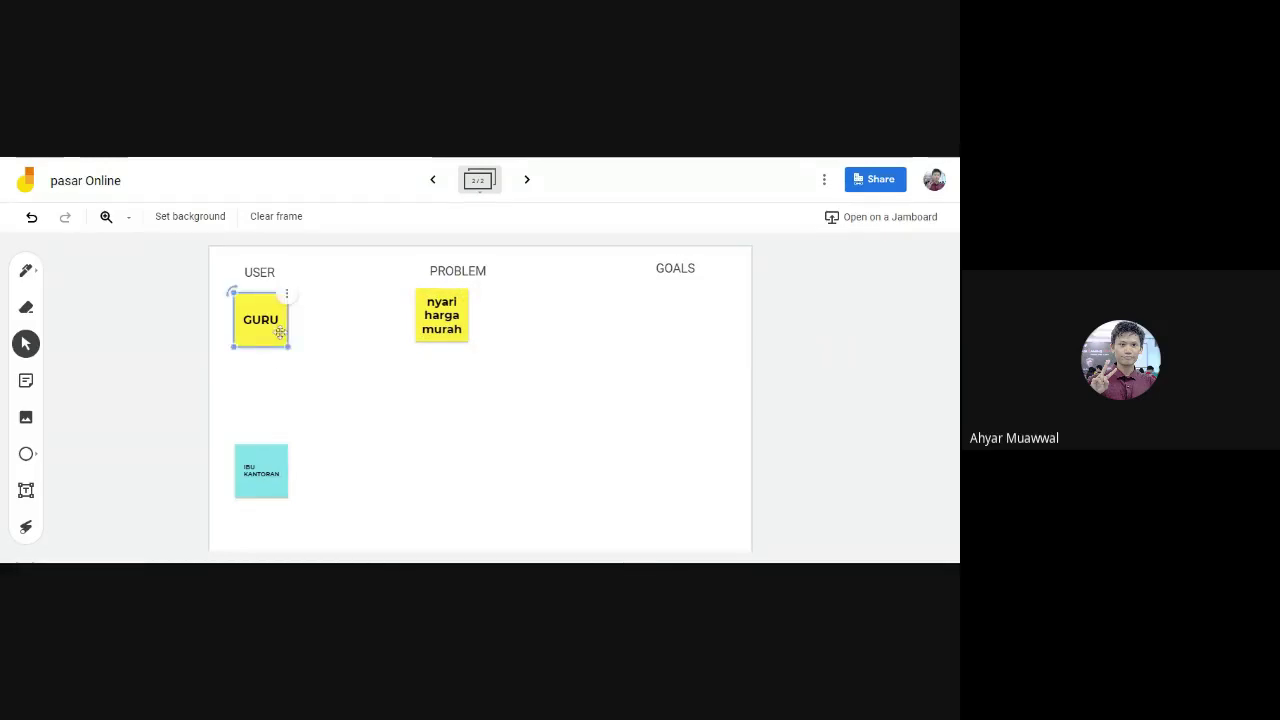
click(276, 322)
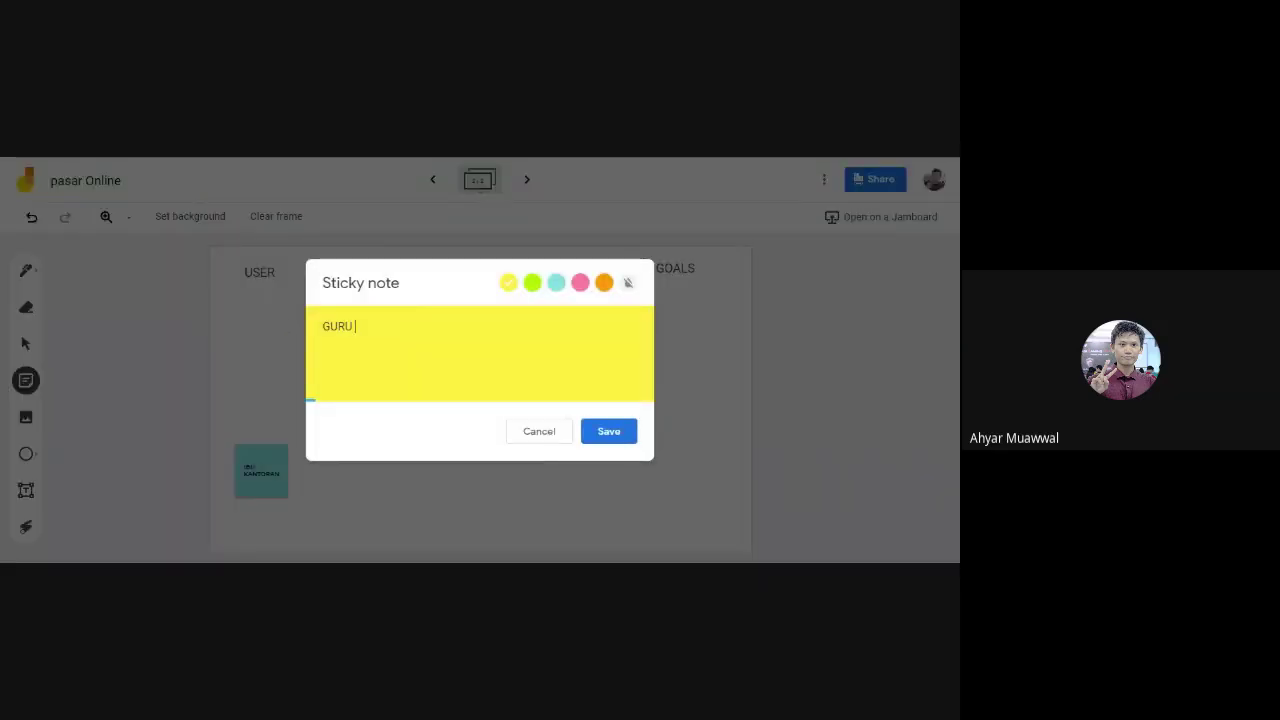
text((1)
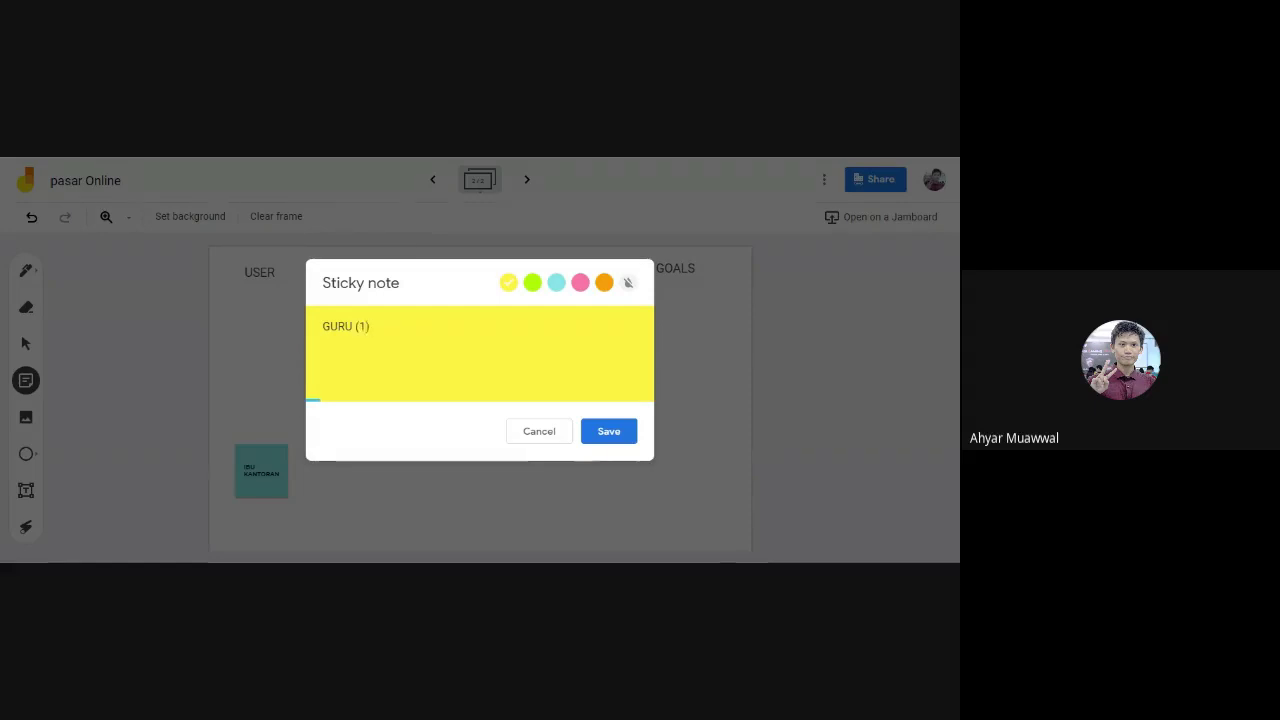
click(609, 431)
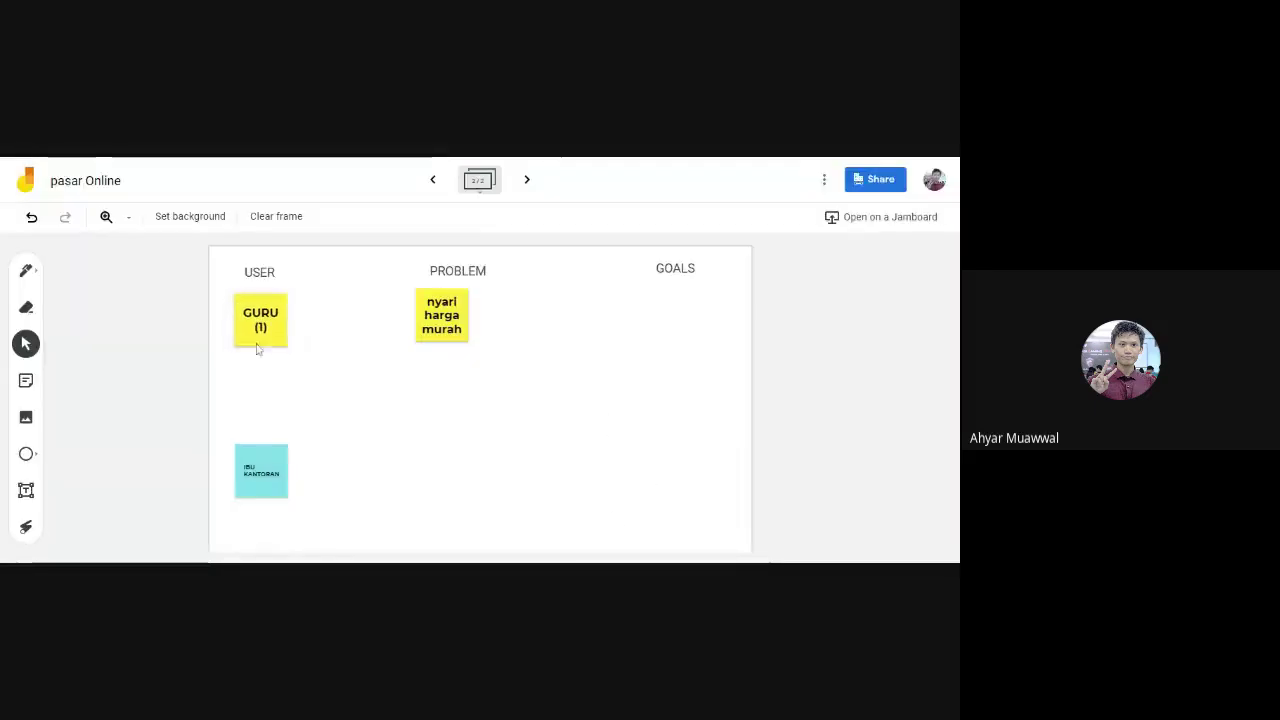
- Add a yellow sticky note reading "HMW menampilkan biodata guru secara mudah" and close the note editor
click(26, 380)
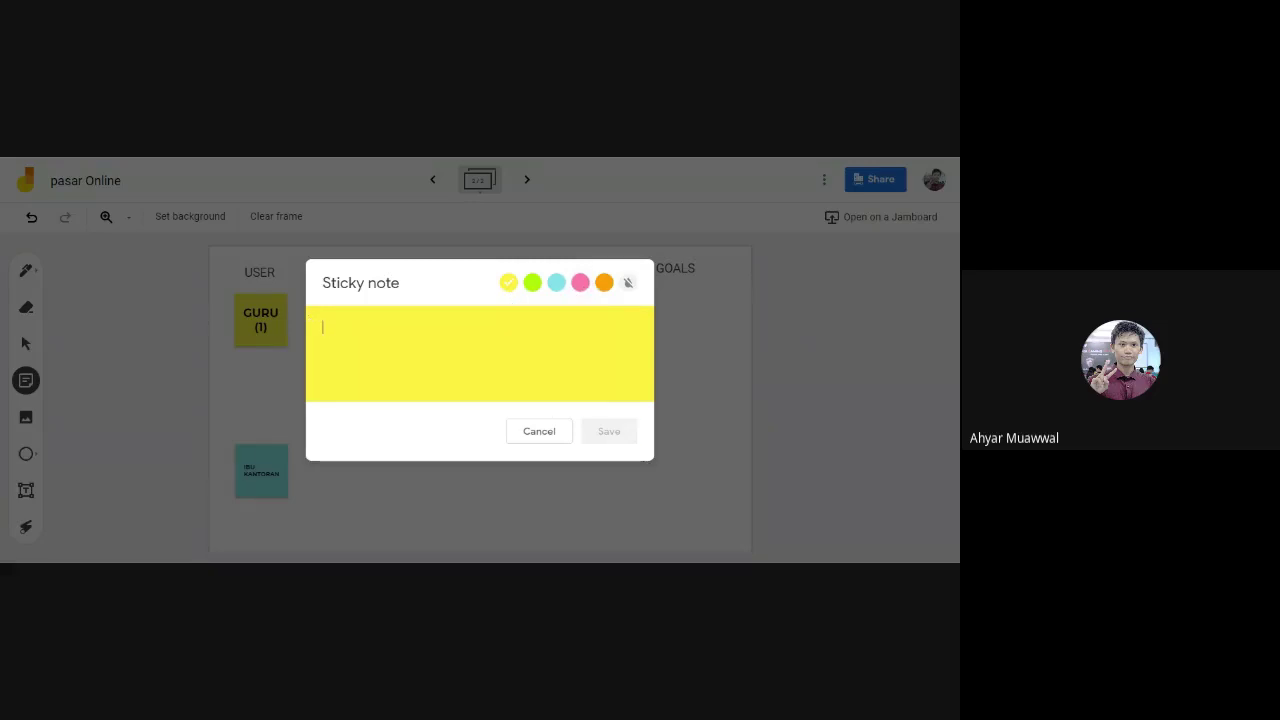
text(HMW)
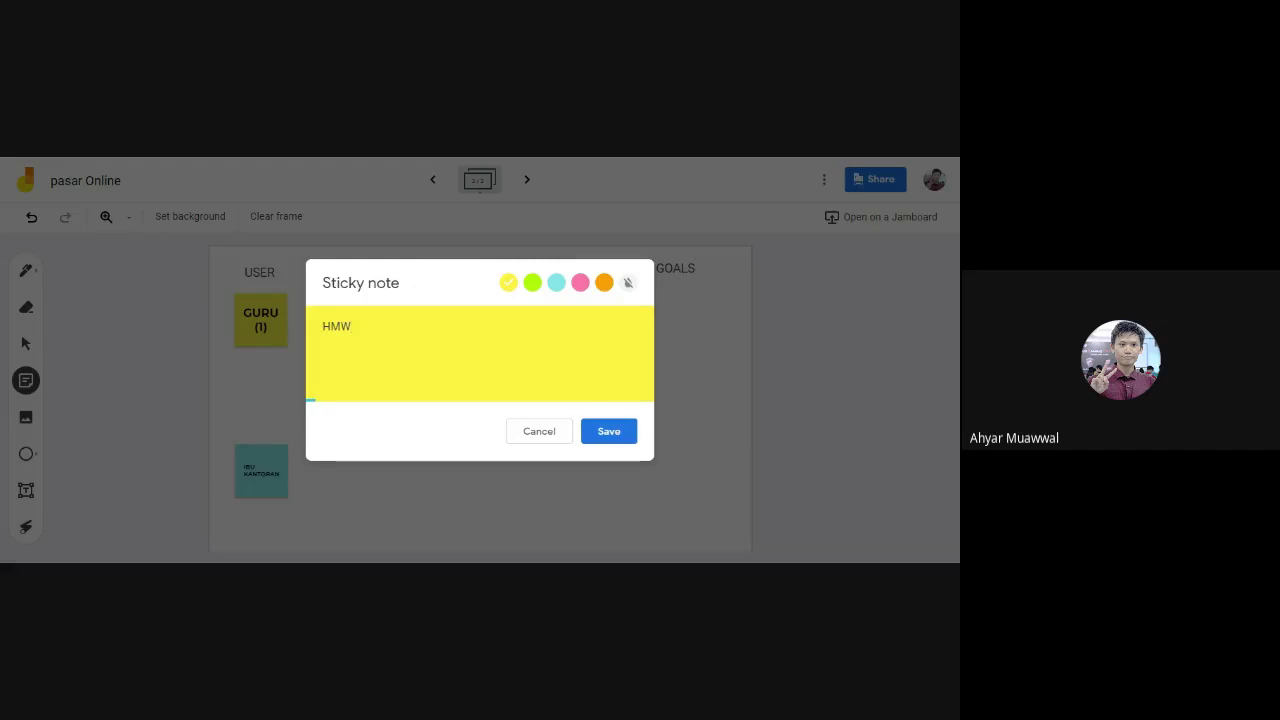
text( menampil)
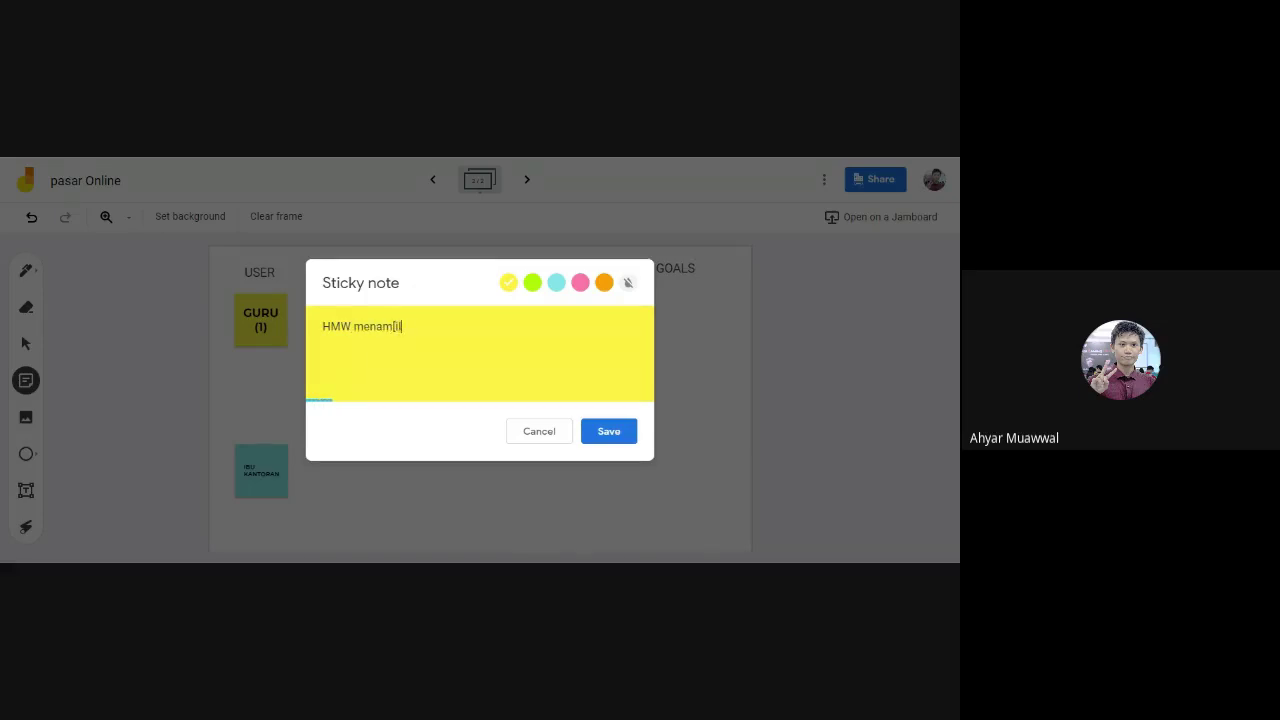
key(BackSpace)
text(pilkan biodata gur)
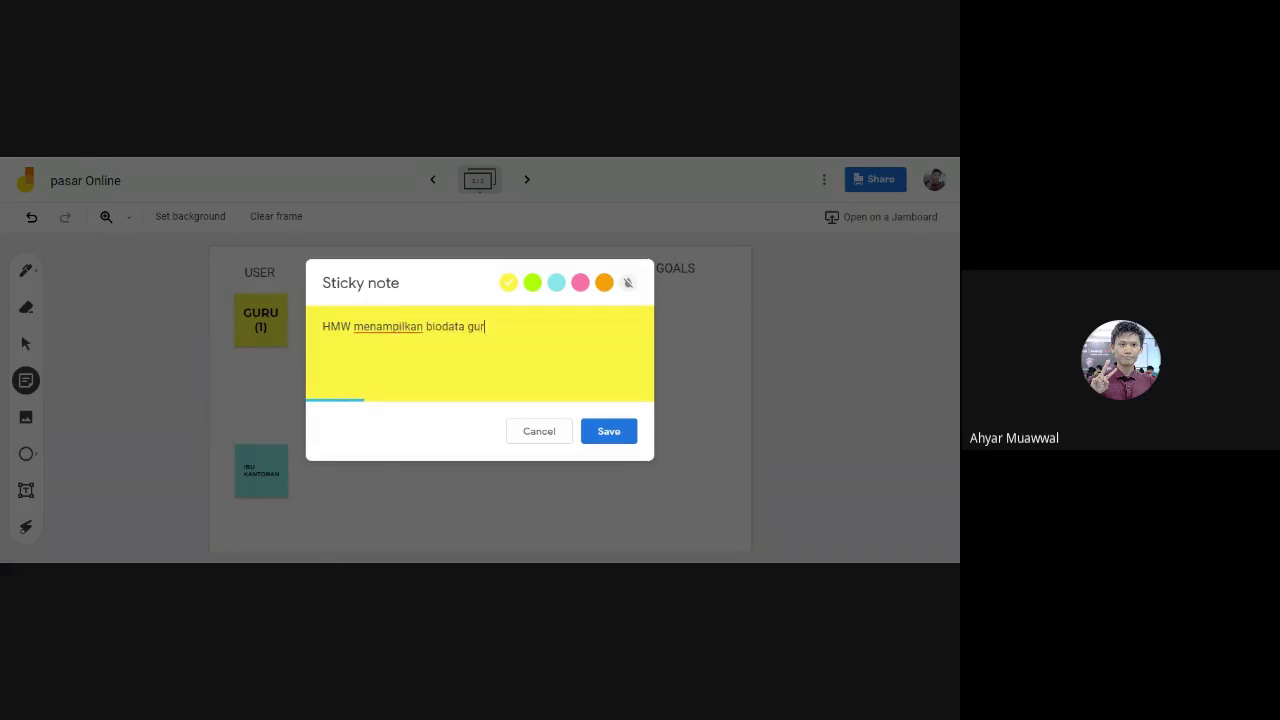
text(u secara mudah)
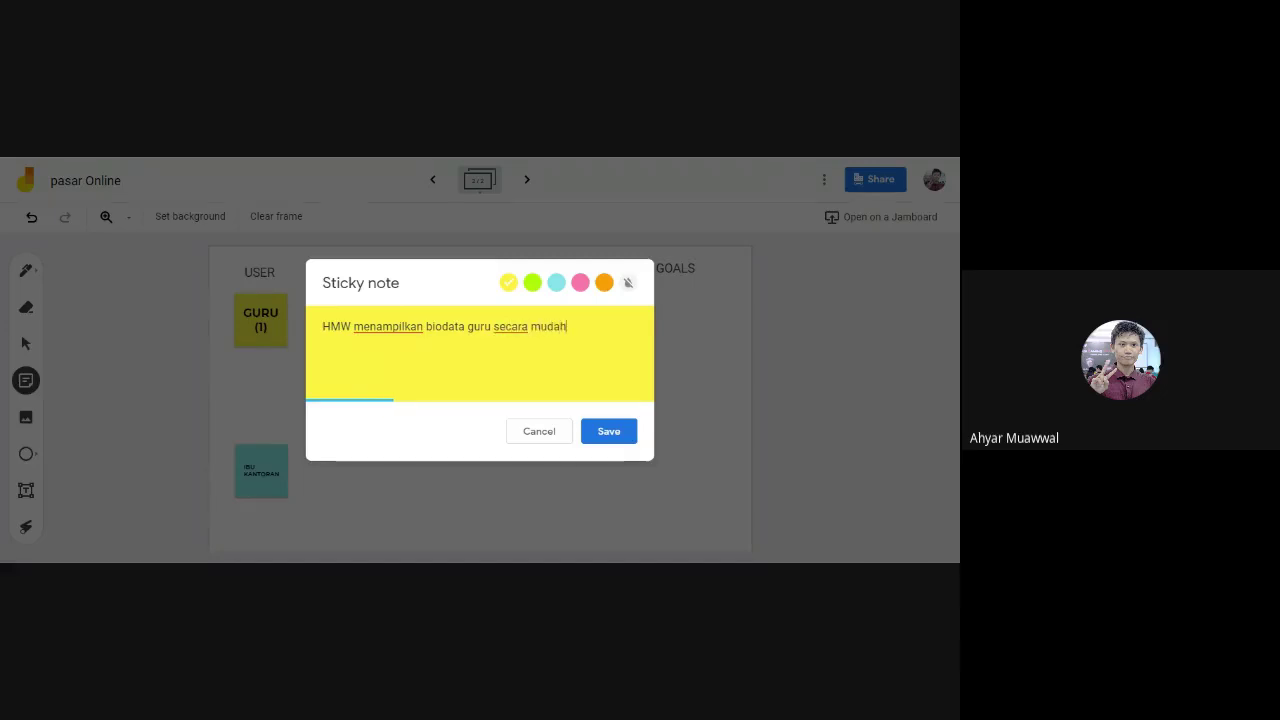
click(608, 431)
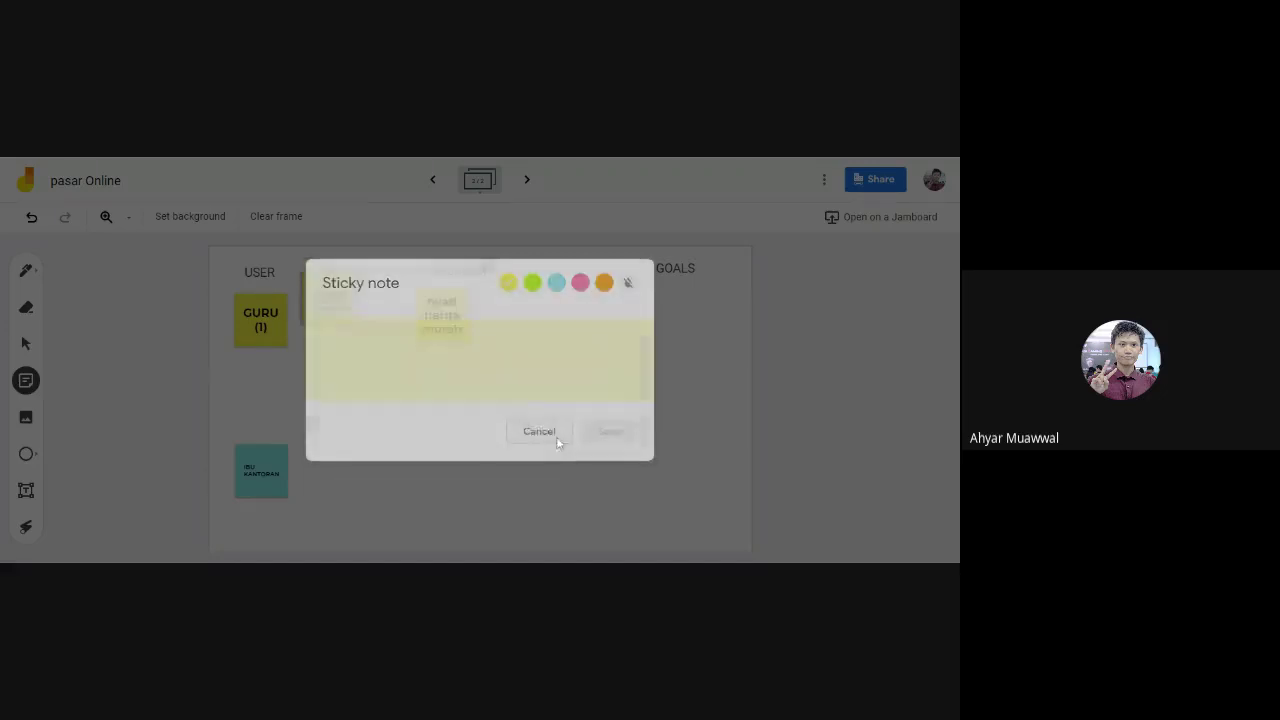
click(558, 434)
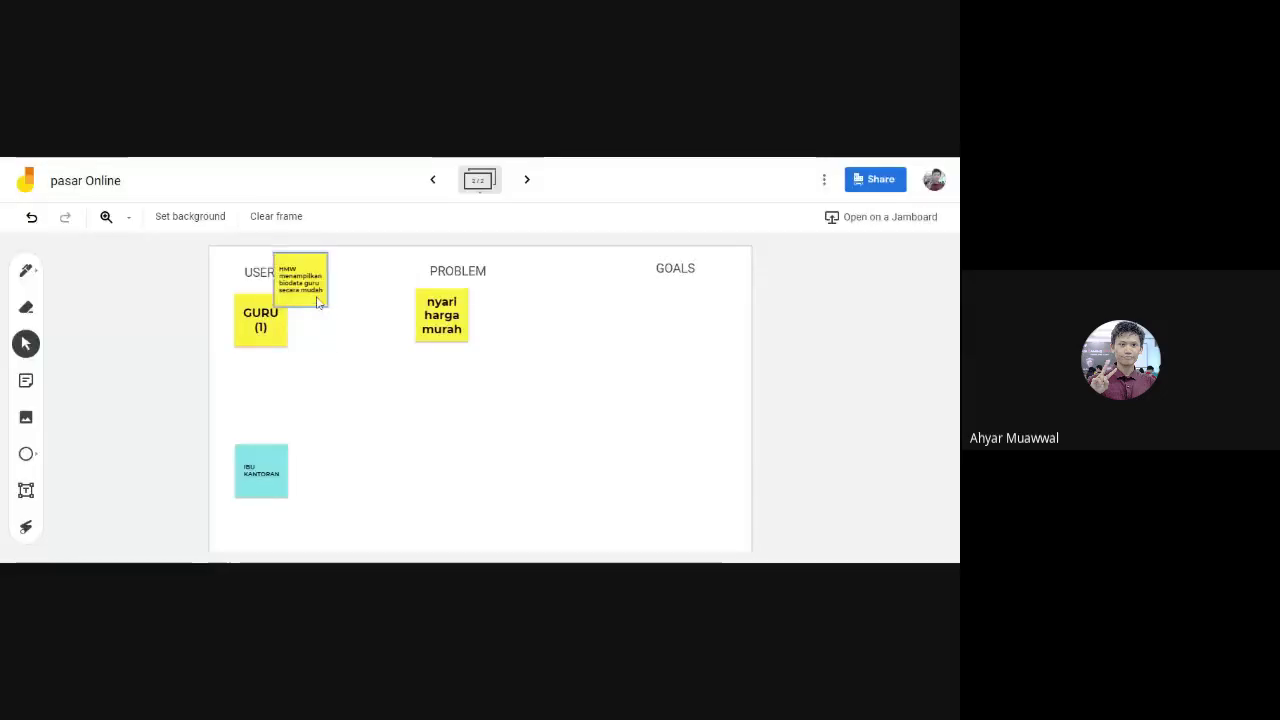
- Duplicate the HMW note, arranging four of them to the right of GURU (1) and one beside the "nyari harga murah" note
drag(317, 294, 261, 387)
click(277, 397)
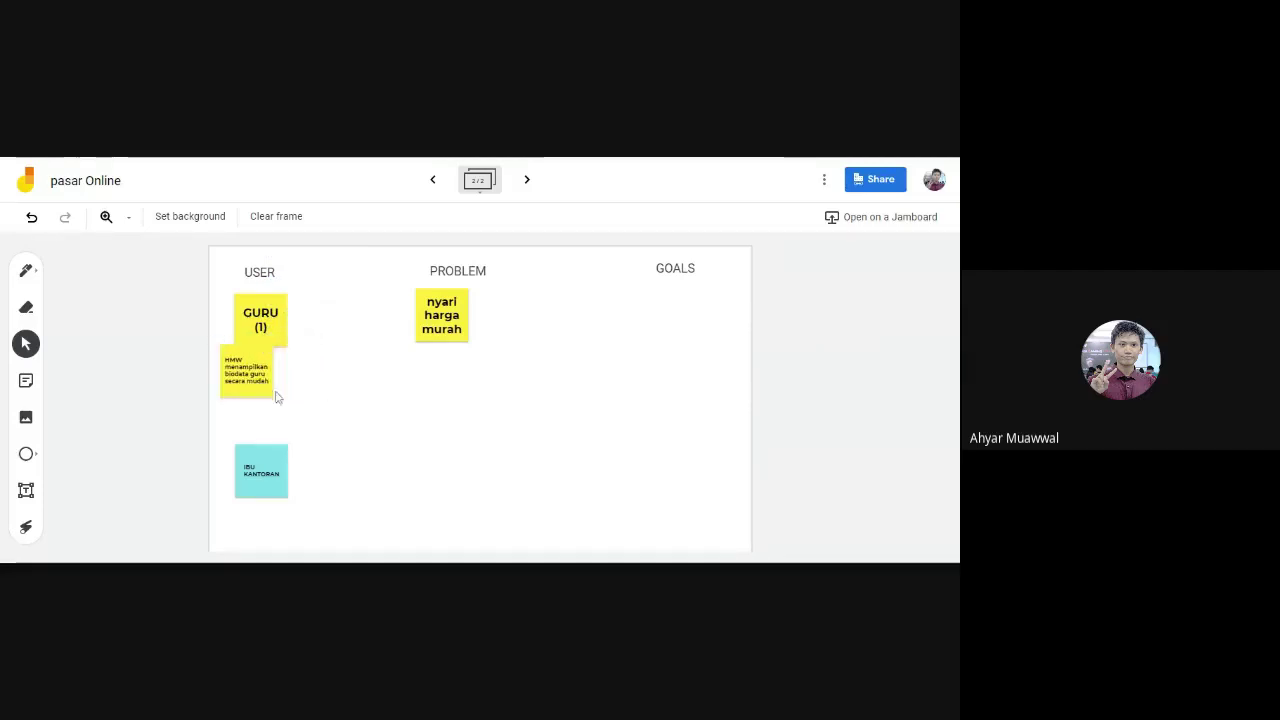
drag(280, 320, 283, 314)
drag(236, 376, 248, 328)
drag(336, 328, 507, 330)
click(337, 394)
click(340, 405)
click(387, 459)
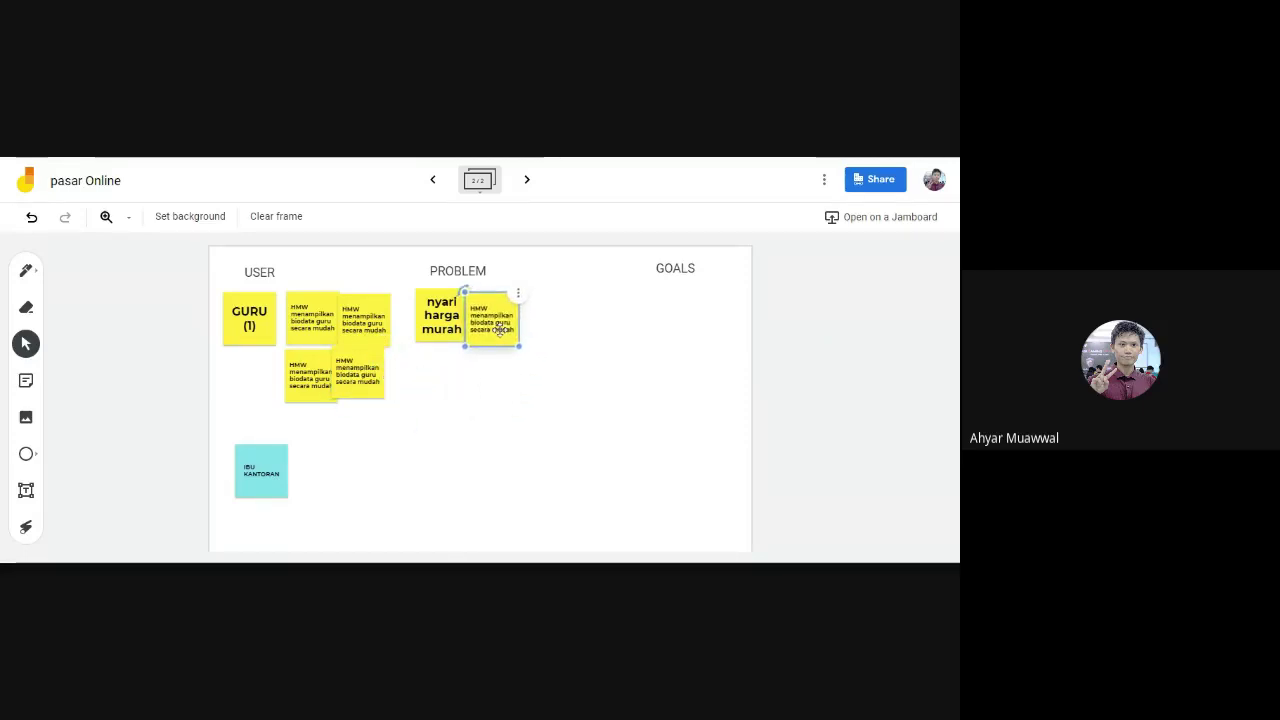
- Change the HMW note beside "nyari harga murah" to read "HMW menampilkan harga termurah dari setiap stand jualan" and save it
double_click(506, 321)
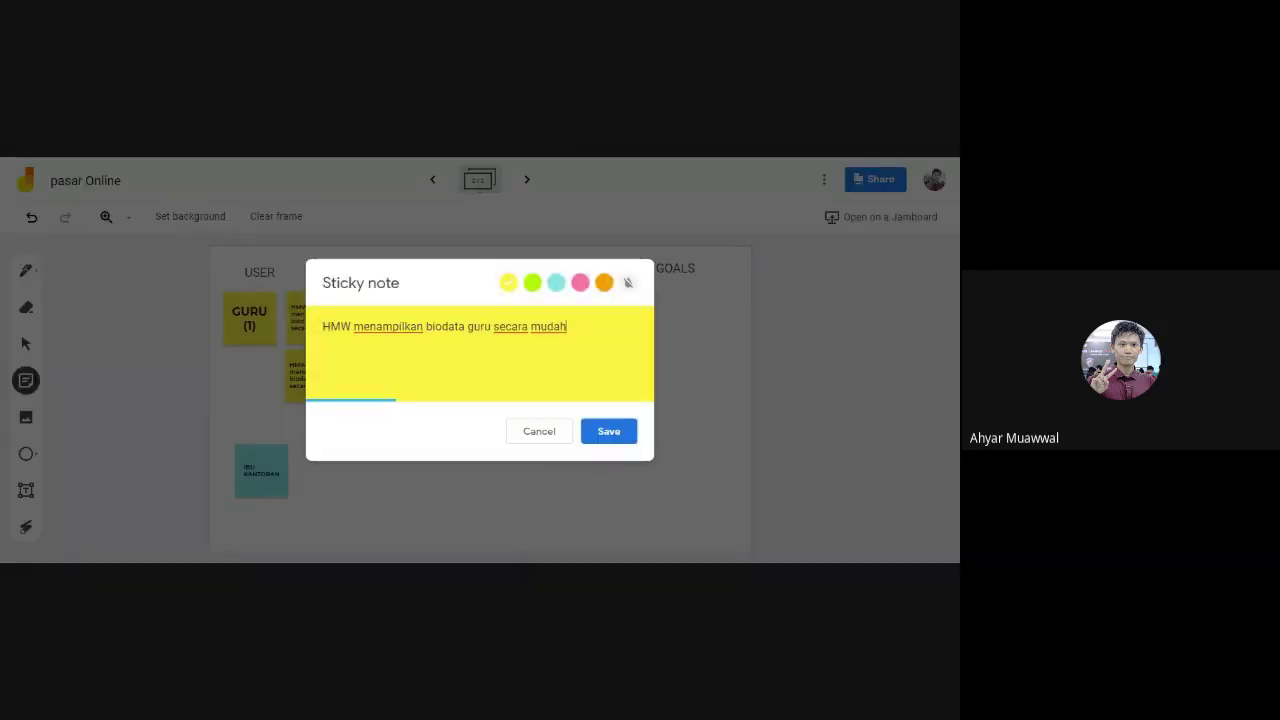
key(ctrl+shift+Left)
key(ctrl+shift+Left)
key(ctrl+shift+Left)
key(ctrl+shift+Left)
key(ctrl+shift+Left)
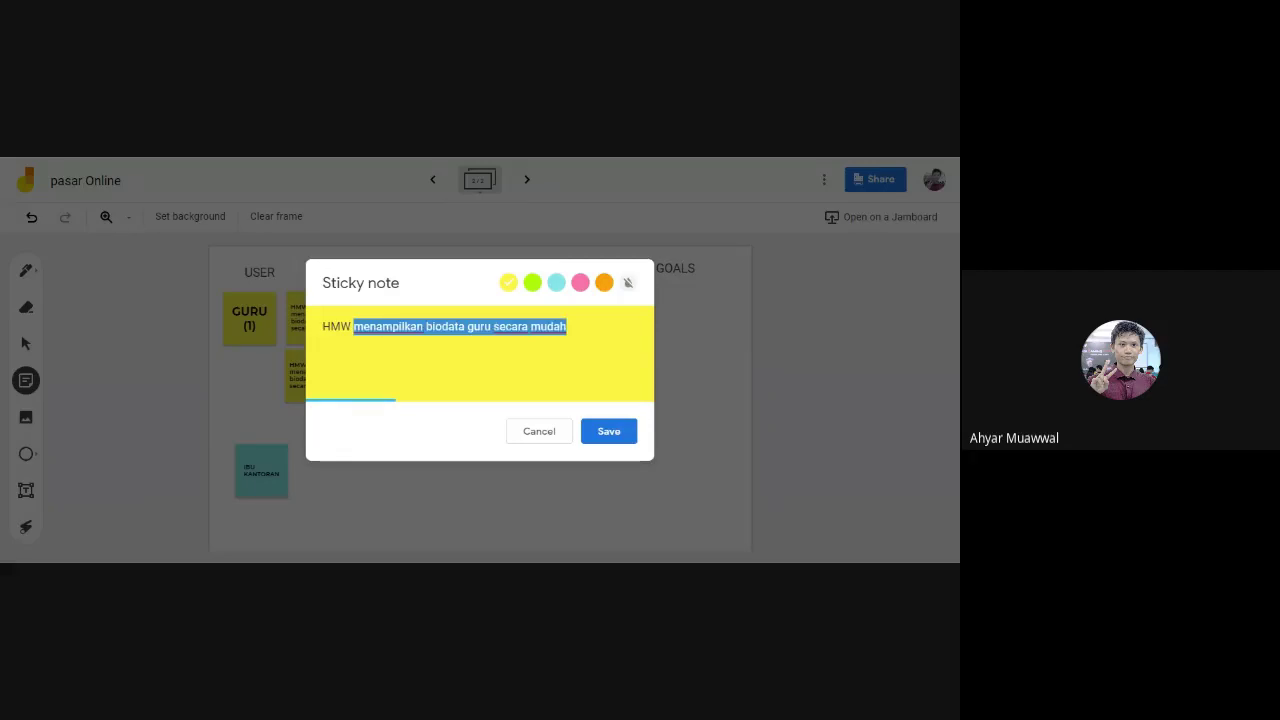
text(me)
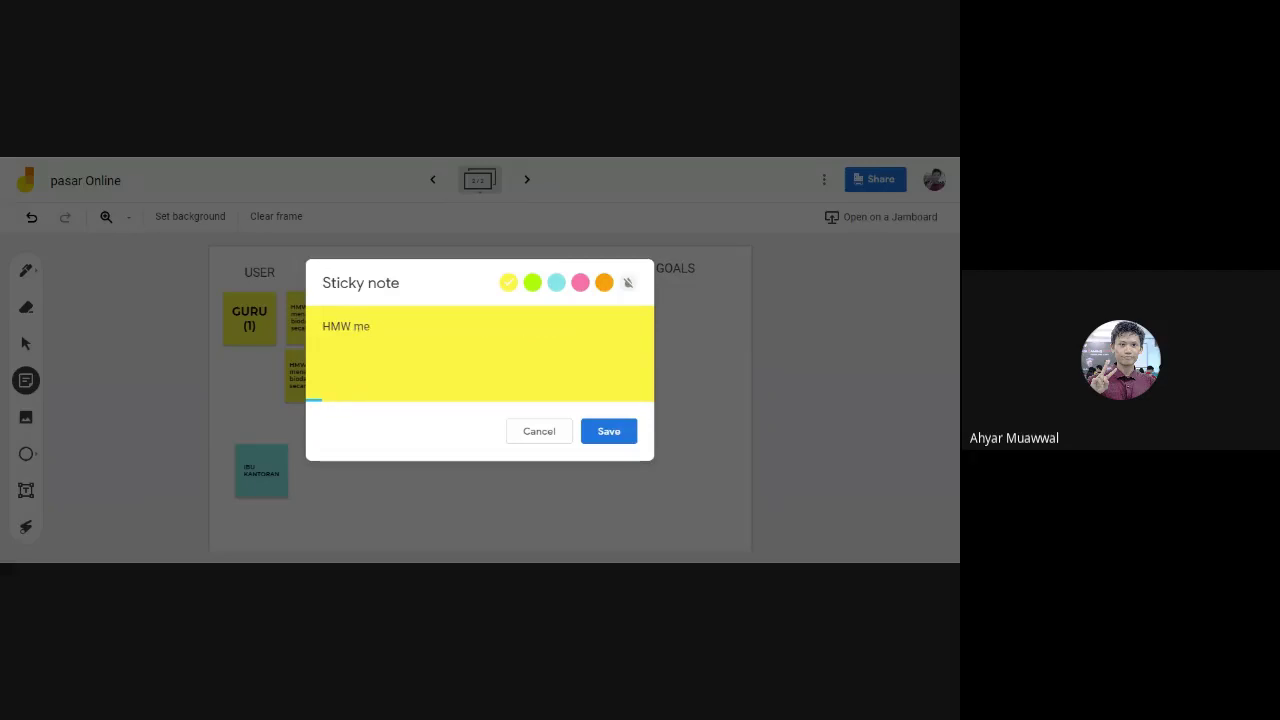
key(BackSpace)
text(nampilkan harga termu)
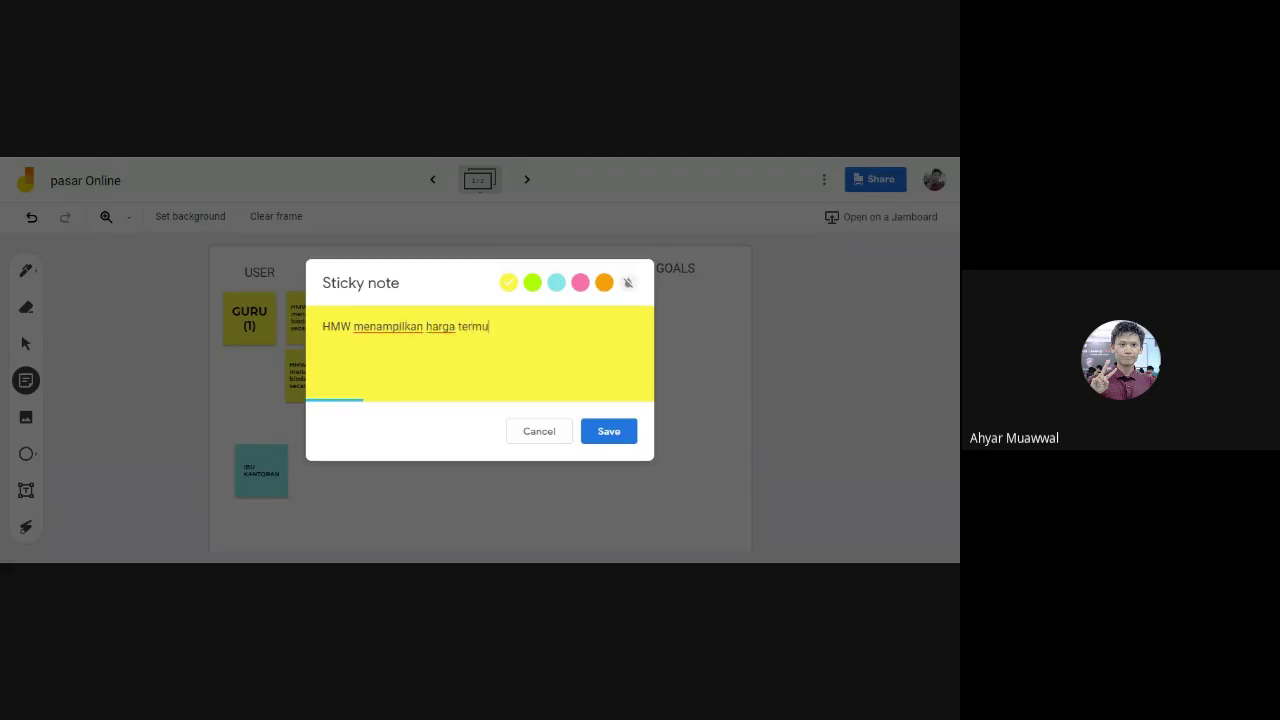
text(rahg dari se)
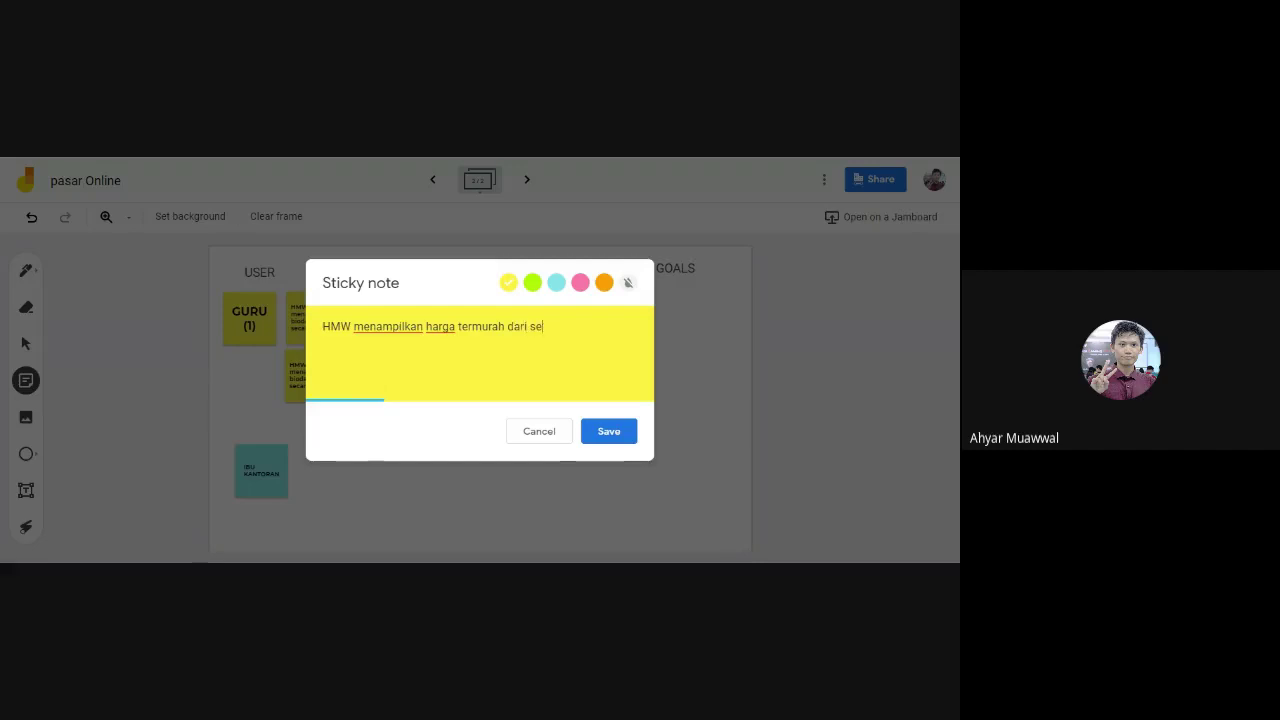
text(tiap stand jualan)
click(615, 437)
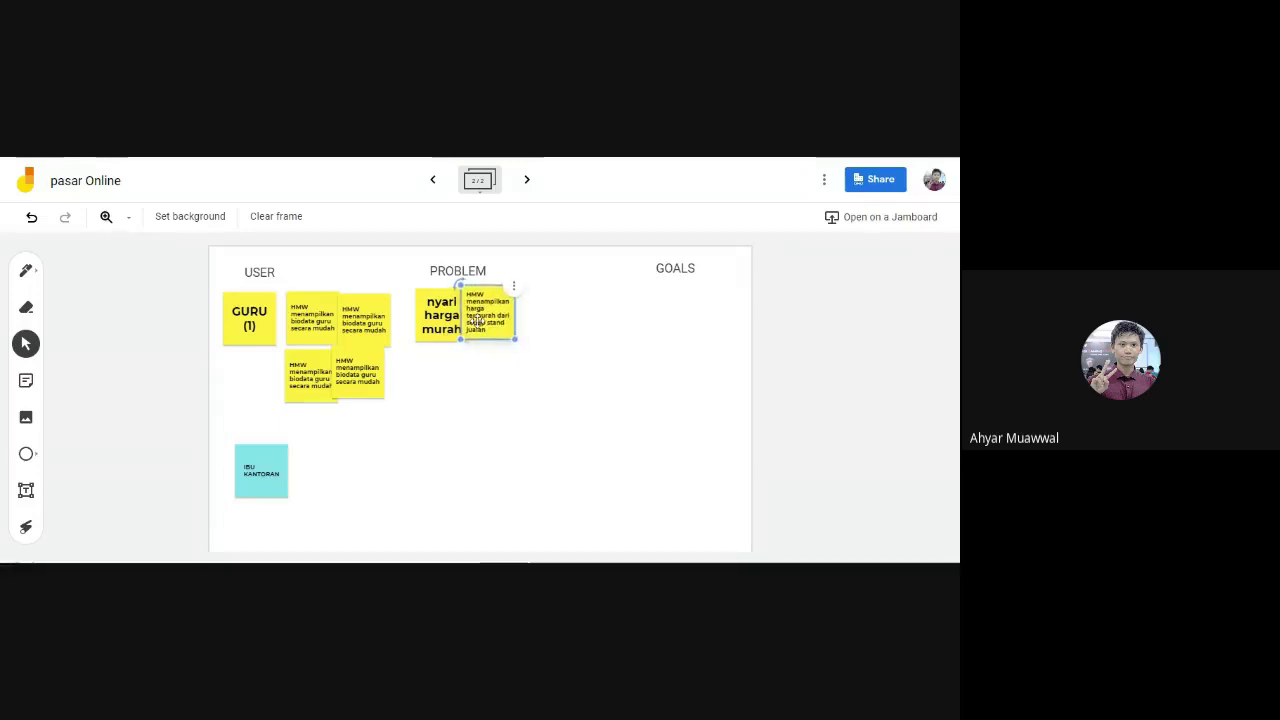
- Reposition the "nyari harga murah" note and its HMW note so they sit side by side under PROBLEM
drag(482, 333, 455, 381)
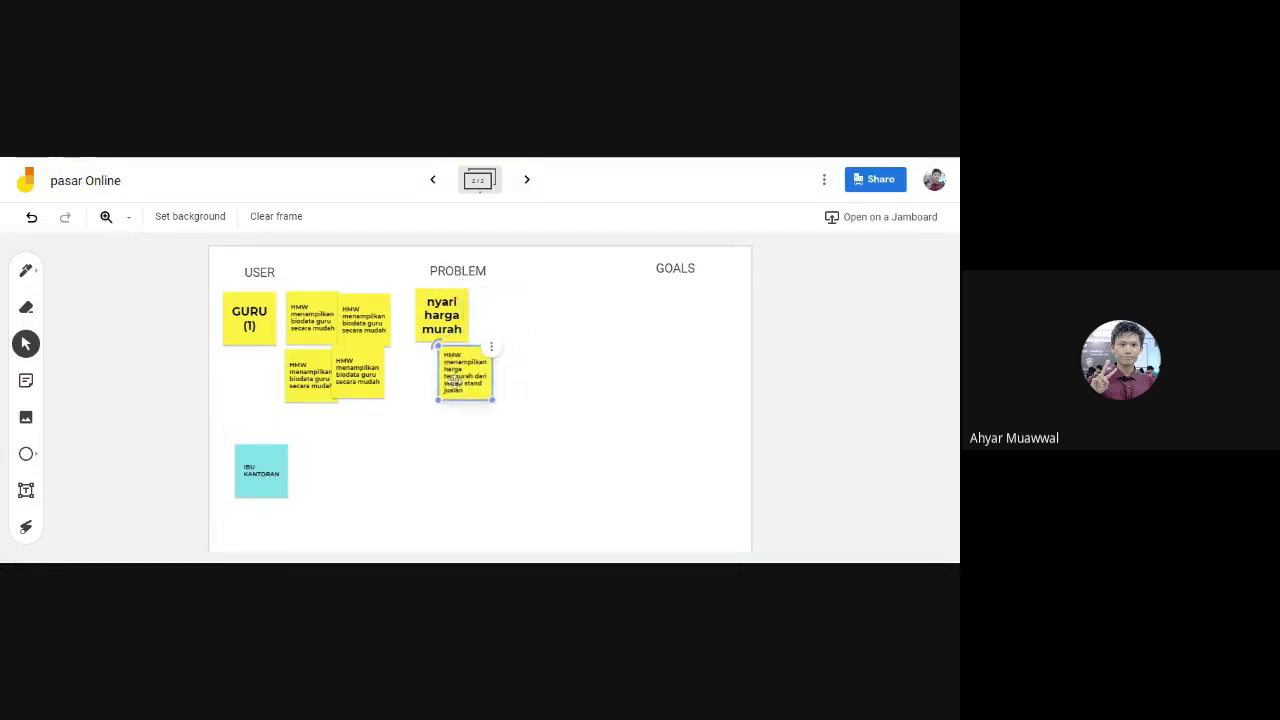
click(445, 320)
drag(445, 318, 494, 292)
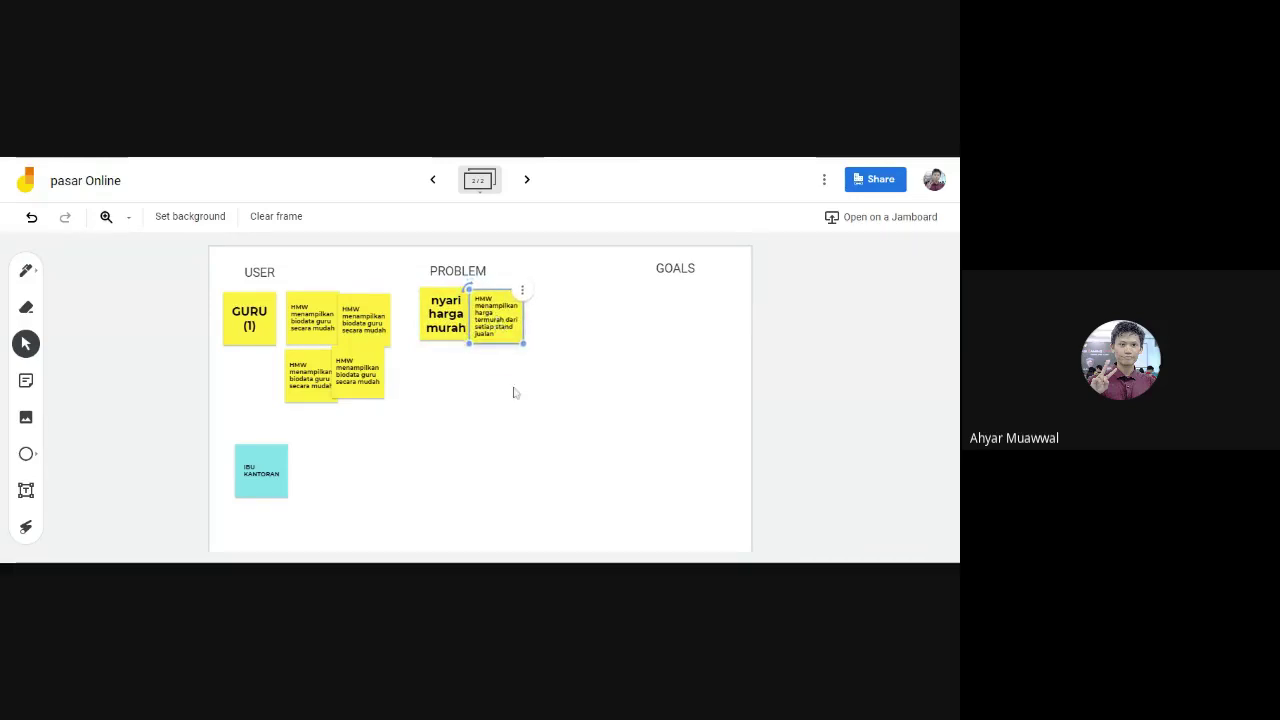
click(515, 395)
- Tighten the four HMW notes beside GURU (1) into a compact two-by-two block and shift the IBU KANTORAN note slightly left
drag(261, 481, 258, 481)
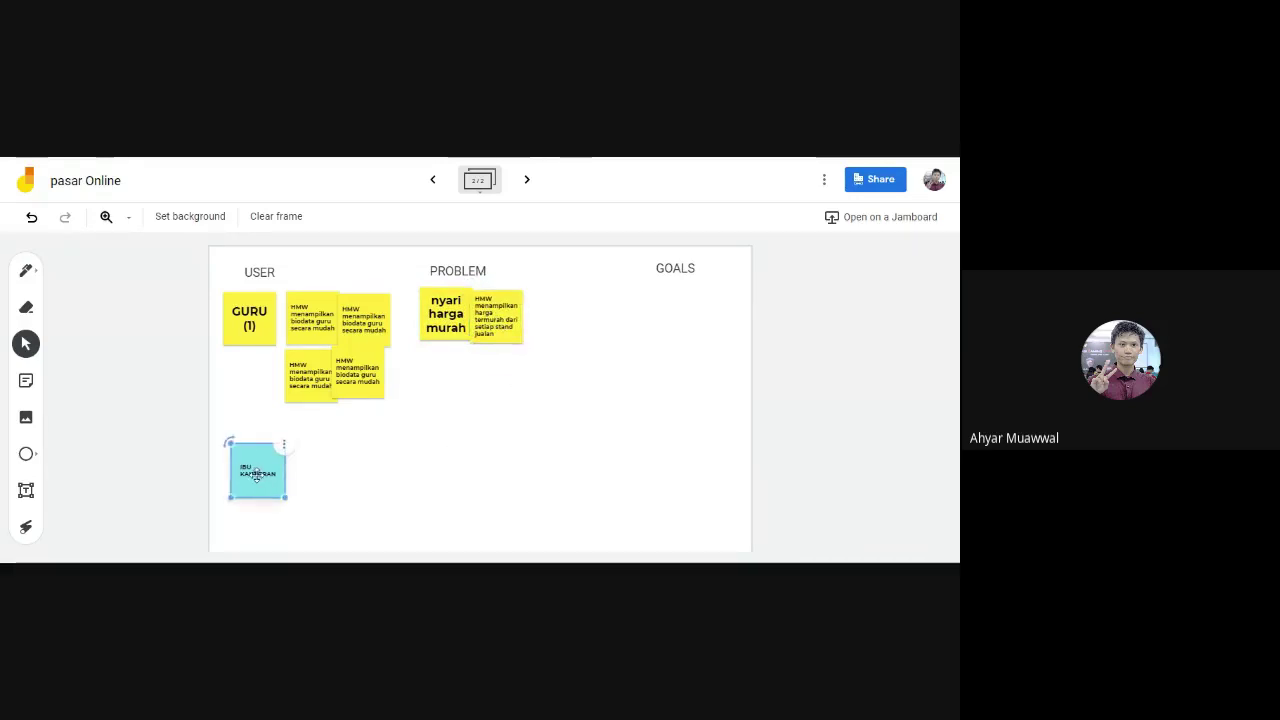
drag(342, 336, 333, 336)
drag(310, 385, 365, 383)
click(379, 391)
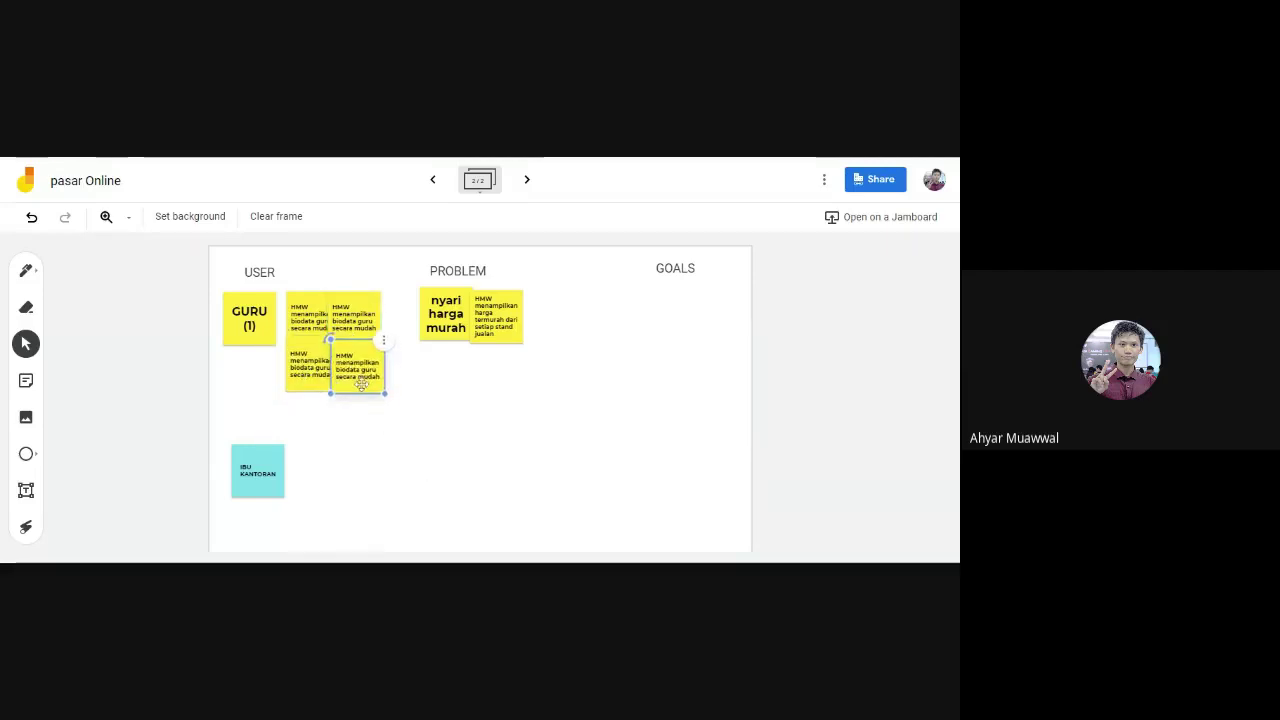
click(360, 446)
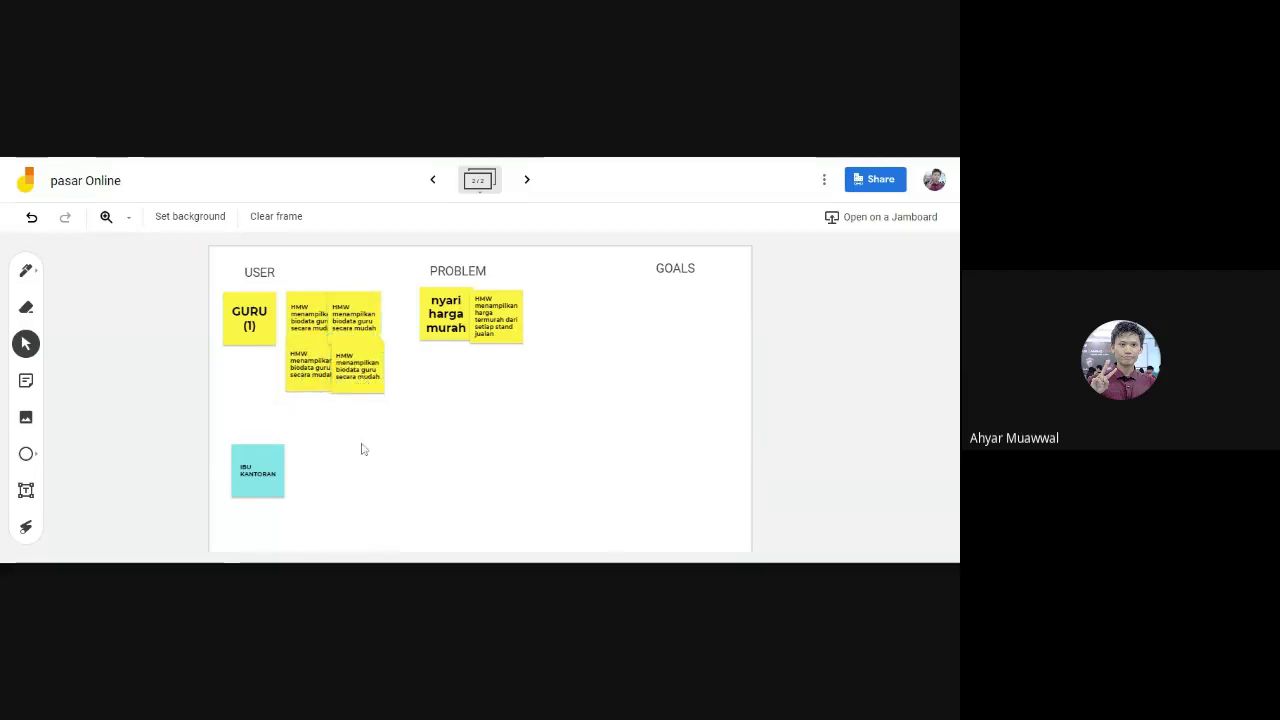
click(490, 328)
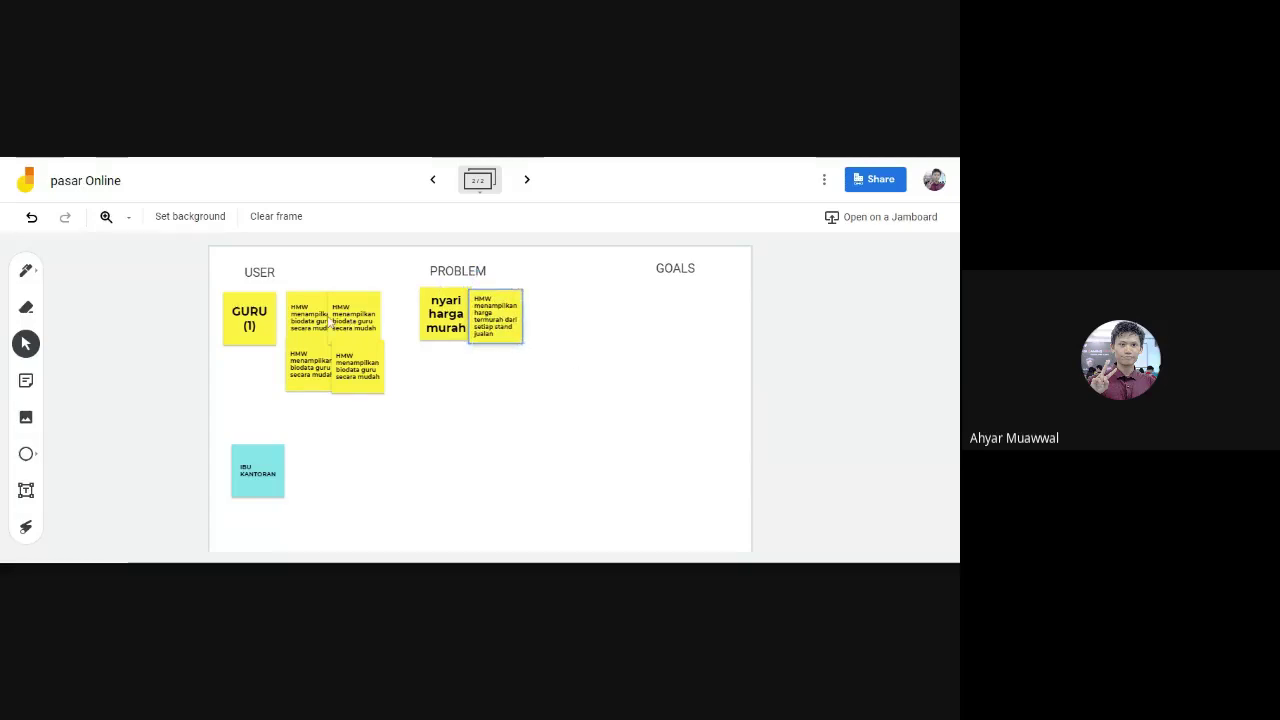
click(429, 423)
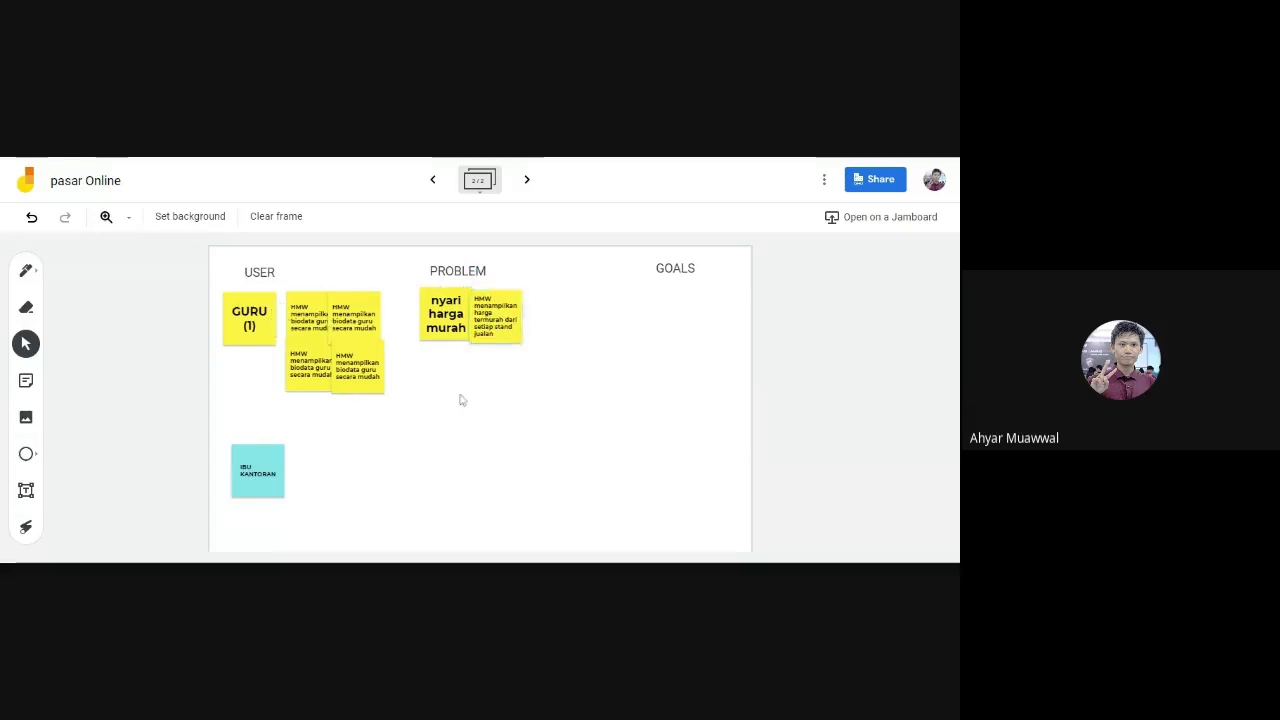
click(486, 337)
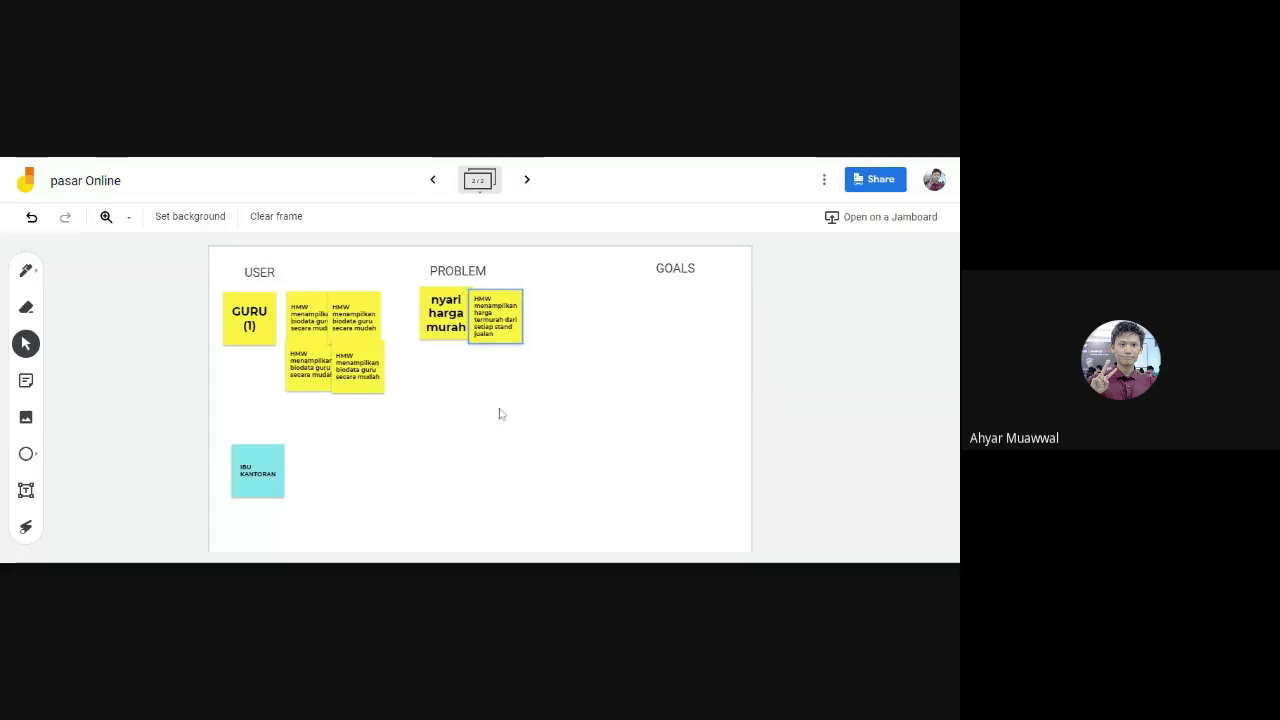
drag(266, 466, 255, 468)
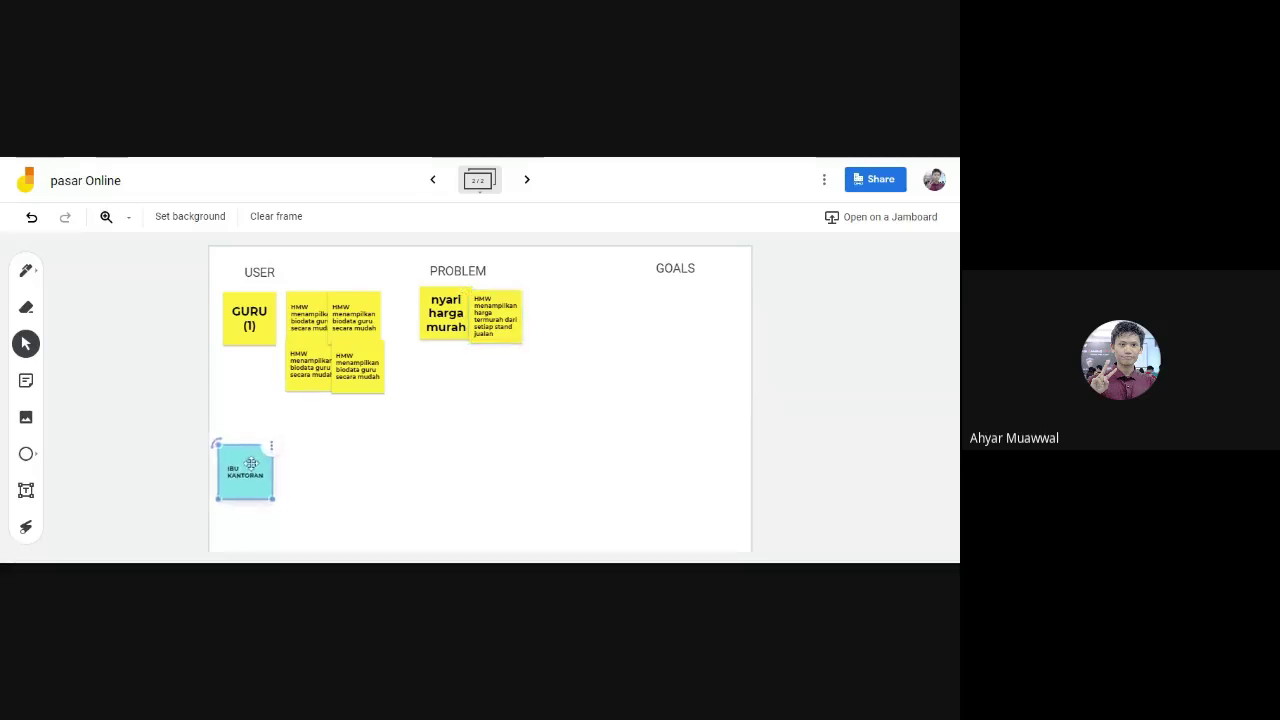
click(490, 345)
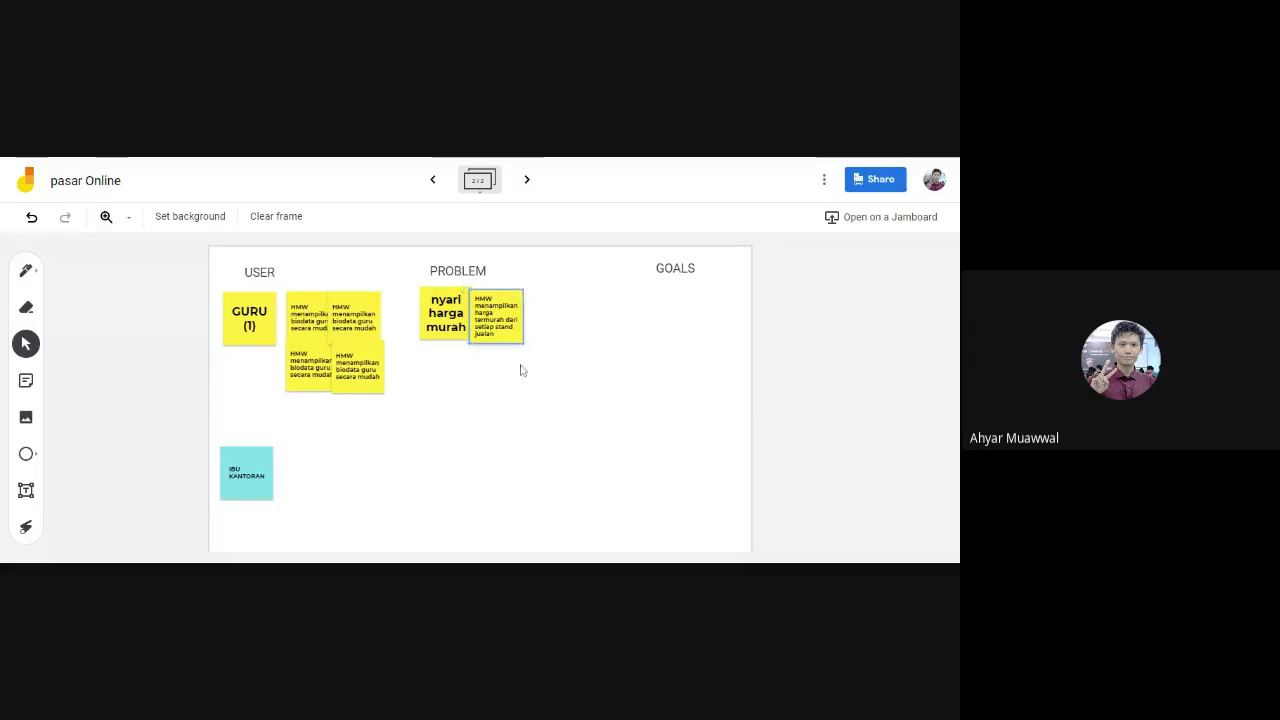
click(453, 325)
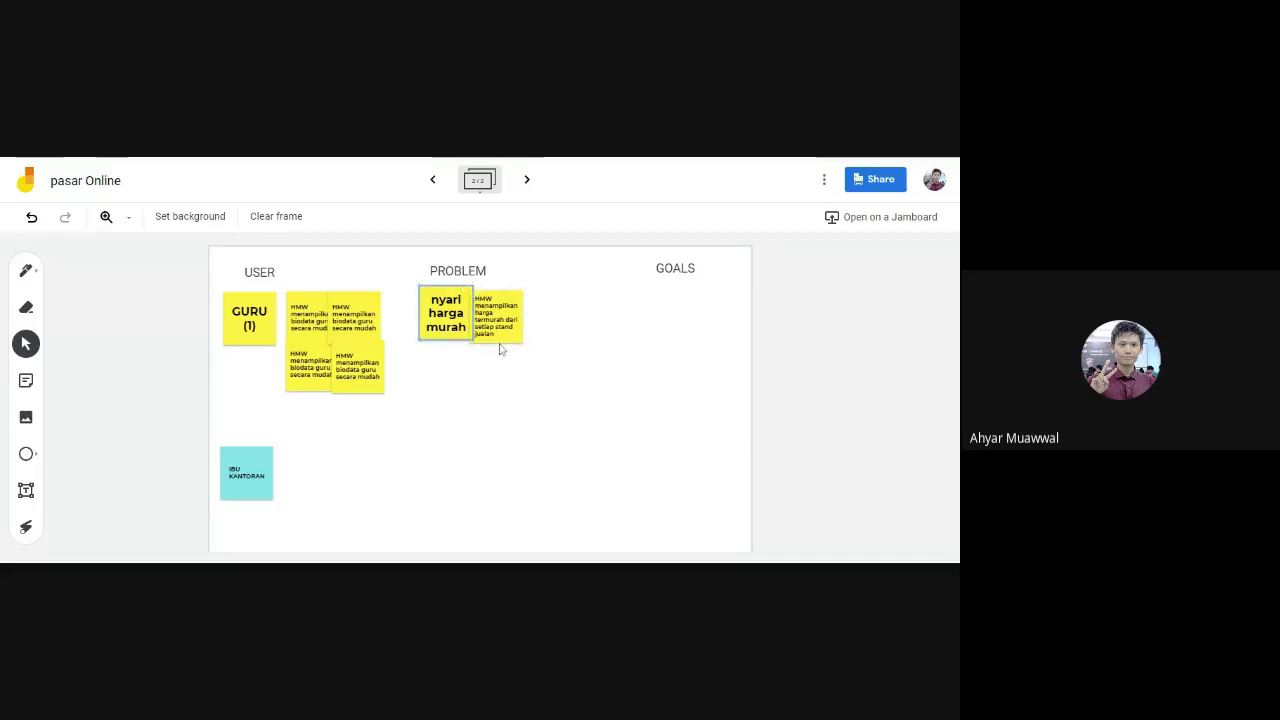
click(497, 340)
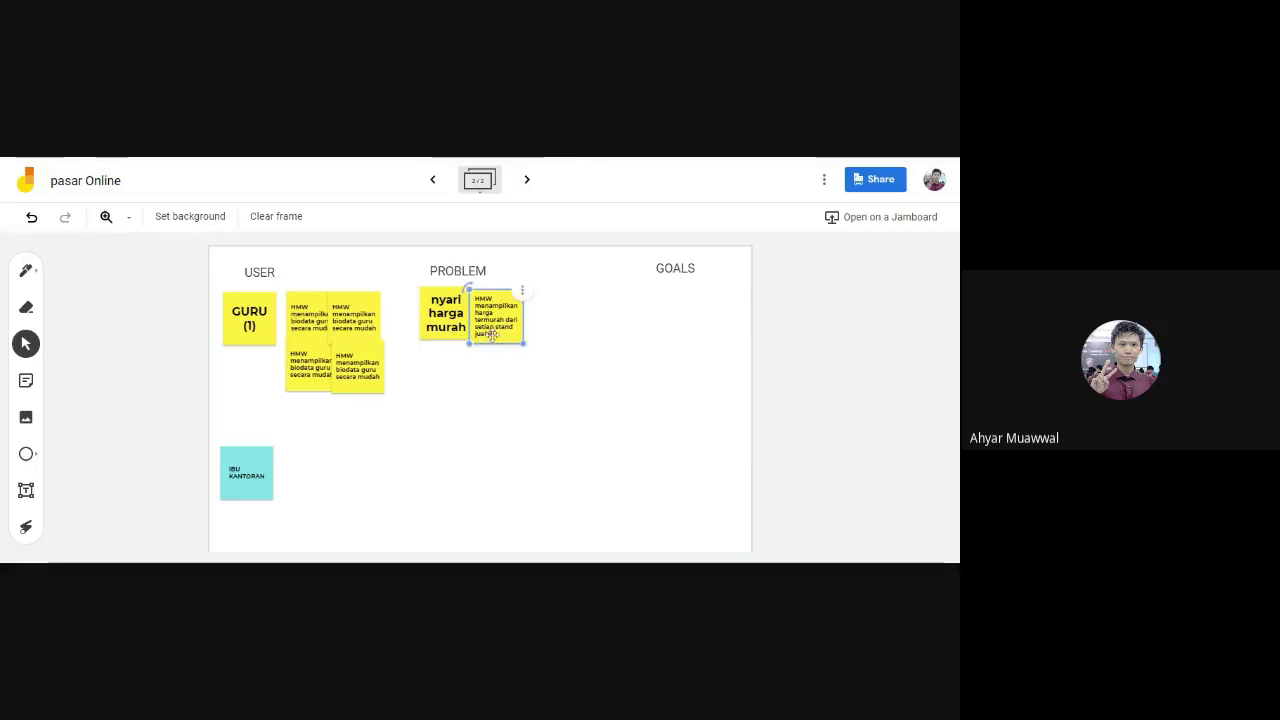
click(503, 371)
click(505, 328)
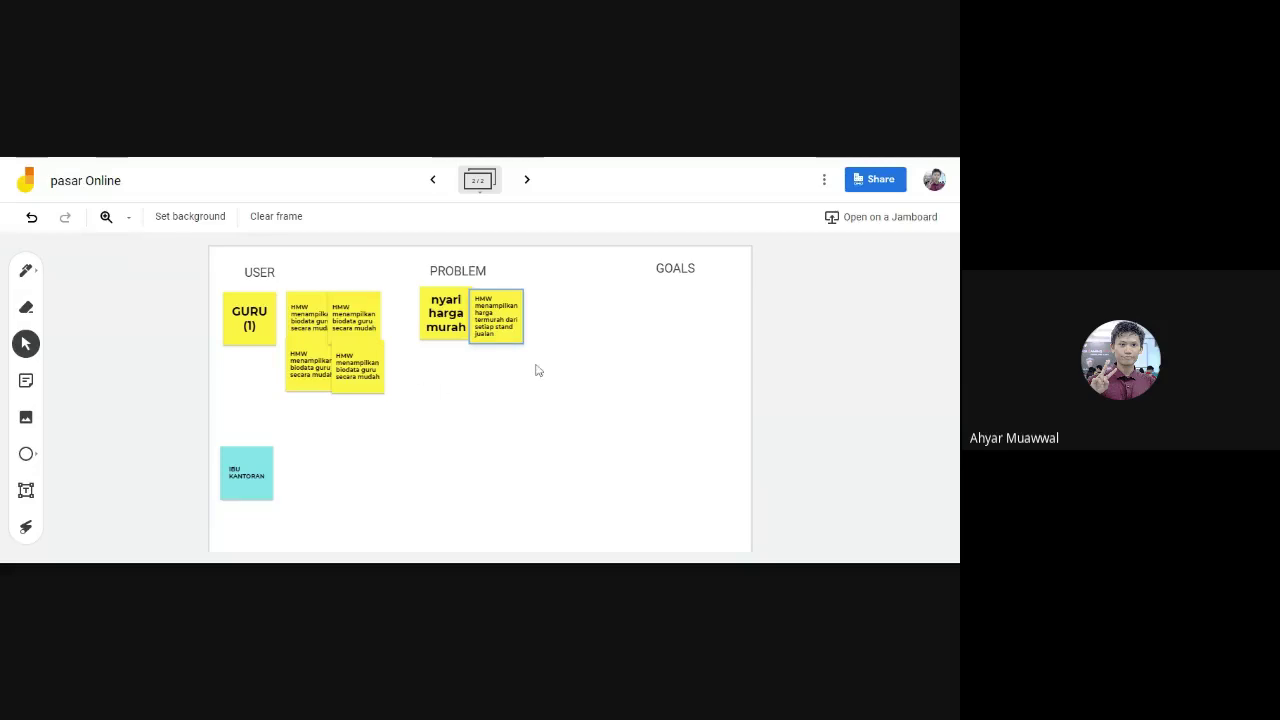
click(485, 398)
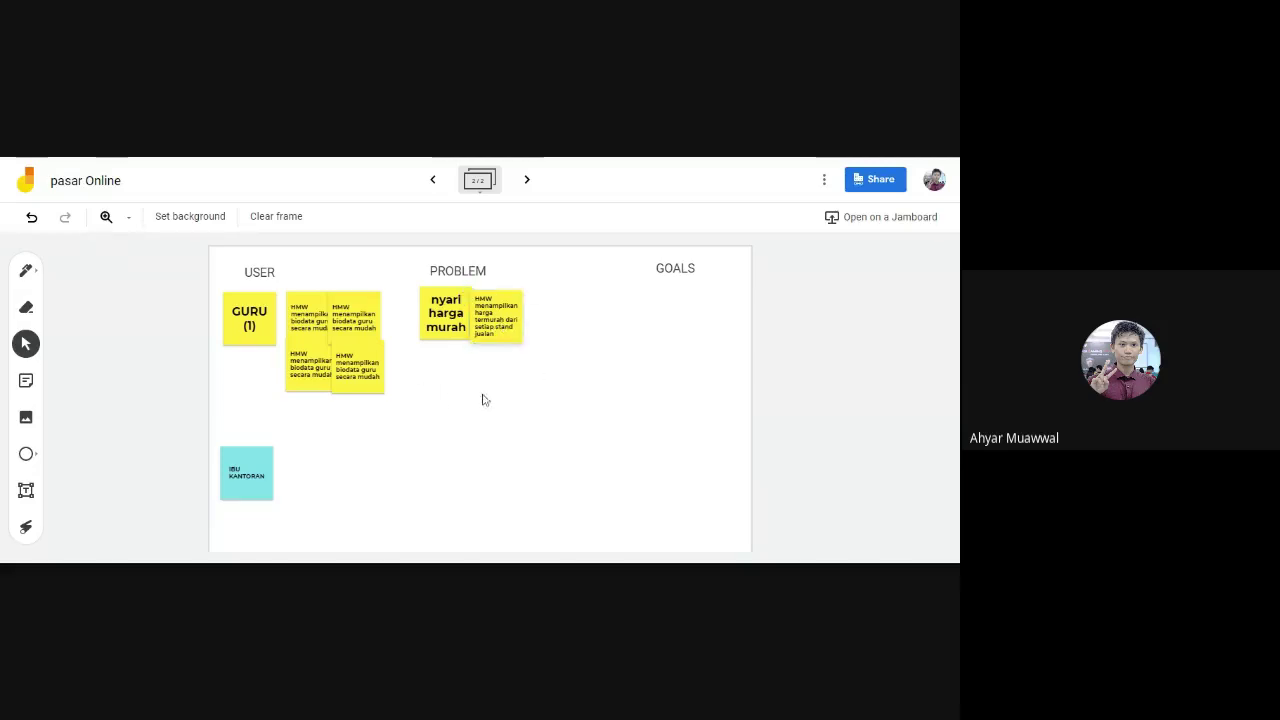
- Add a yellow sticky note reading "HMW melakukan pembayaran secara cepat"
click(33, 384)
text(HMW)
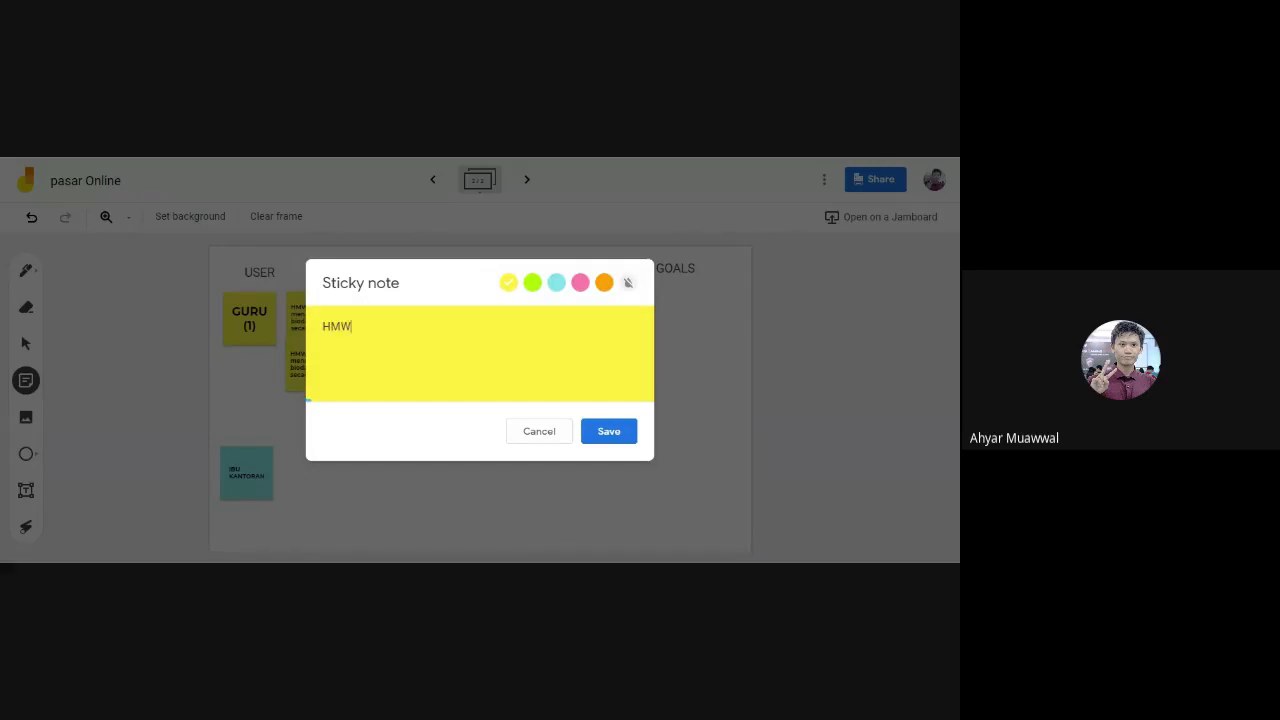
text( melakukan pembayar)
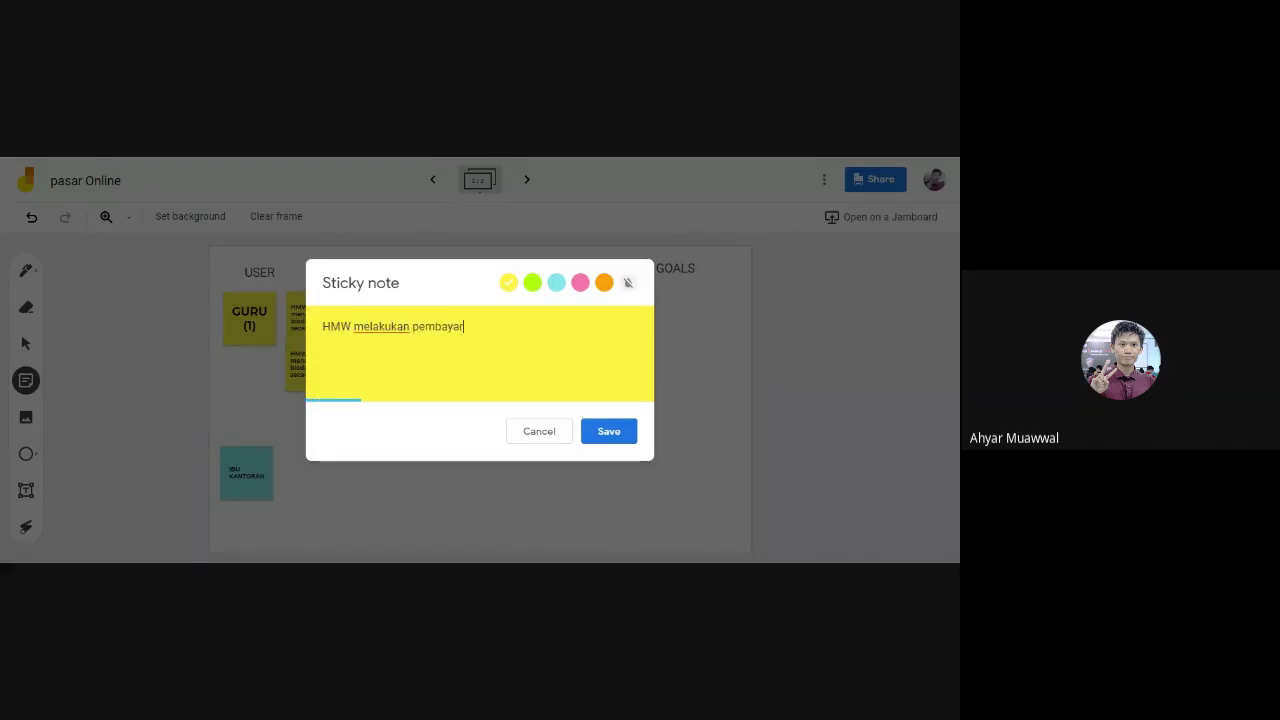
key(BackSpace)
key(BackSpace)
key(BackSpace)
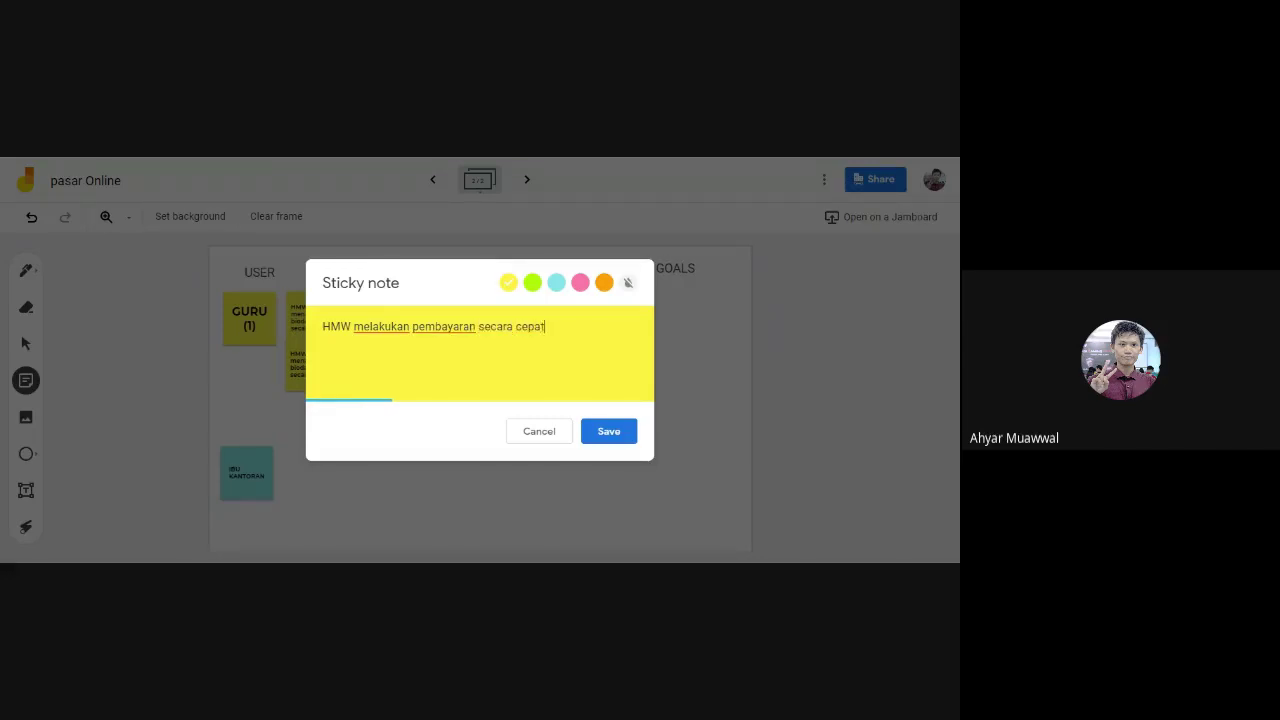
click(604, 428)
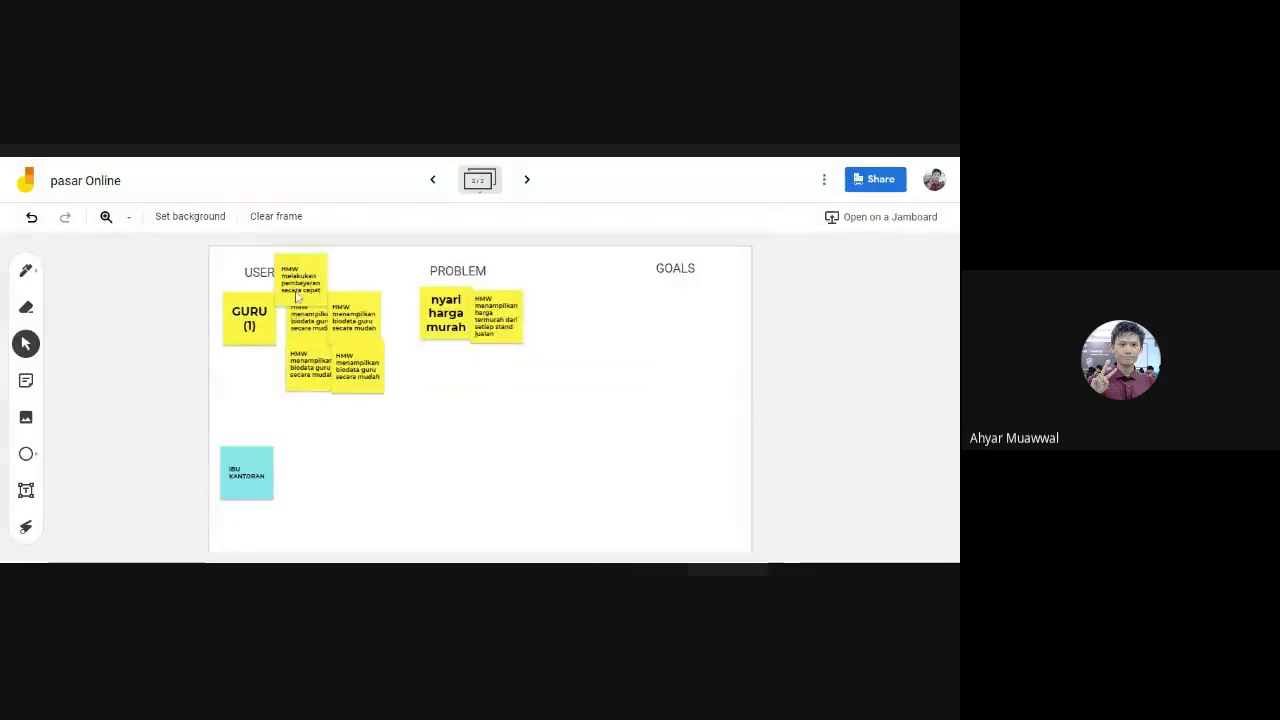
- Place the "HMW melakukan pembayaran secara cepat" note under the "harga termurah" HMW note and align both beside "nyari harga murah"
drag(297, 297, 496, 380)
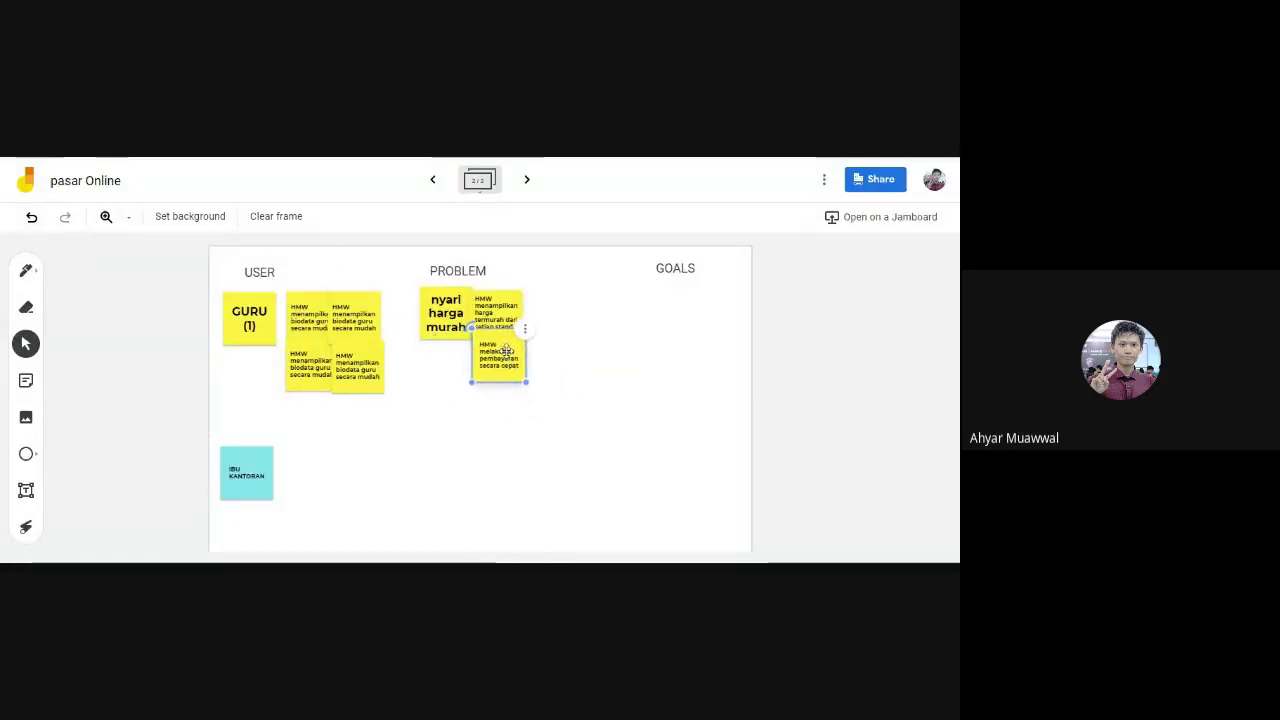
drag(500, 316, 506, 313)
drag(502, 366, 508, 370)
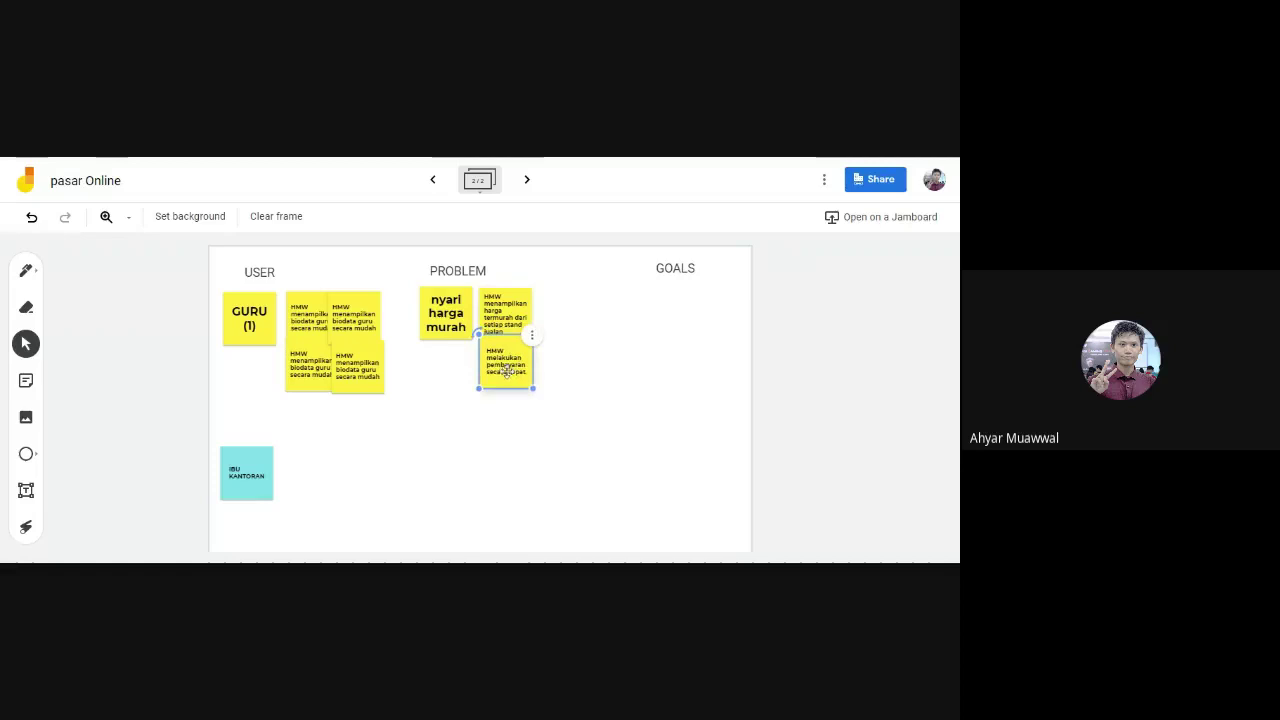
click(545, 418)
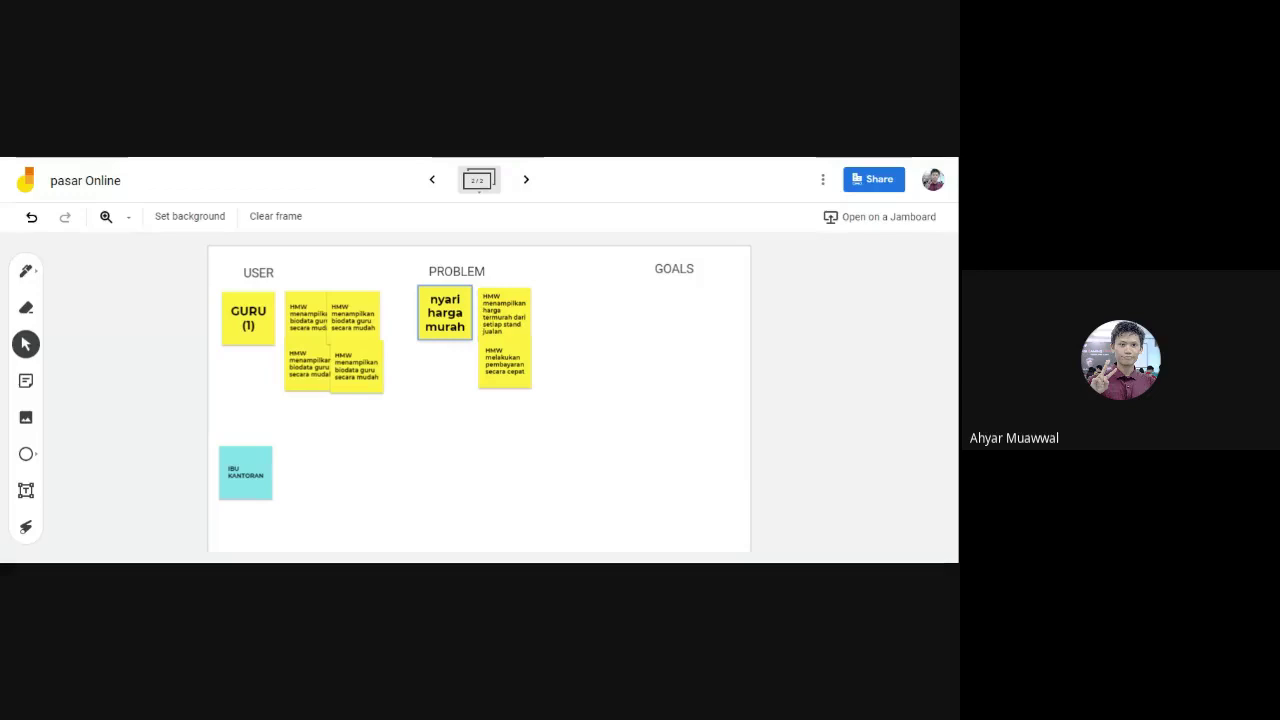
- Switch to the countdown timer, reset it and start it again
click(614, 160)
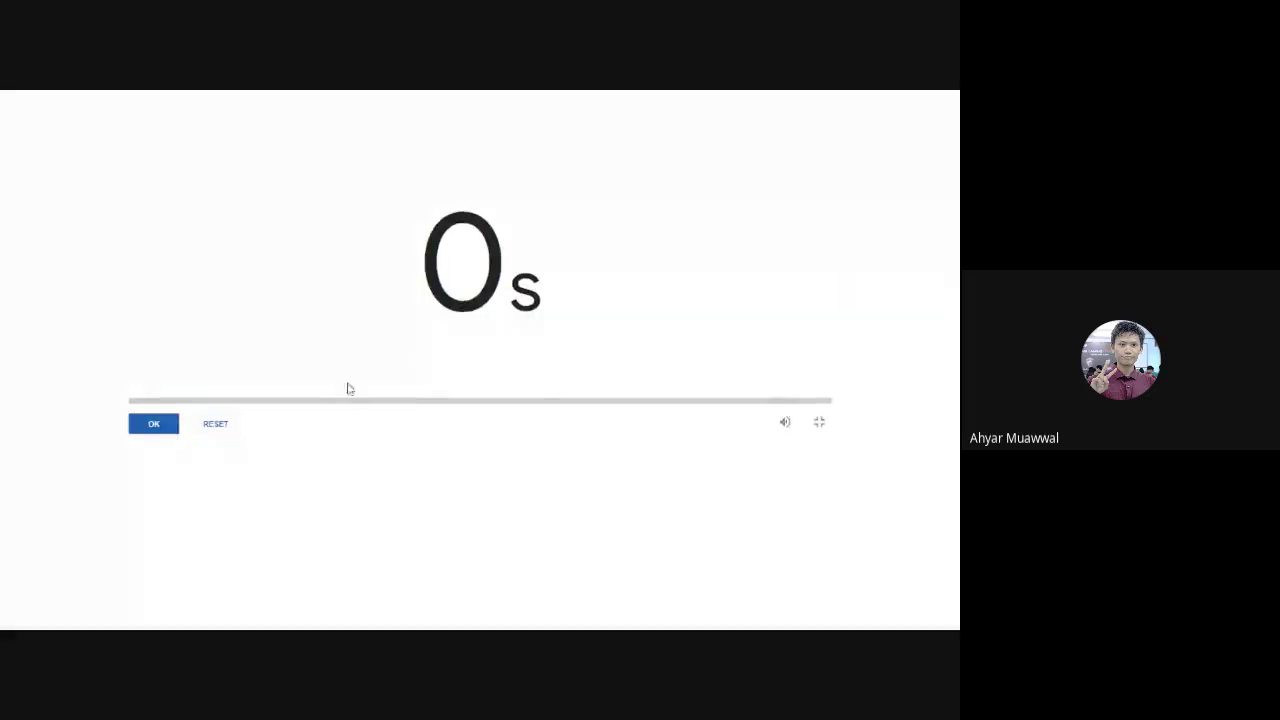
click(207, 431)
click(148, 430)
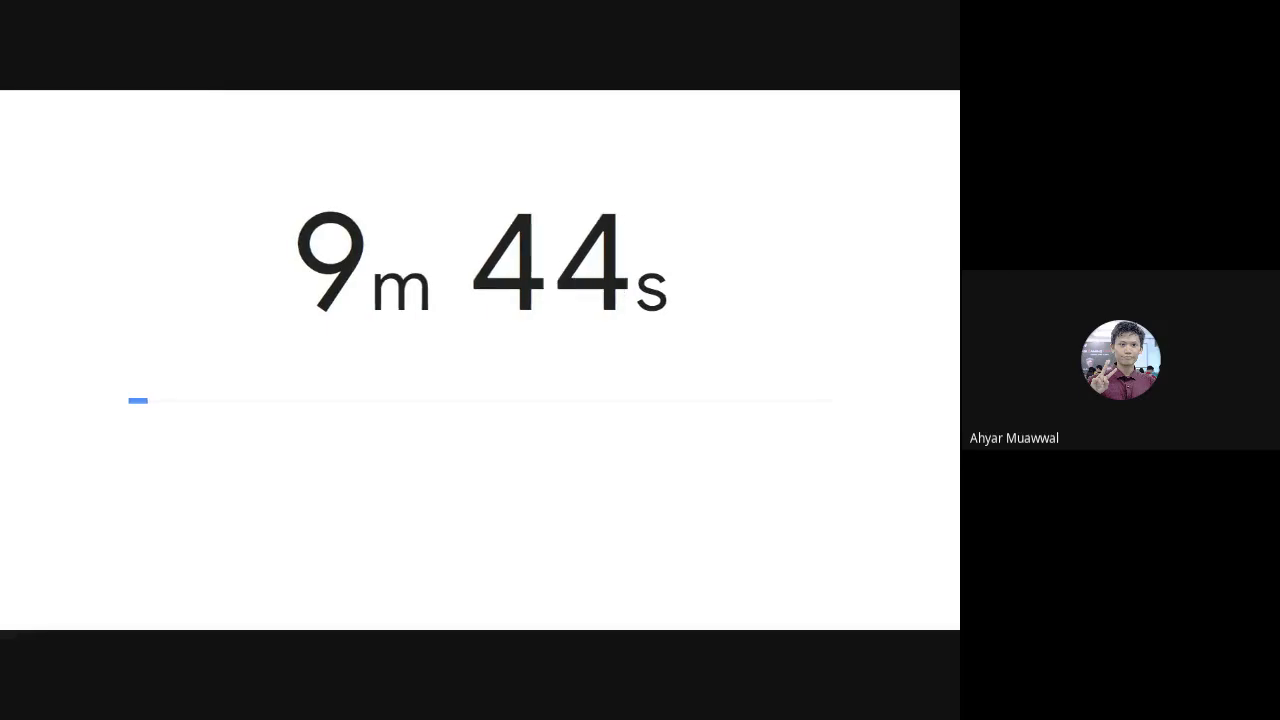
- Switch to the DESAIN SPRINT folder in Drive and open the AntiMacet jam from the Zaceti folder
key(alt+Tab)
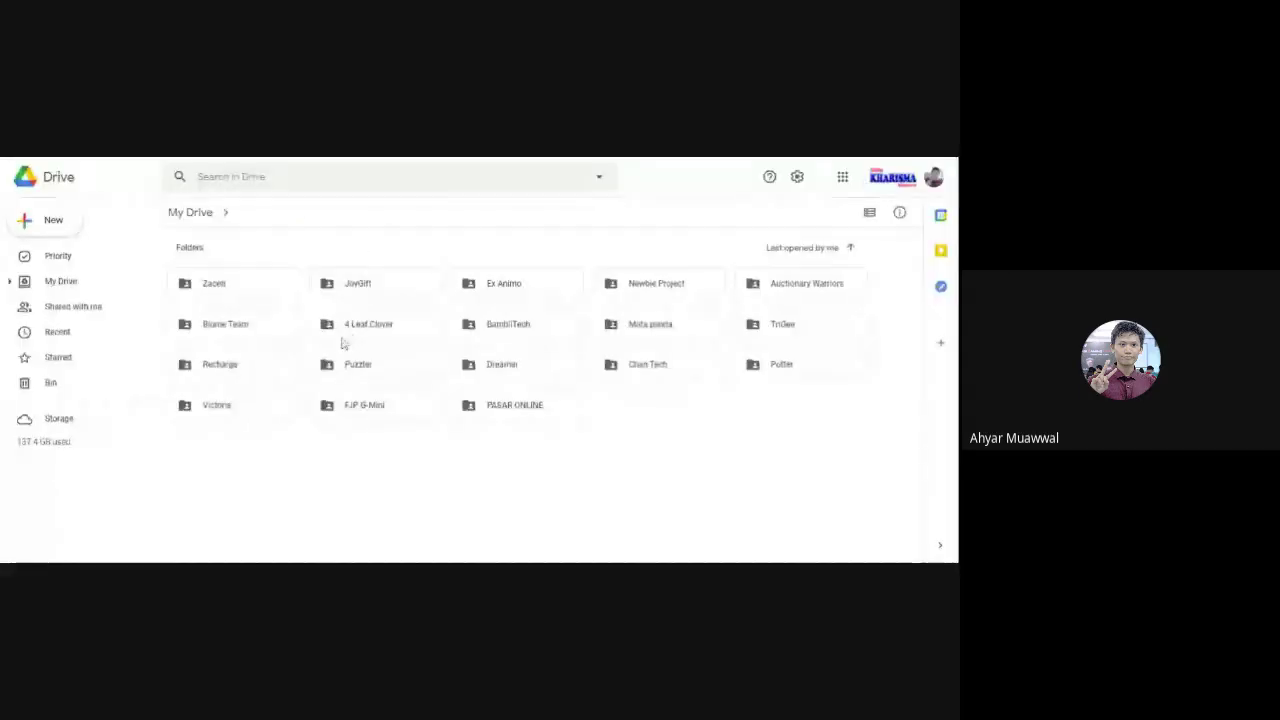
double_click(246, 287)
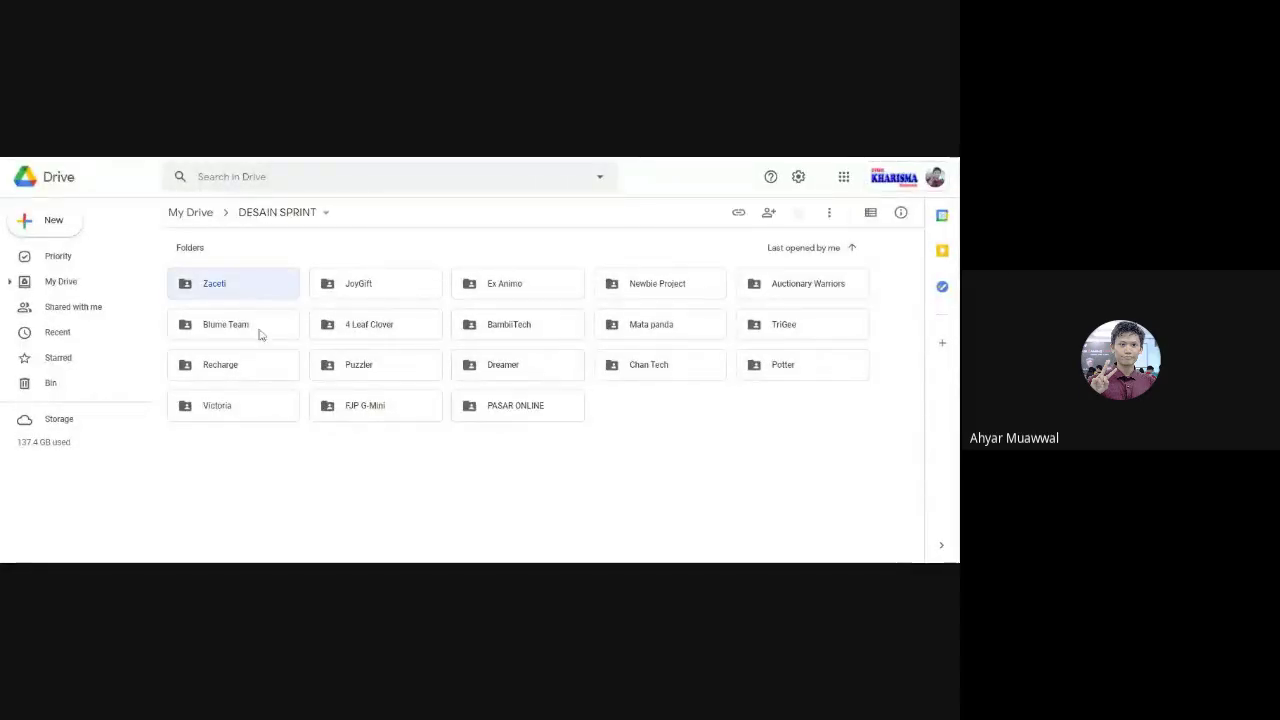
click(265, 350)
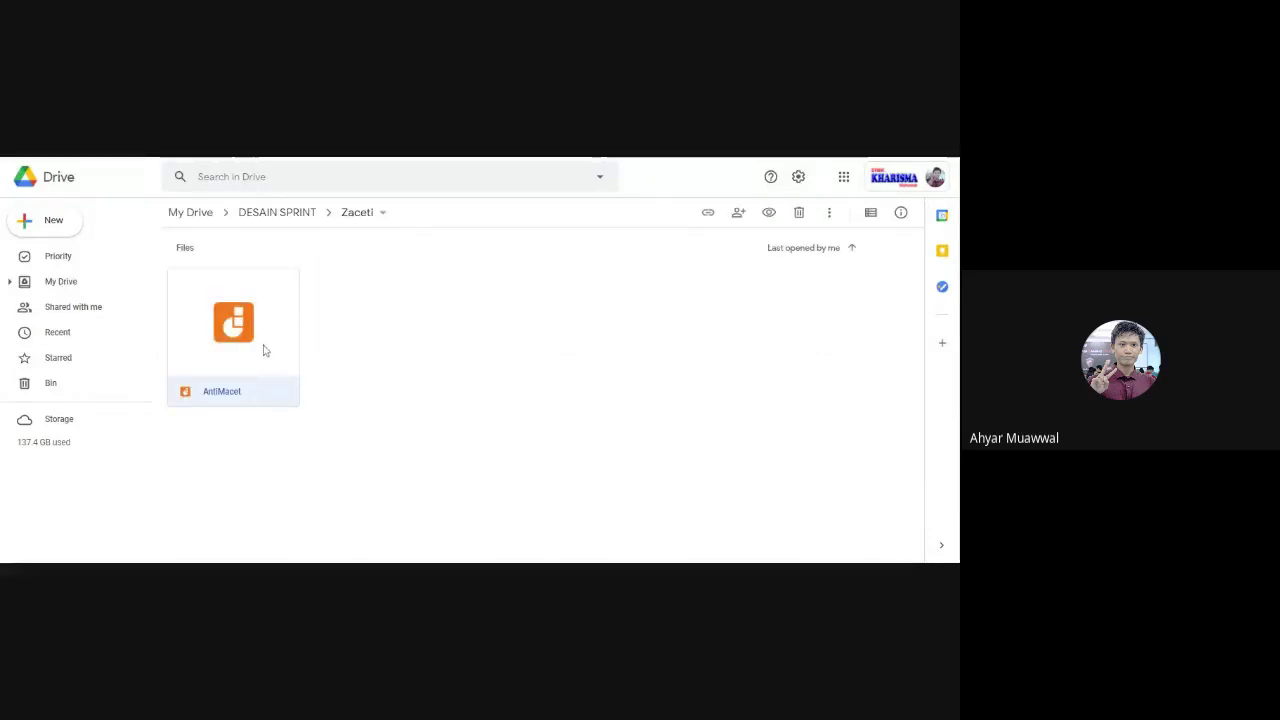
double_click(264, 349)
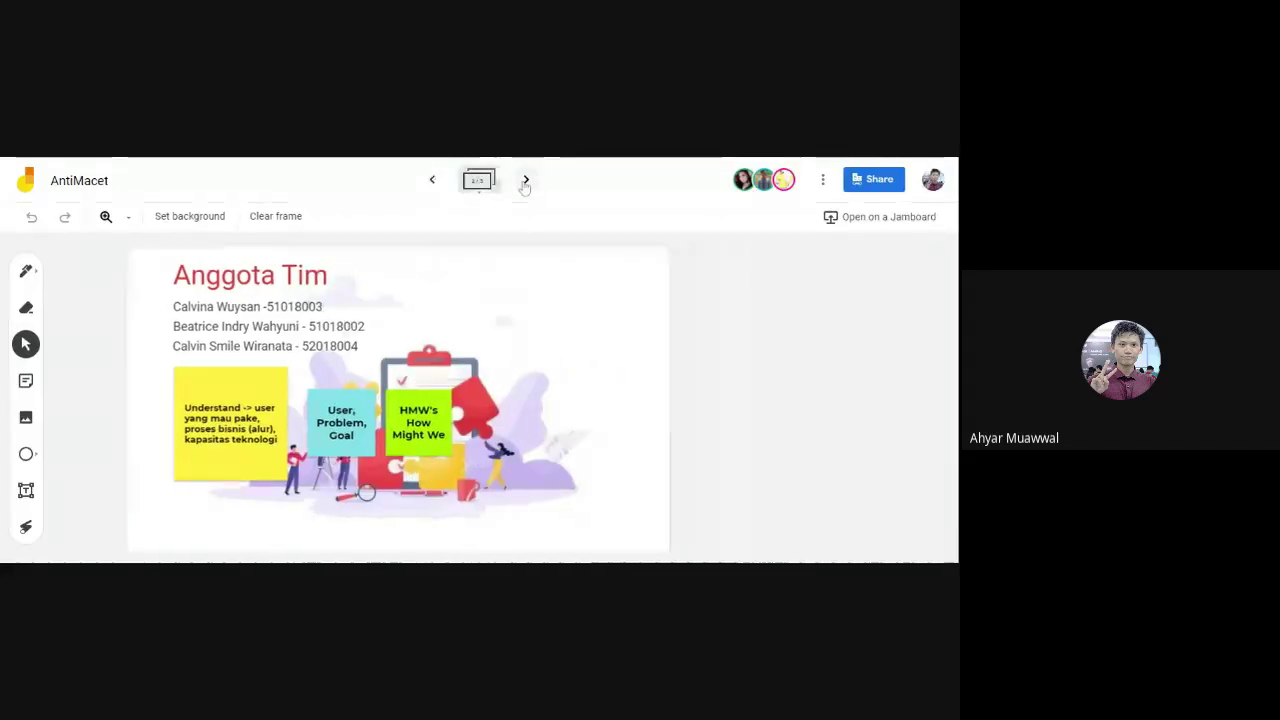
- Check the HMW notes on AntiMacet's USER, PROBLEM and GOALS frame and return to the Zaceti folder in Drive
click(525, 180)
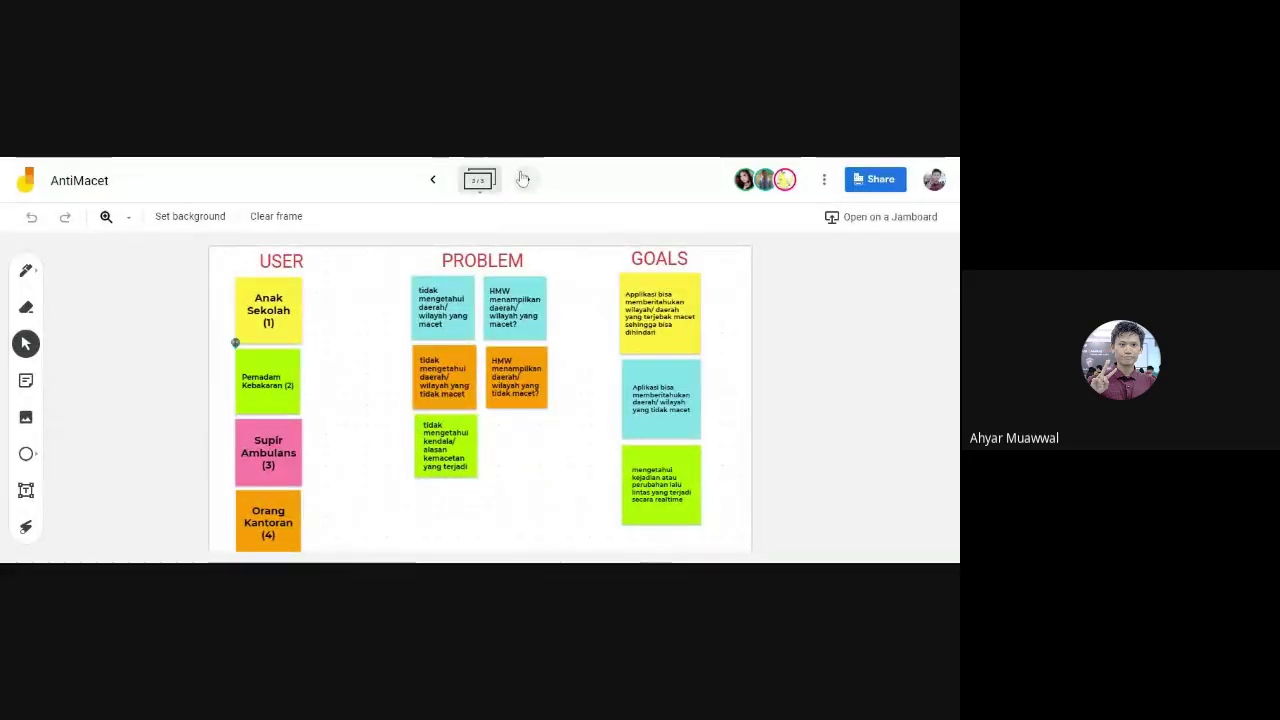
click(433, 181)
click(433, 181)
click(502, 290)
click(940, 369)
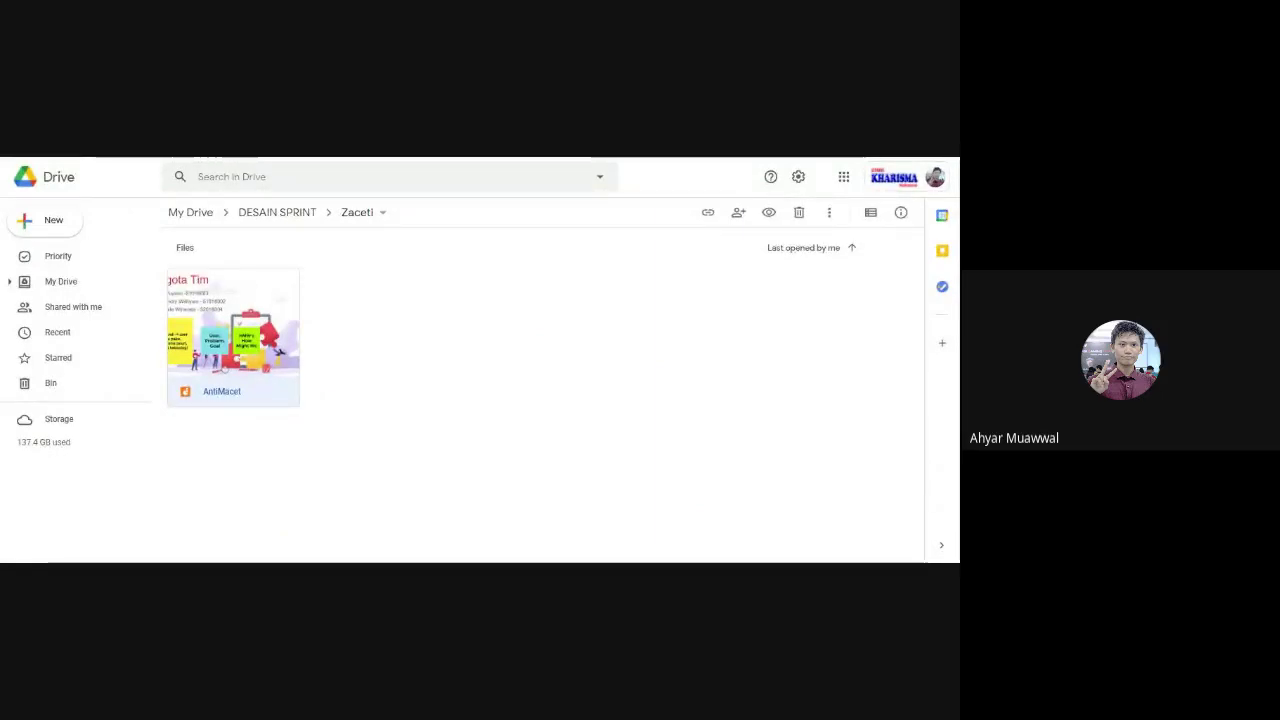
- Return to the DESAIN SPRINT folder and open the Recharge jam from the Recharge team folder
click(280, 213)
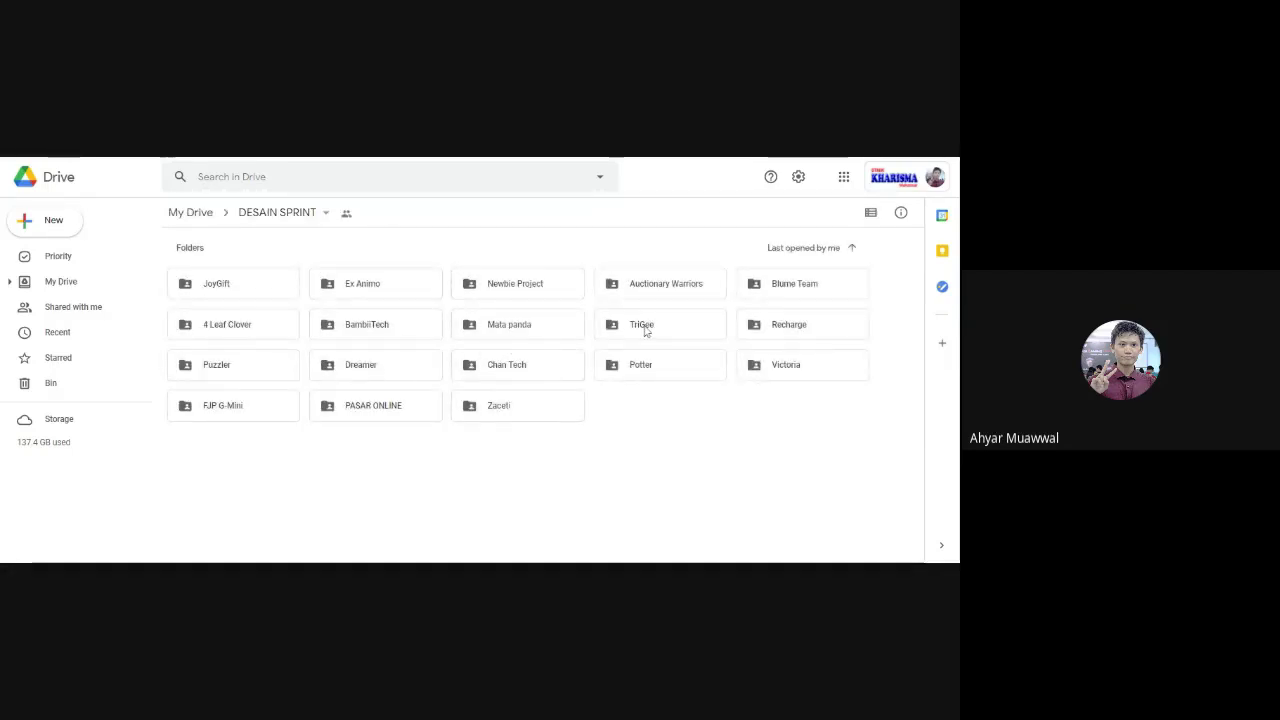
click(800, 331)
key(Return)
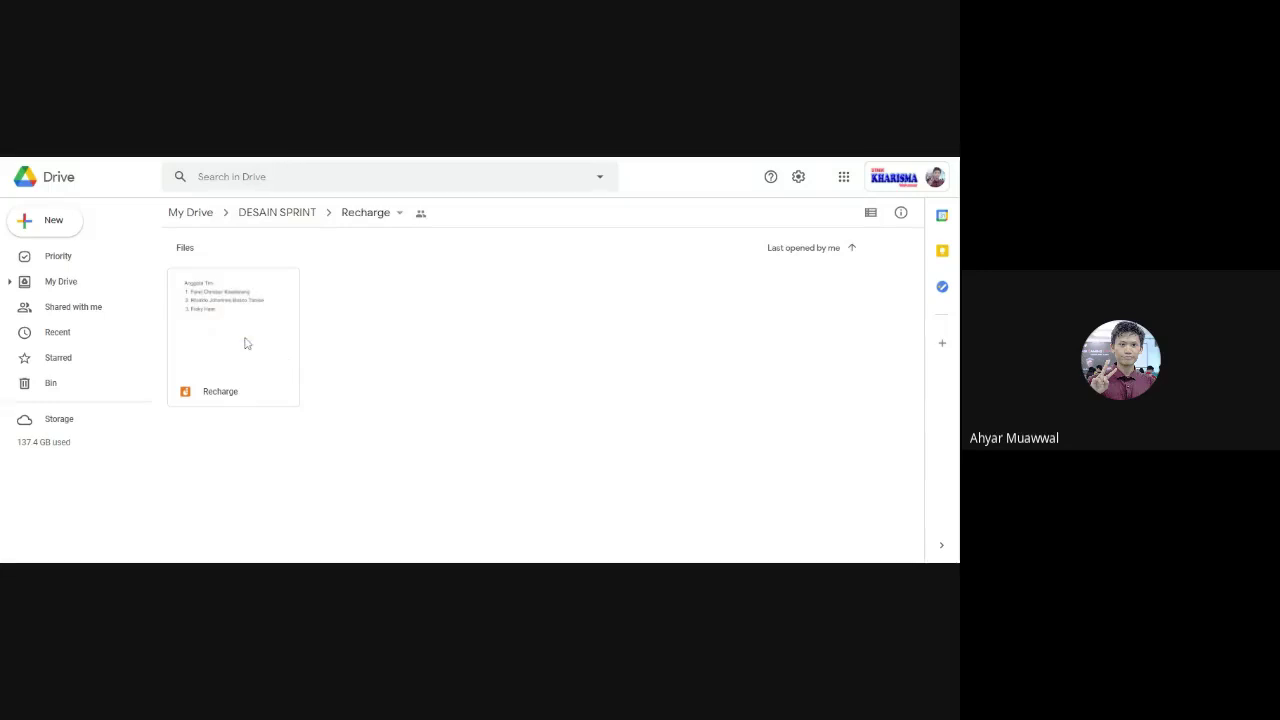
click(263, 358)
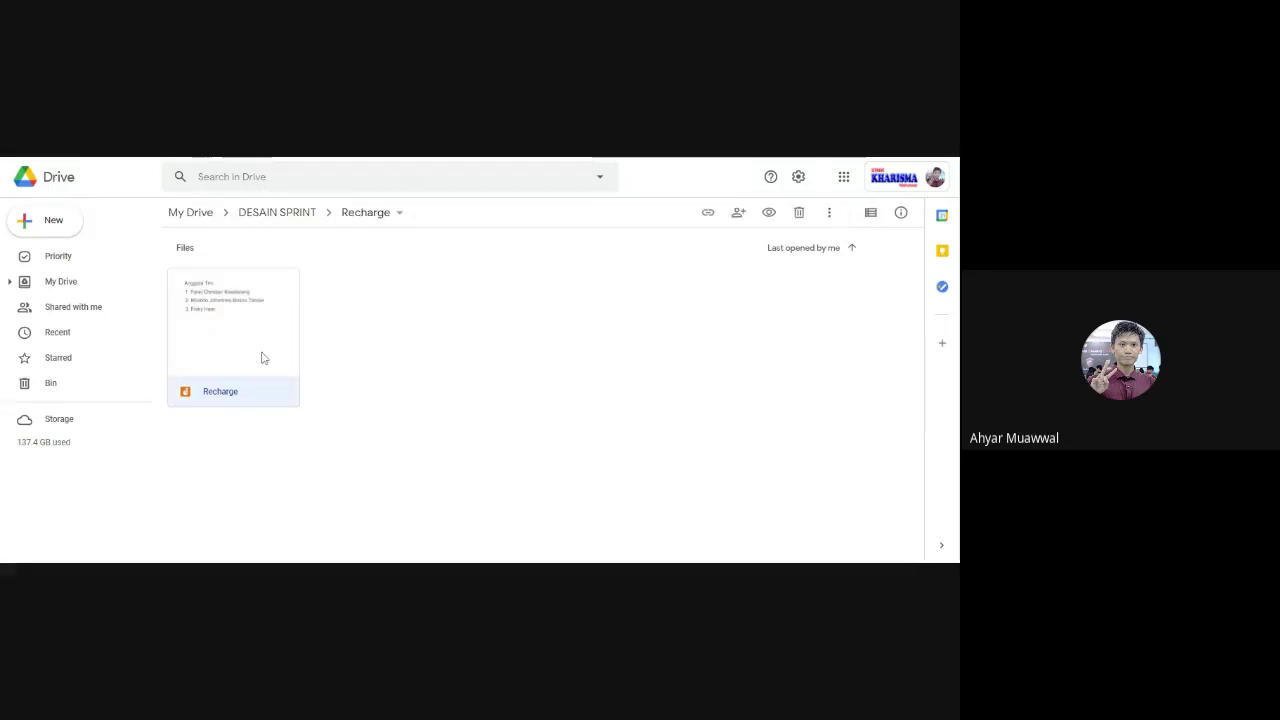
key(Return)
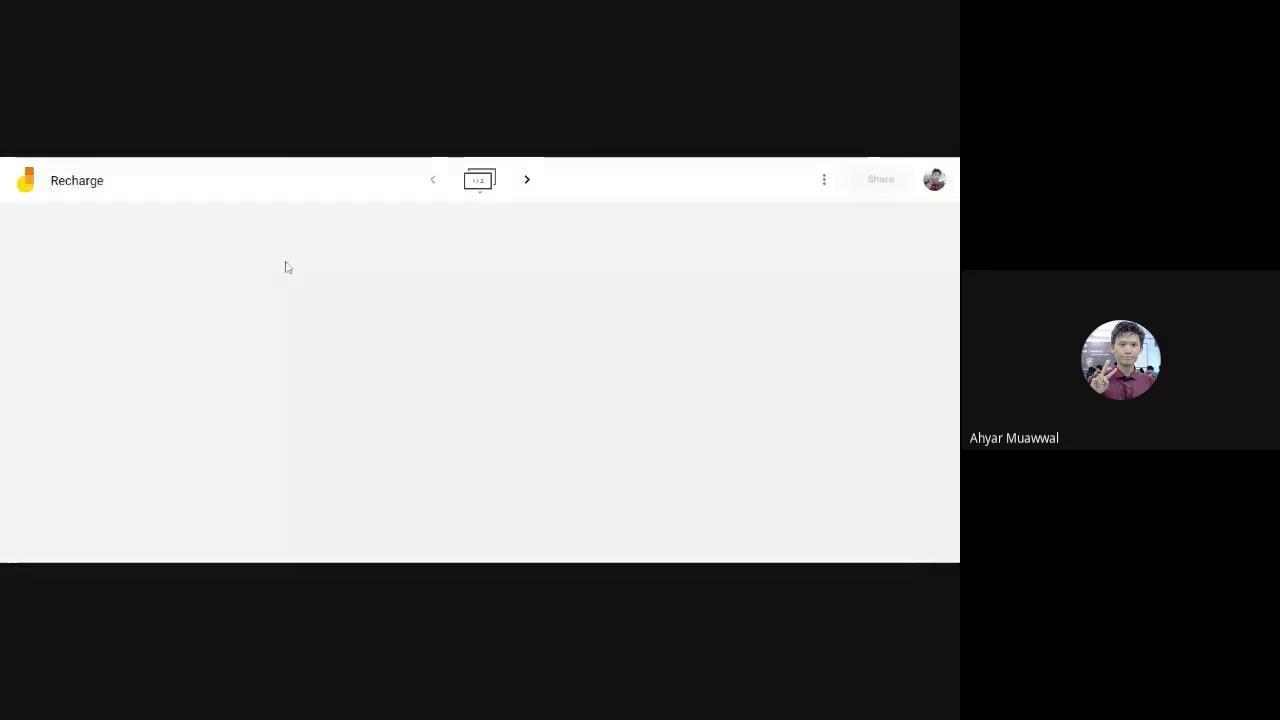
- Check Recharge's team member frame and its USER, PROBLEM and GOALS notes, and return to the Recharge folder in Drive
click(527, 181)
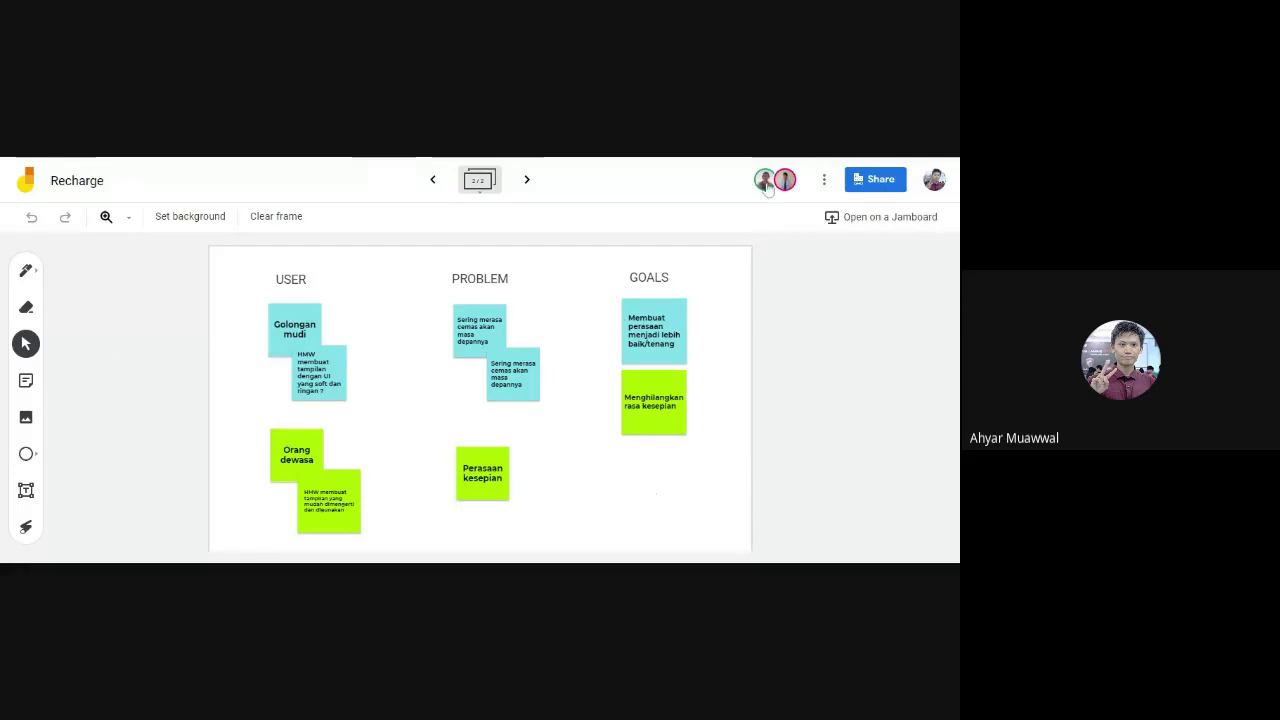
click(433, 180)
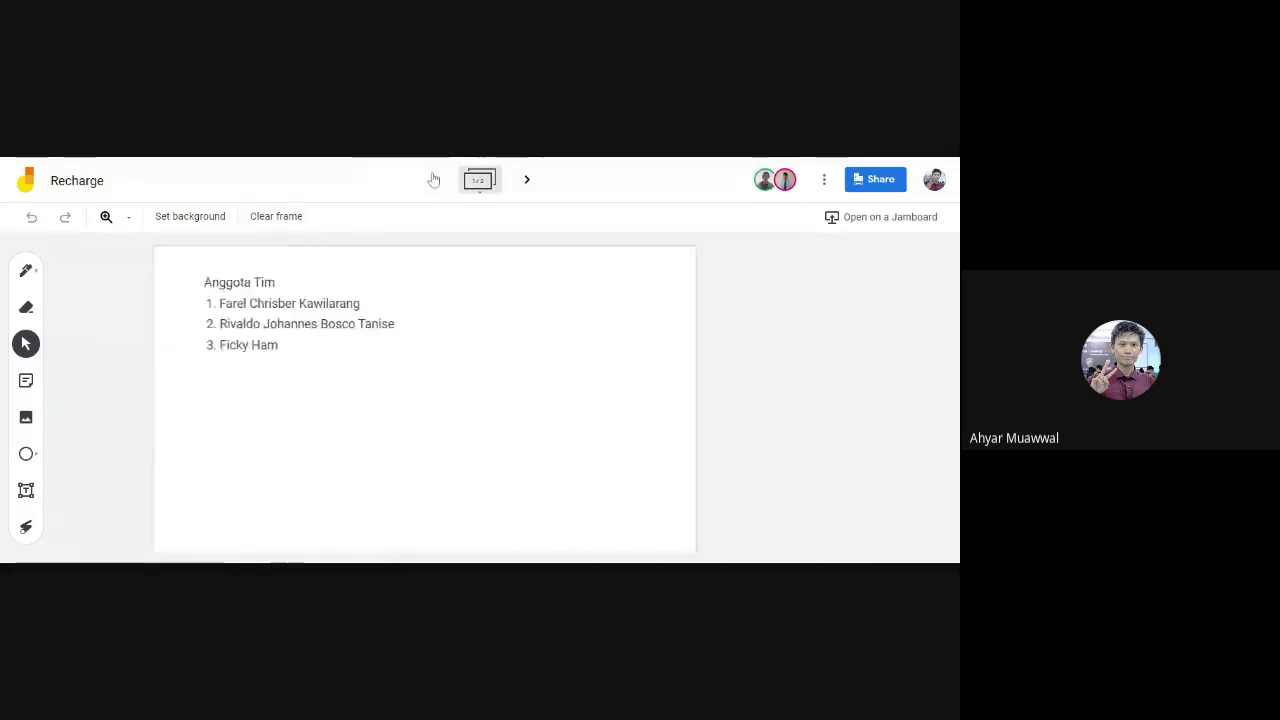
click(528, 186)
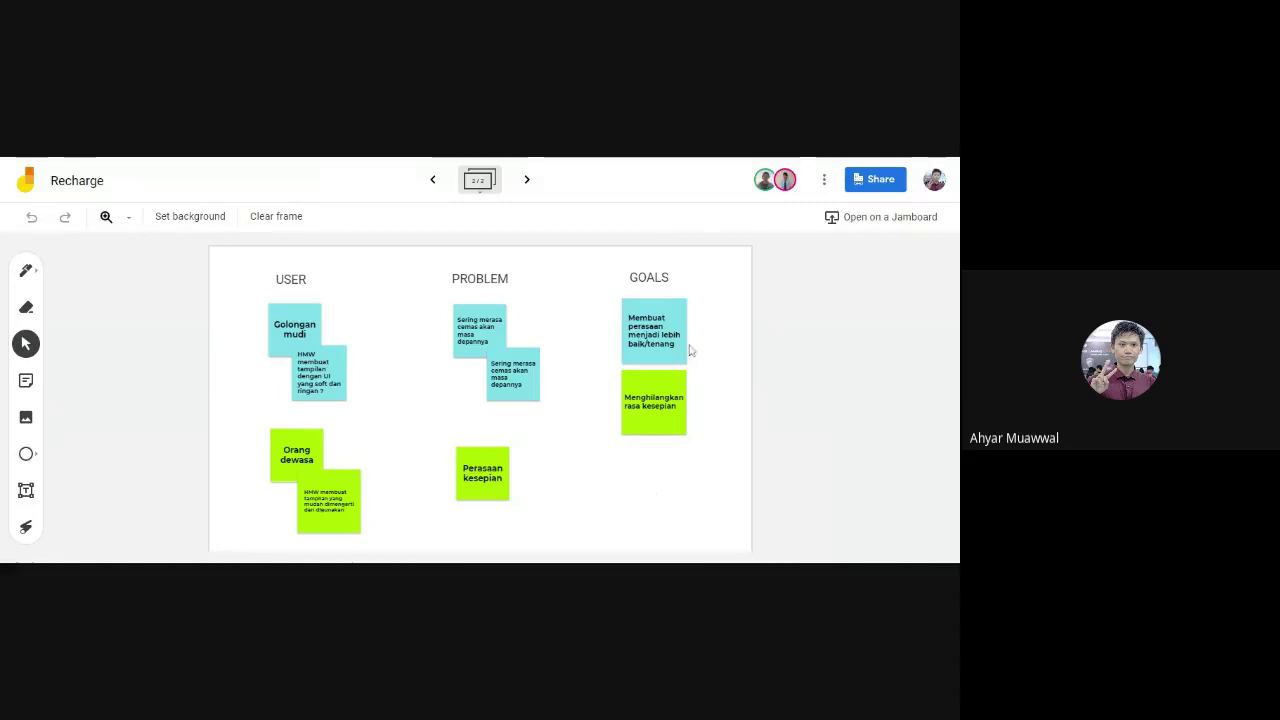
click(367, 160)
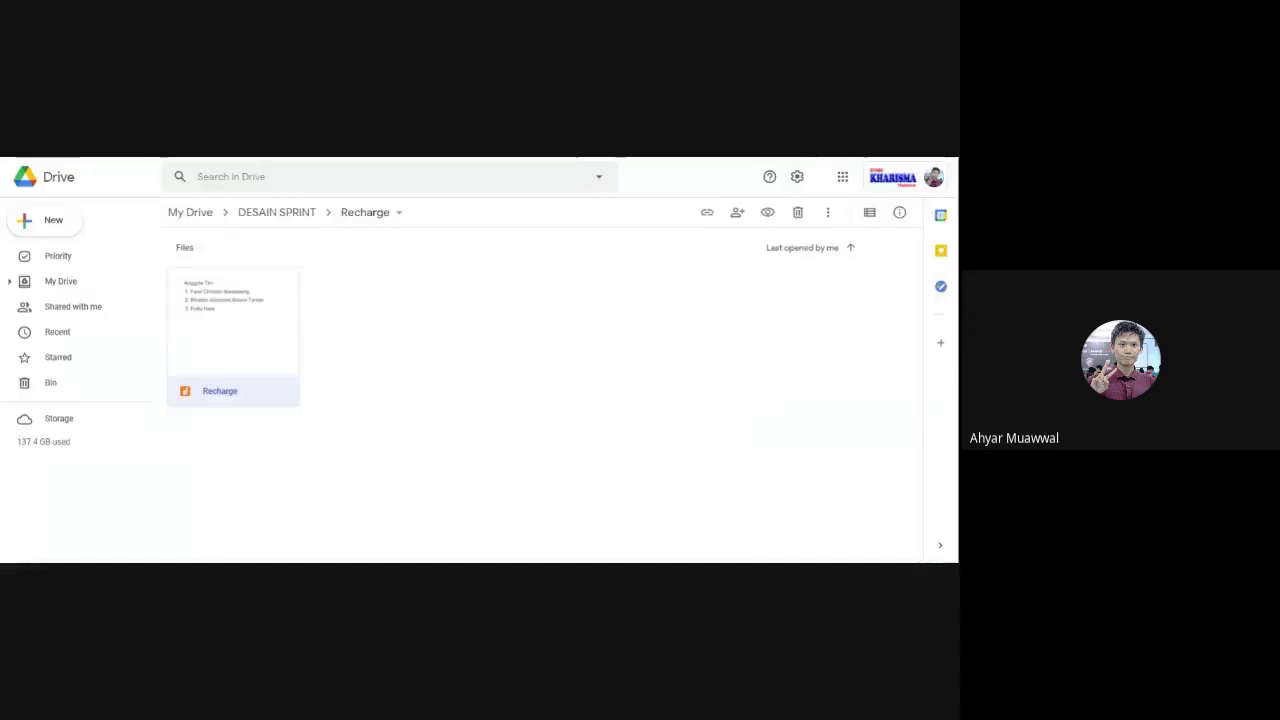
- Go back to the DESAIN SPRINT folder and open the RentIt jam from the FJP G-Mini folder
click(277, 212)
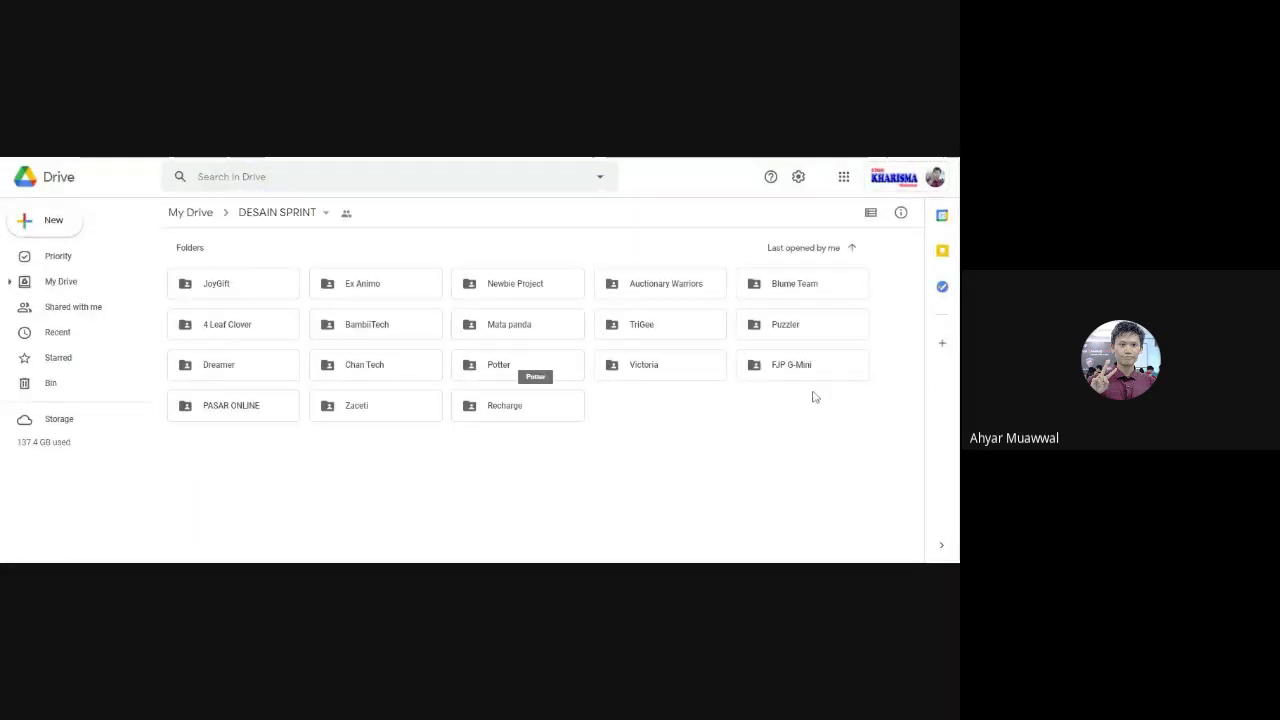
click(781, 376)
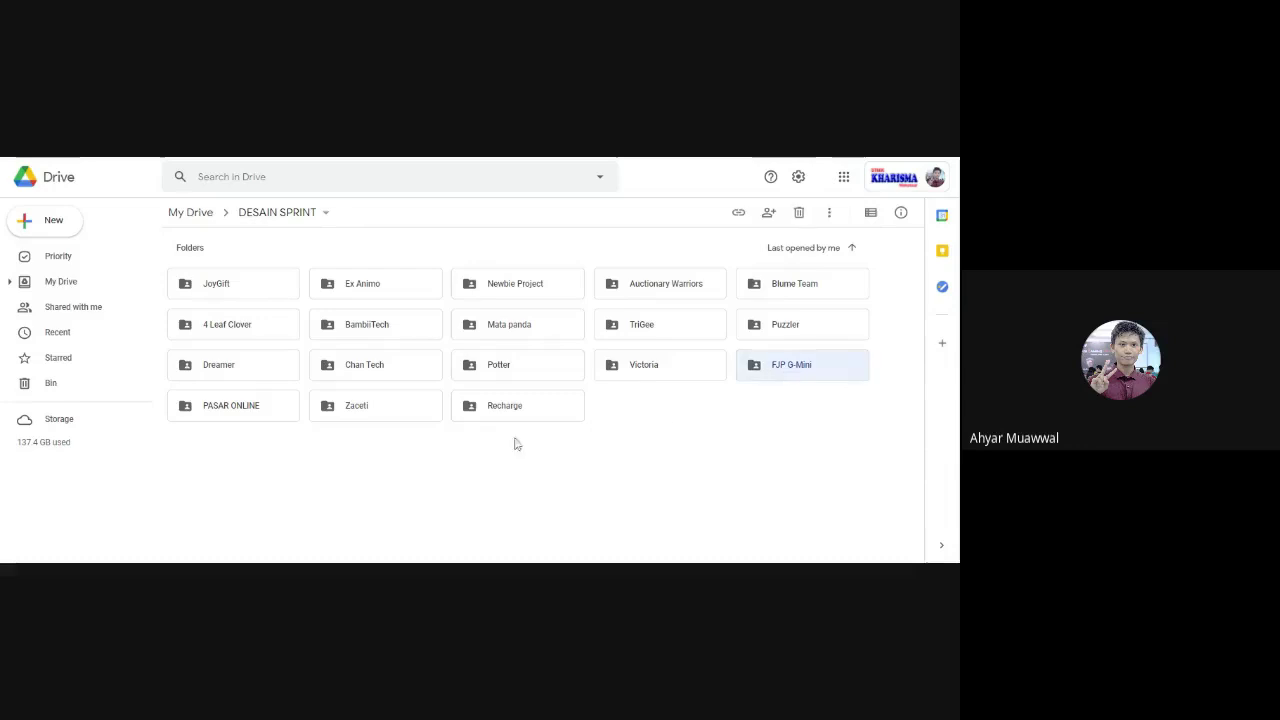
key(Return)
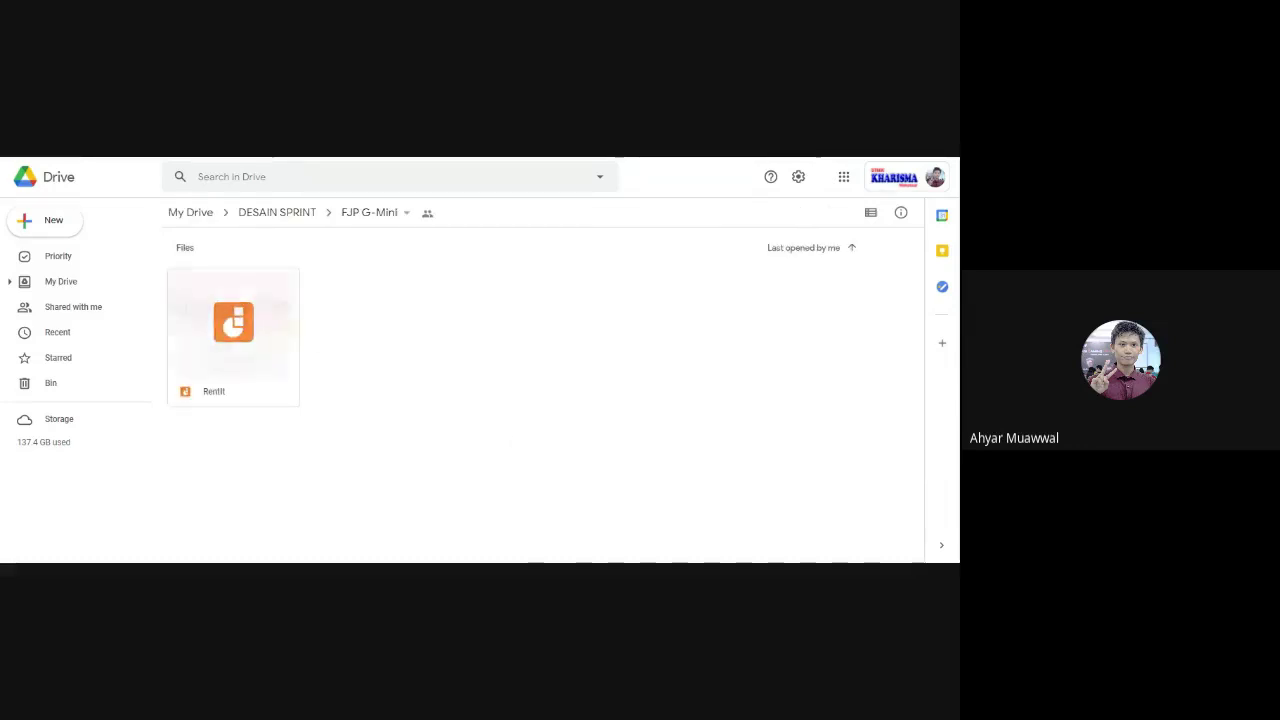
click(243, 343)
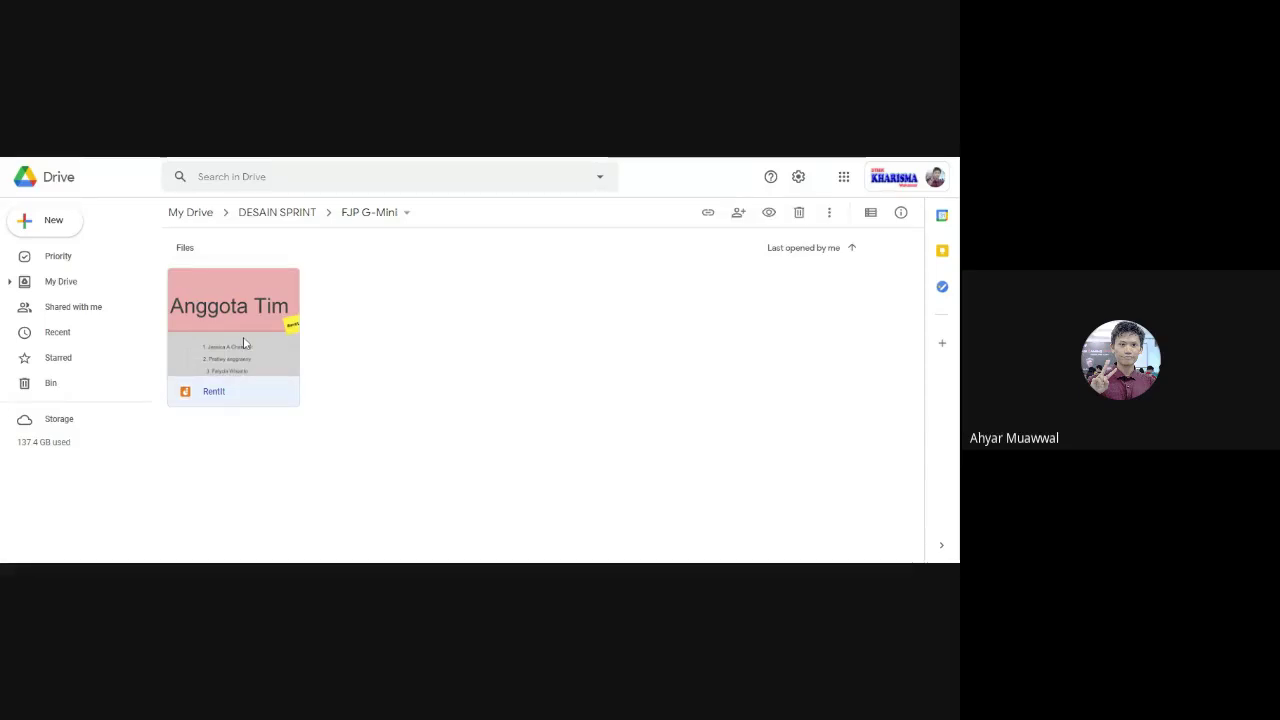
double_click(243, 343)
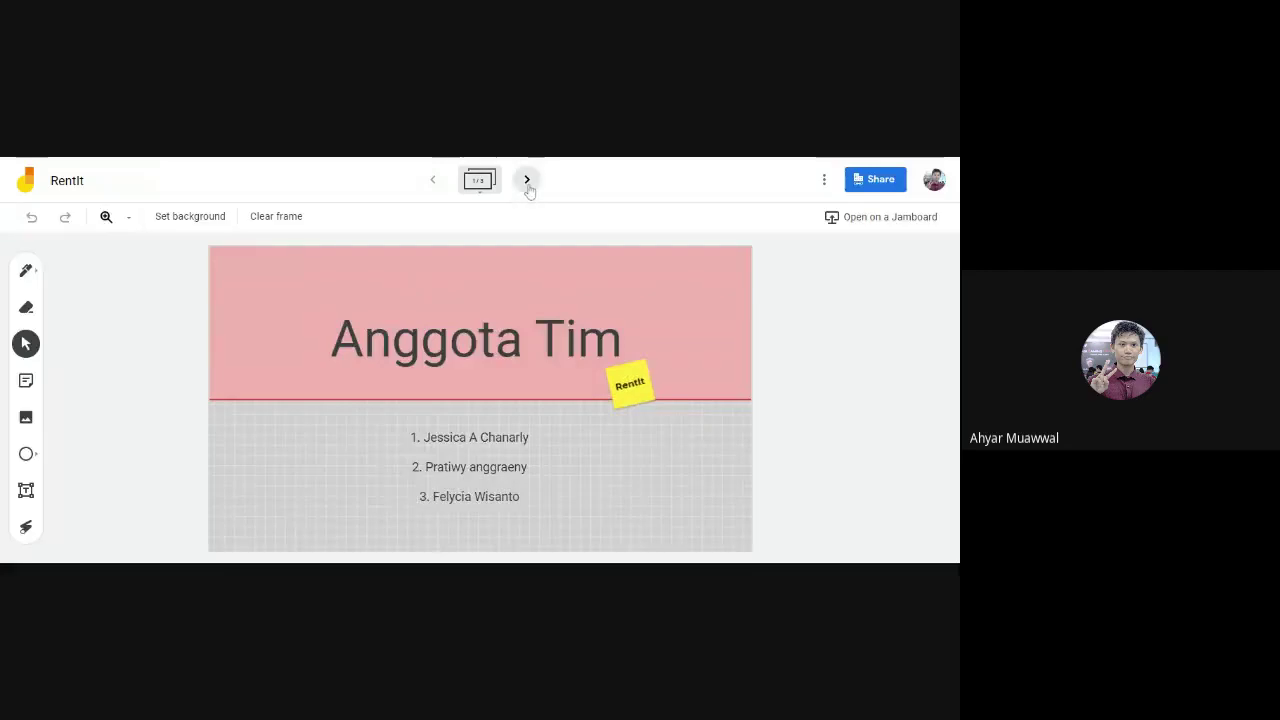
- Check the HMW notes on RentIt's User, Problem and Goals frame and switch to the countdown timer
click(527, 182)
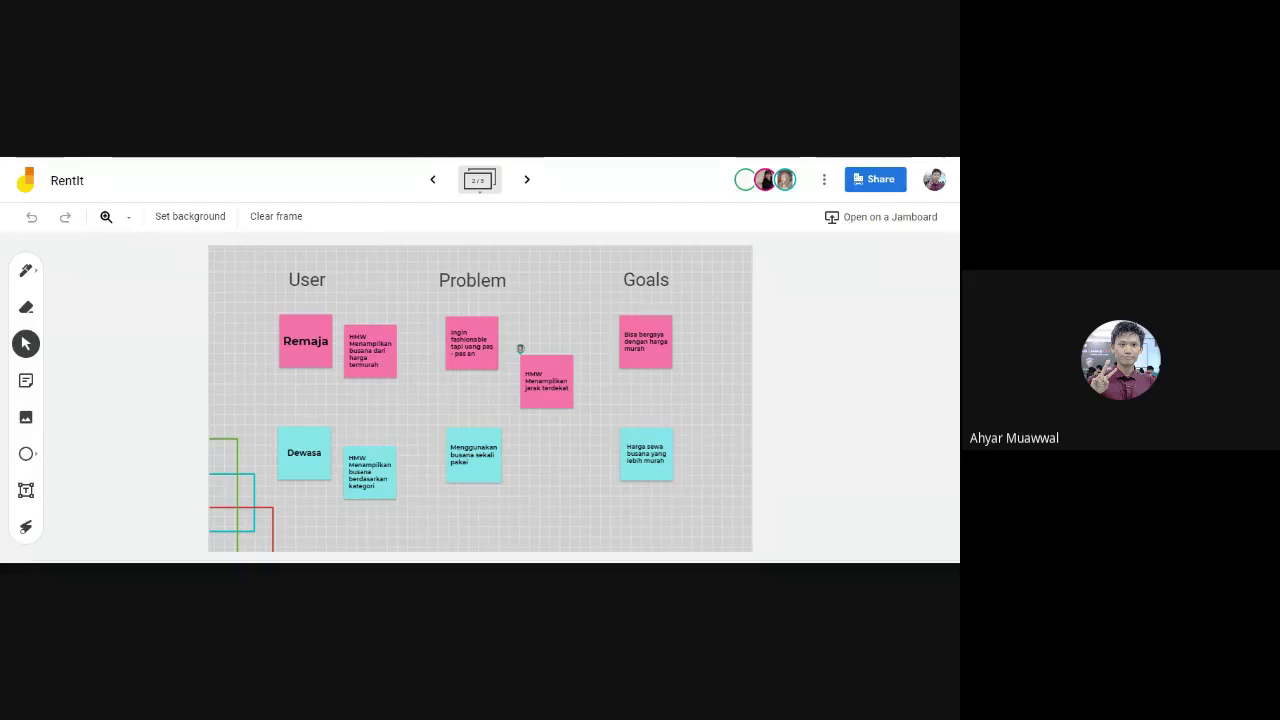
drag(520, 348, 511, 321)
key(alt+Tab)
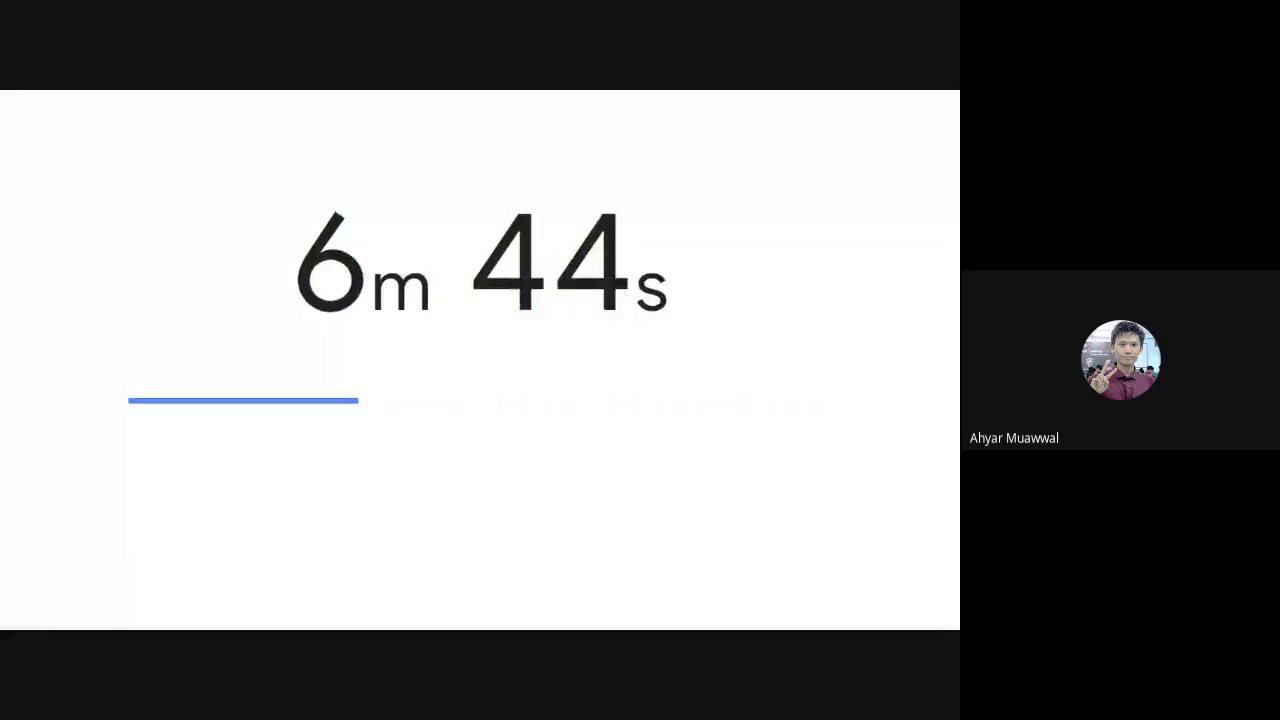
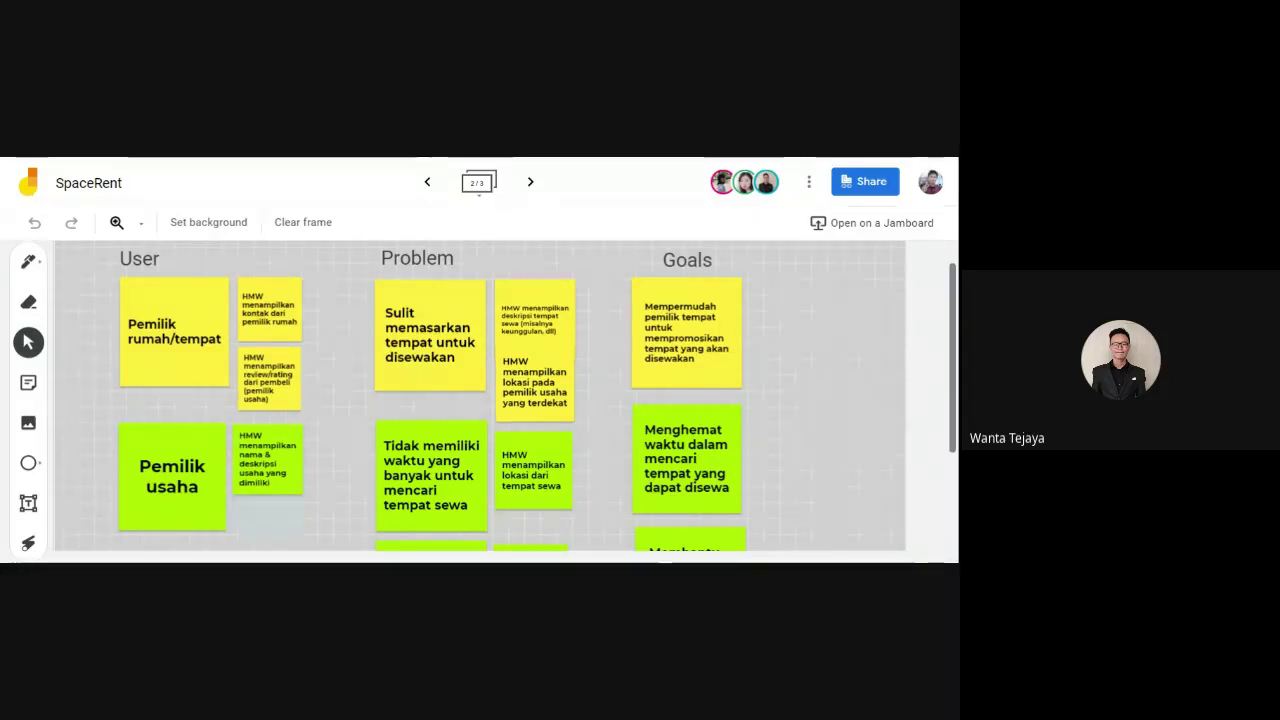
- Review all the User, Problem and Goals notes with their HMW notes on the second frame of the SpaceRent jam
scroll(814, 376, down, 2)
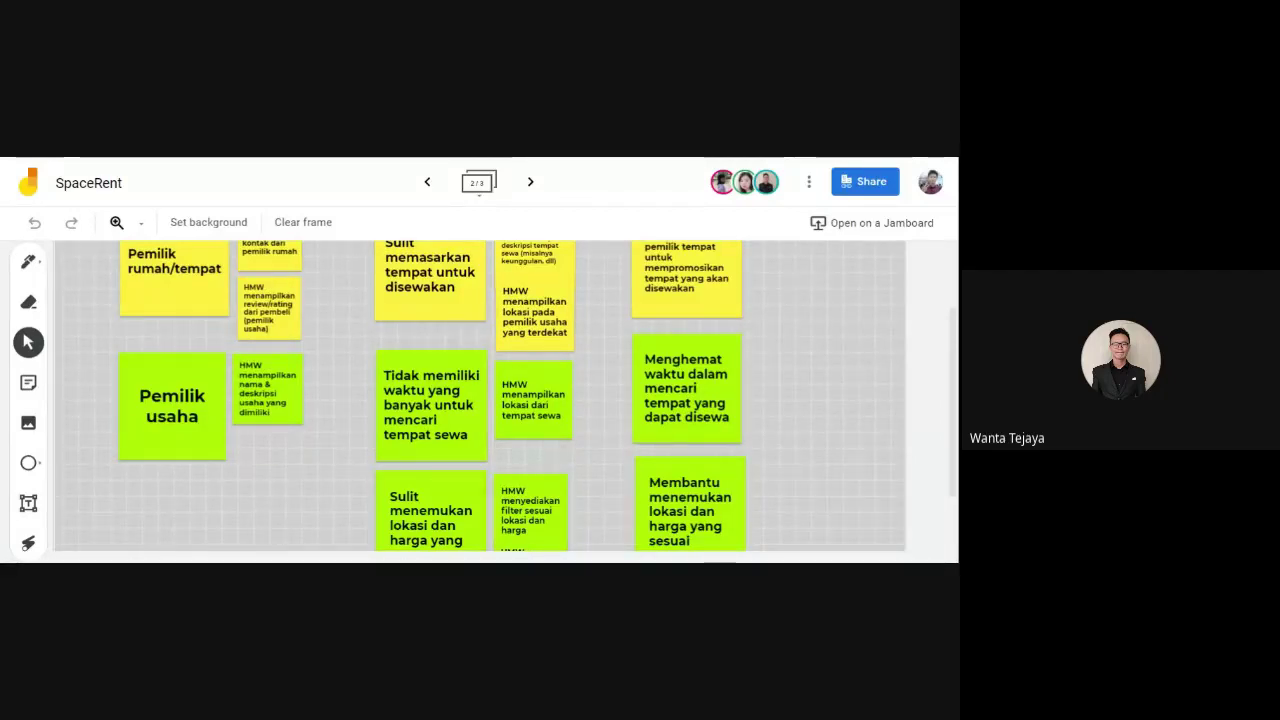
scroll(880, 356, down, 2)
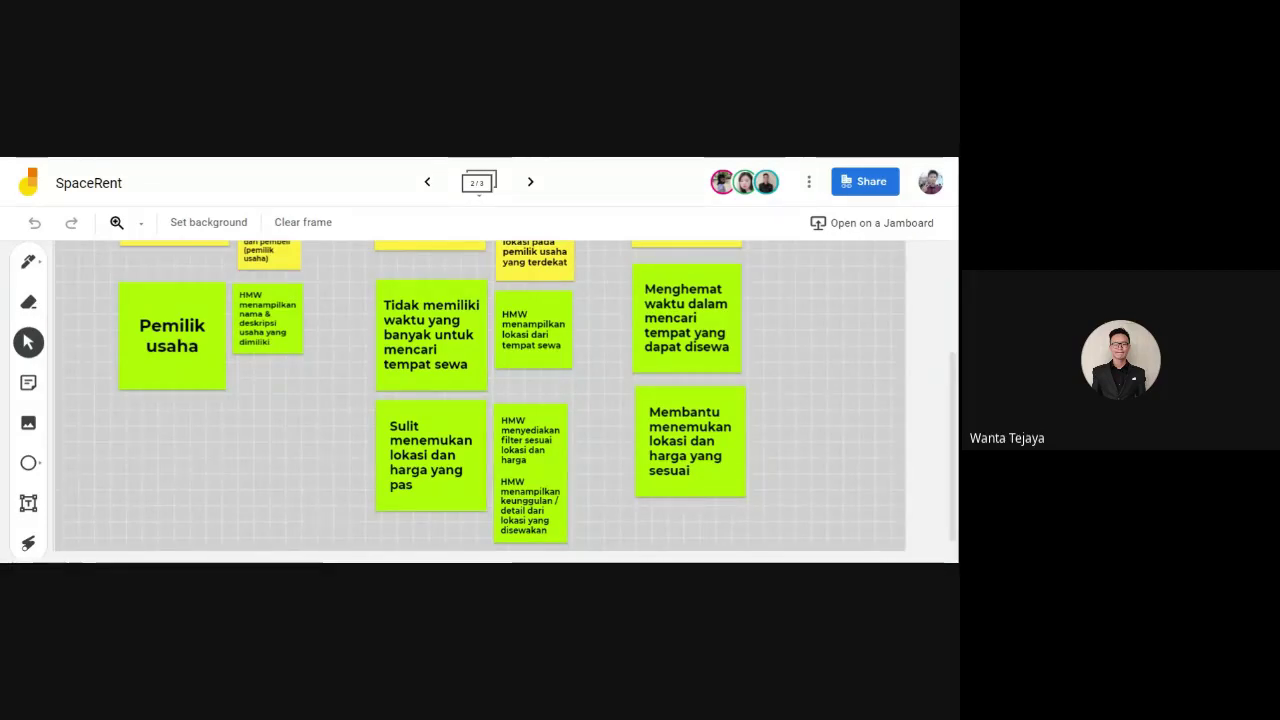
scroll(894, 453, up, 3)
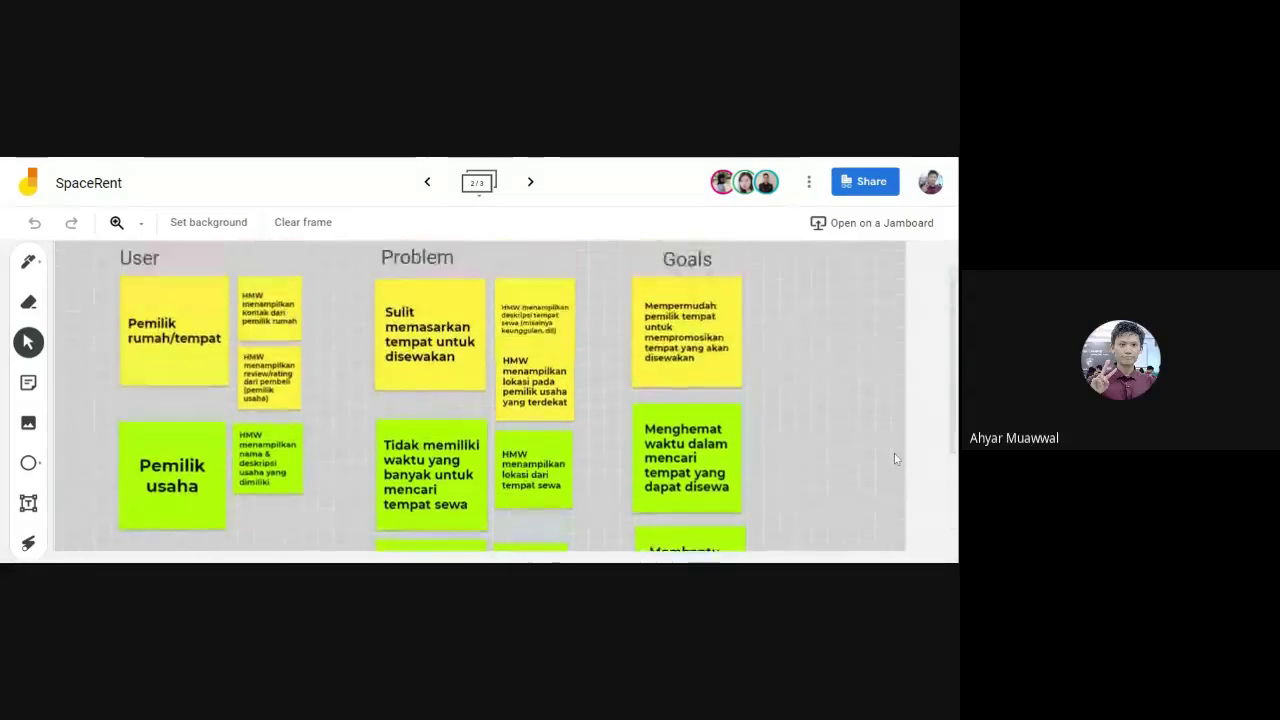
scroll(894, 457, down, 3)
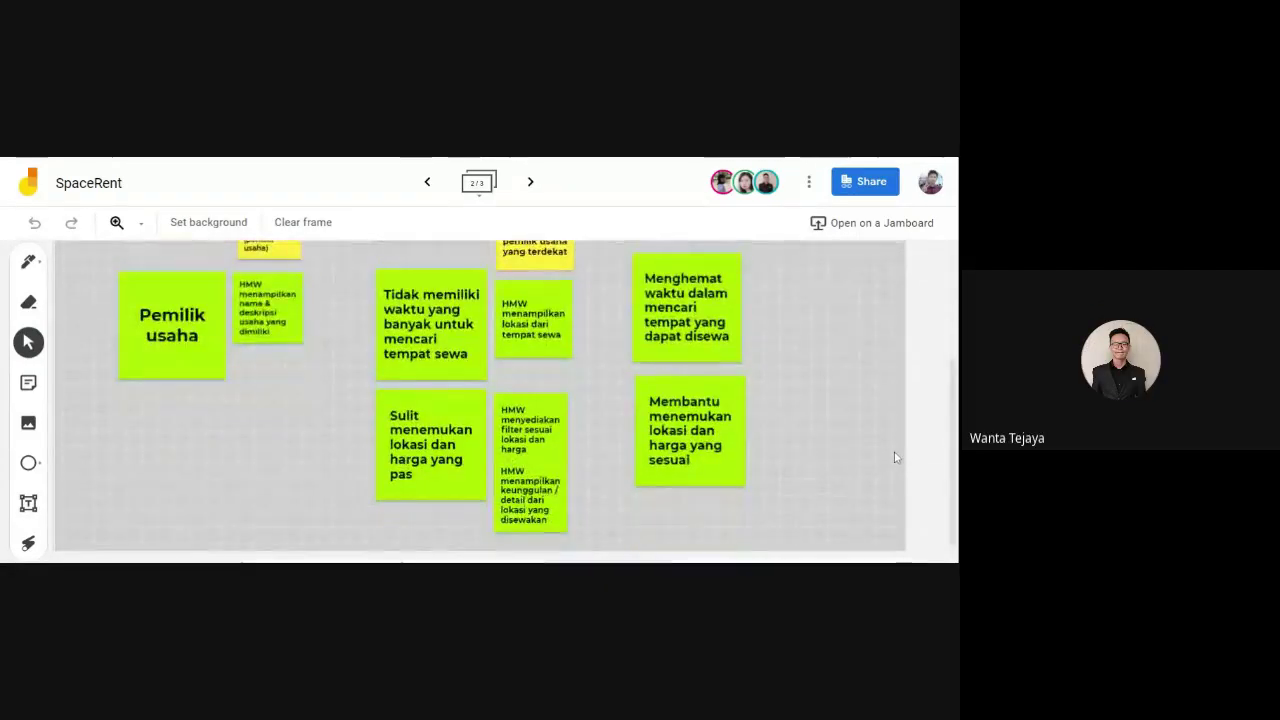
scroll(894, 457, up, 3)
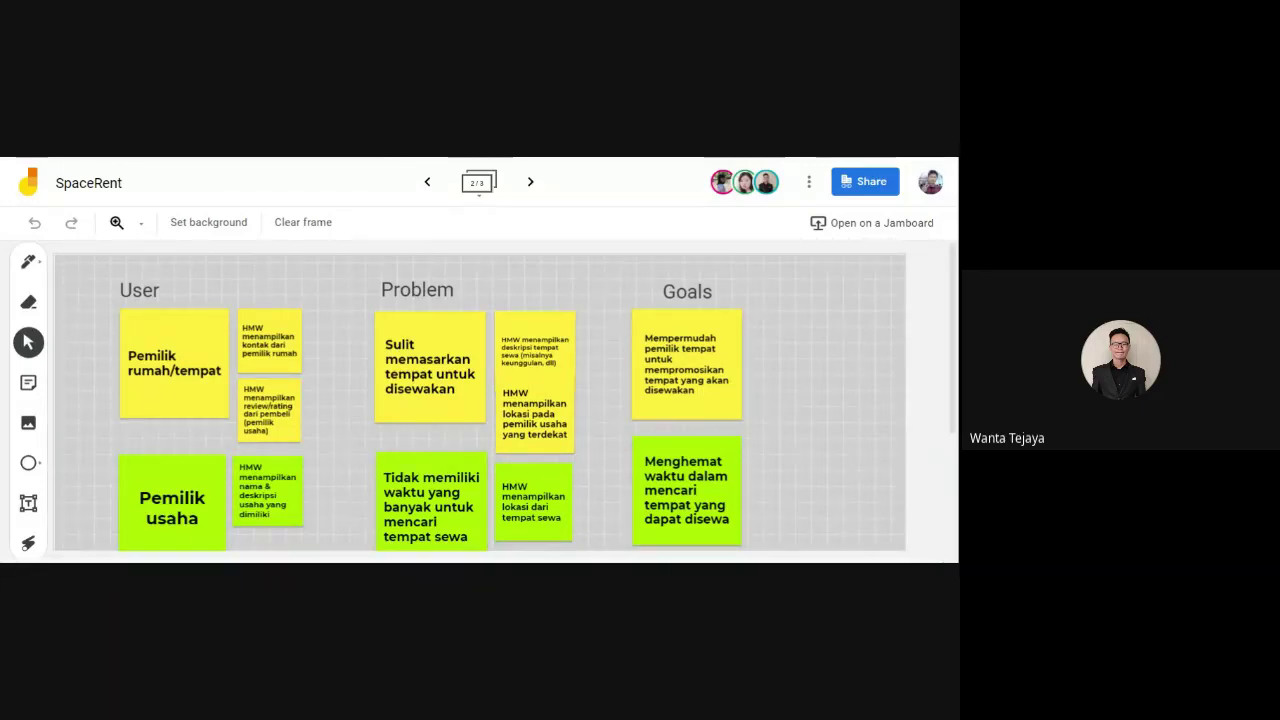
scroll(772, 420, down, 3)
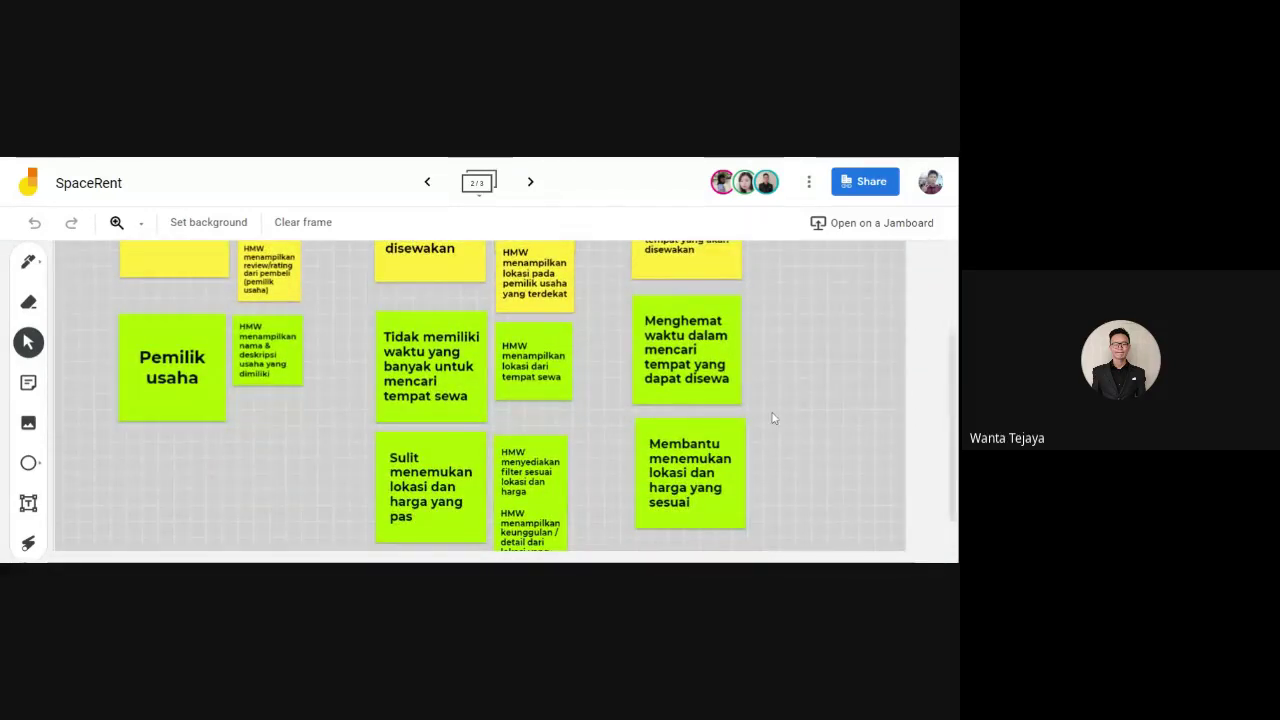
scroll(772, 420, down, 1)
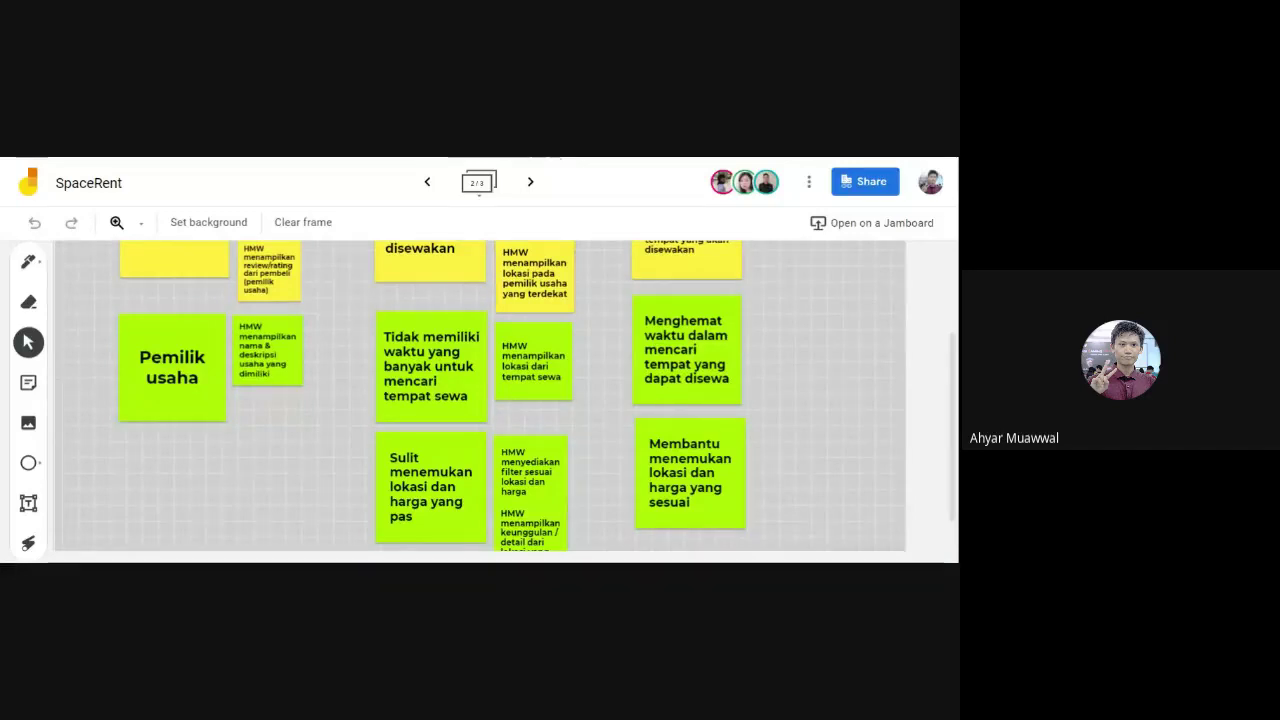
- Switch to Drive, return to the DESAIN SPRINT folder and open the RENTALIN jam from the Newbie Project folder
key(ctrl+Tab)
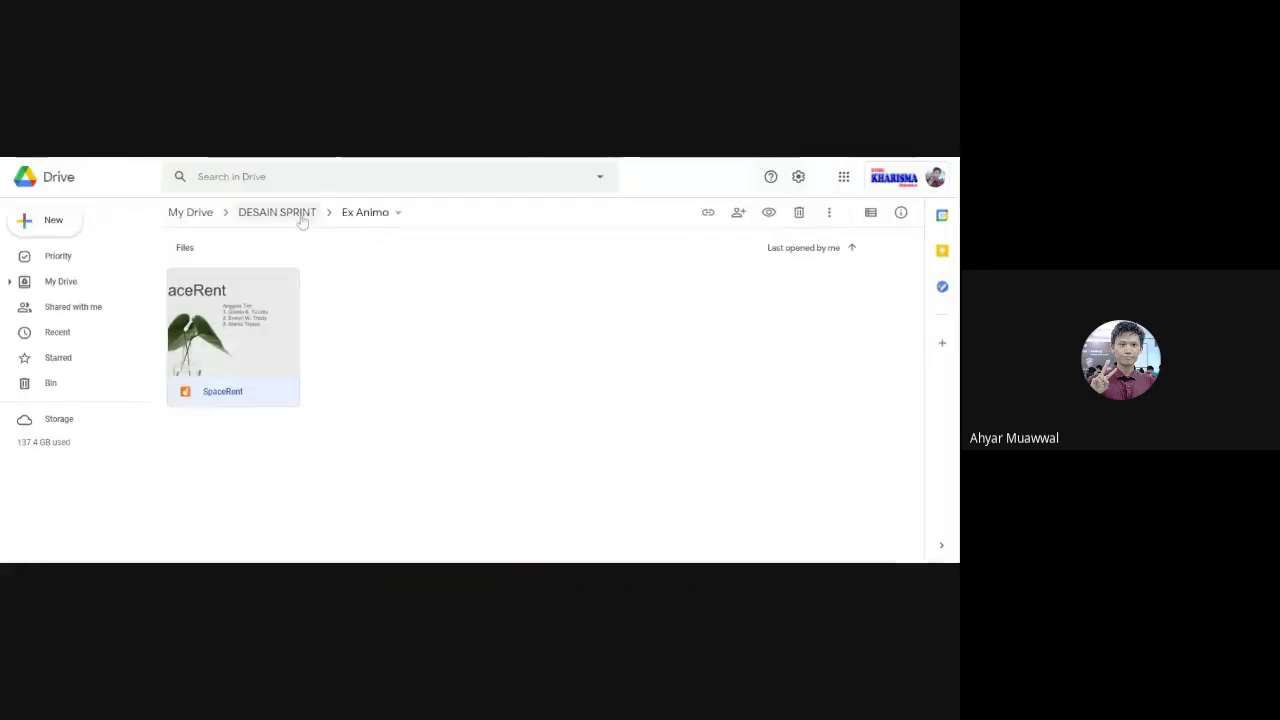
key(alt+Left)
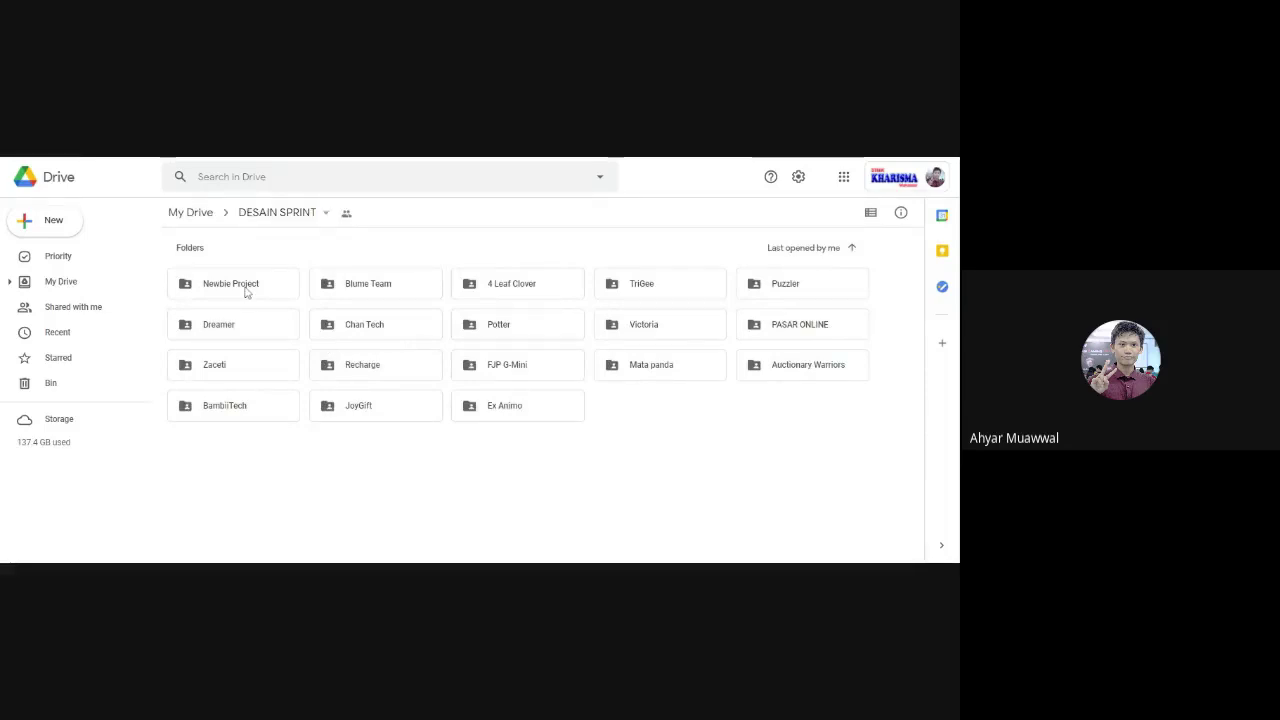
double_click(352, 366)
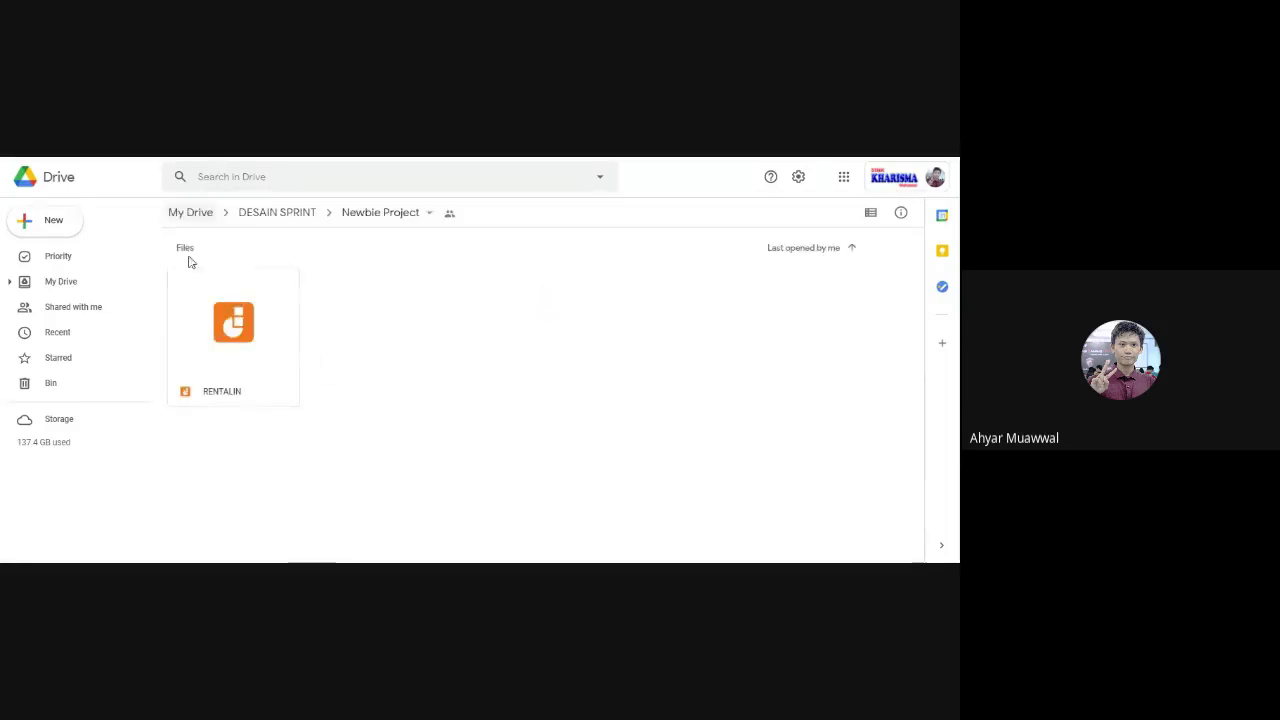
click(228, 338)
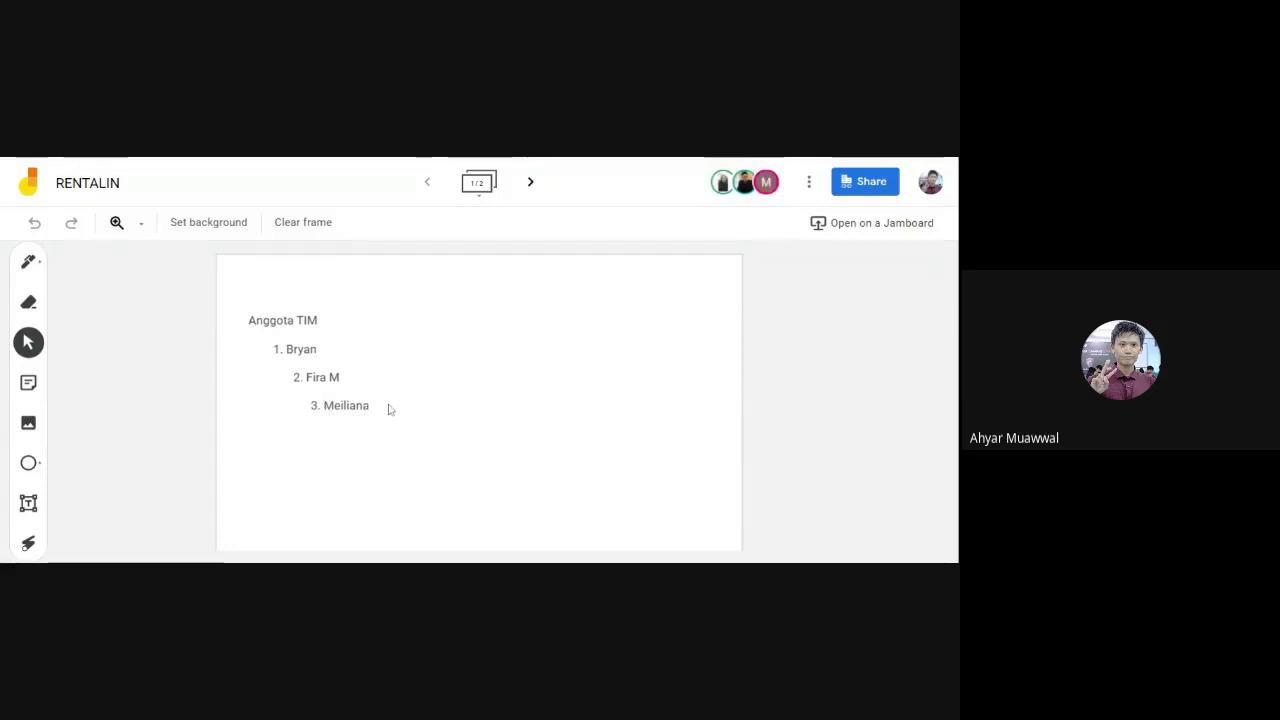
- Zoom in on RENTALIN's second frame and review its User, Problem and Goals rows with their HMW notes
click(530, 182)
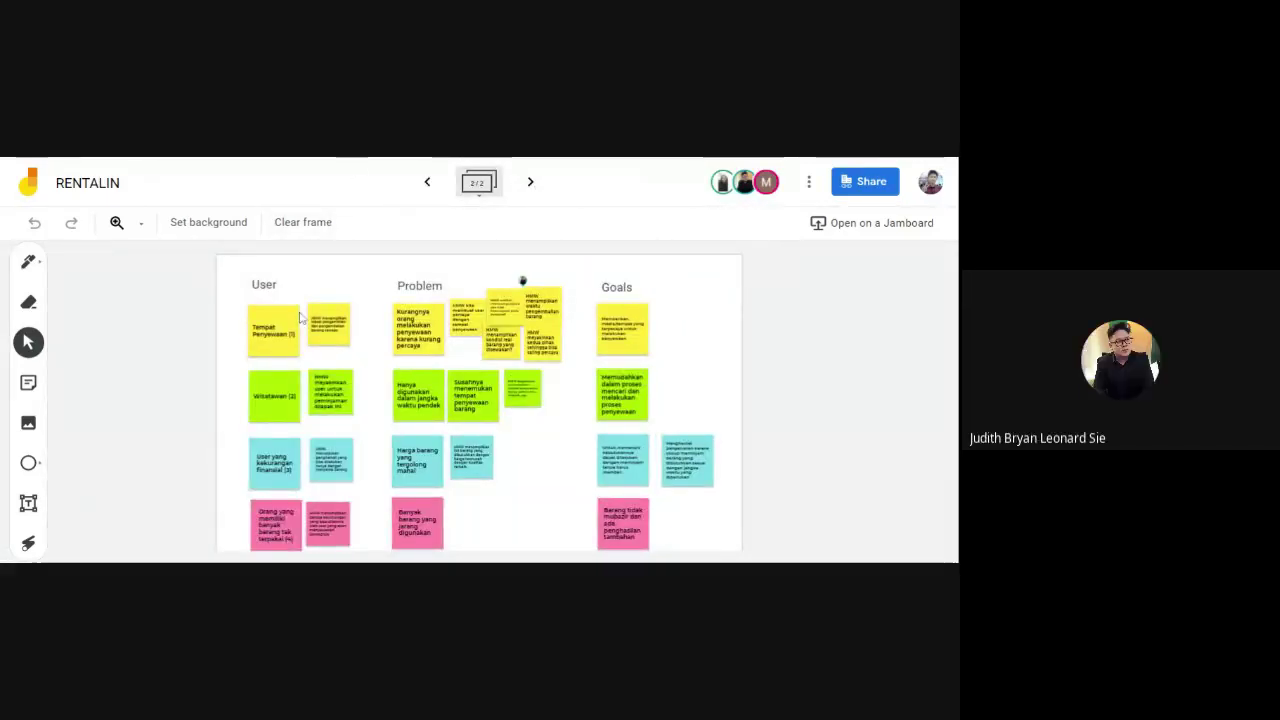
key(ctrl+equal)
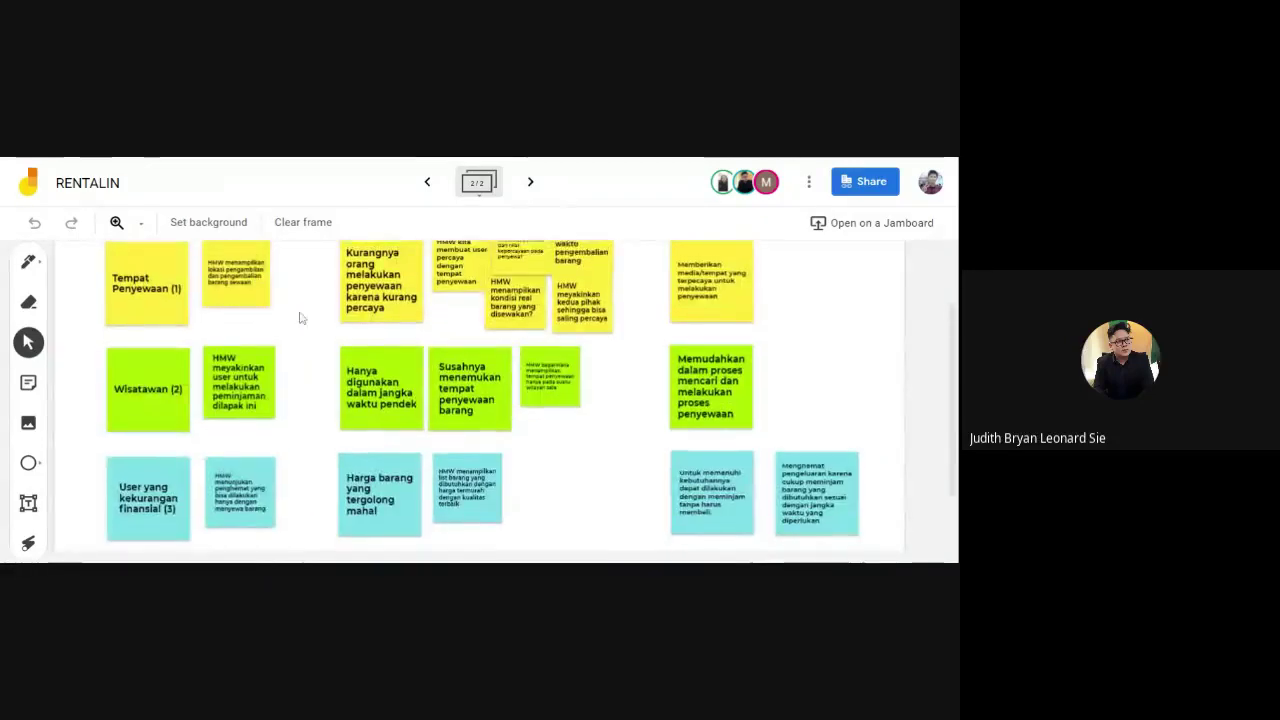
scroll(234, 386, up, 1)
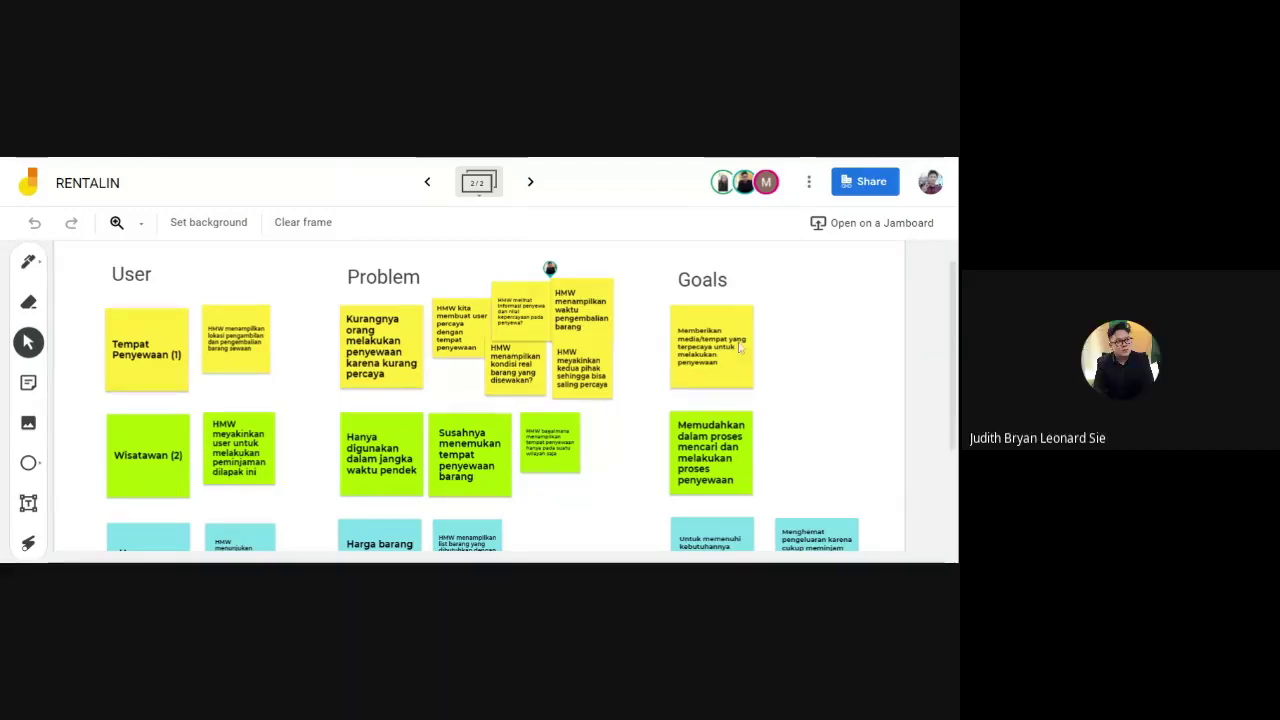
scroll(950, 300, down, 1)
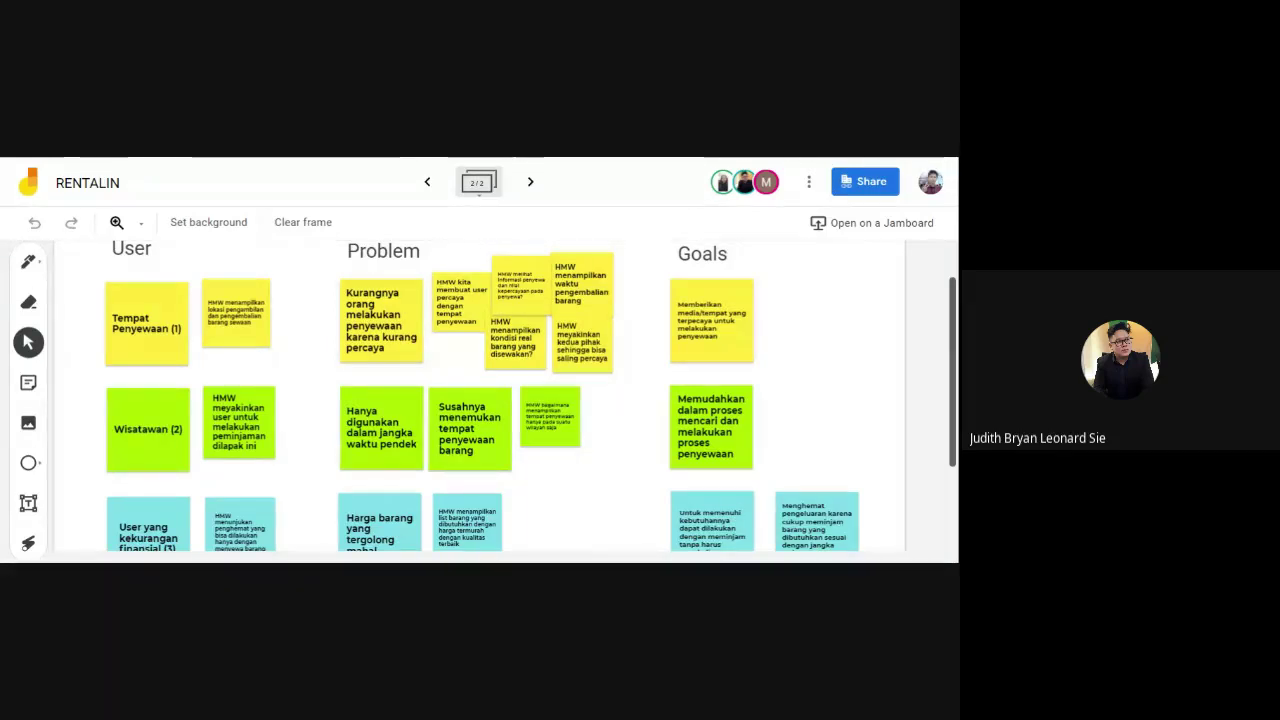
scroll(480, 400, down, 1)
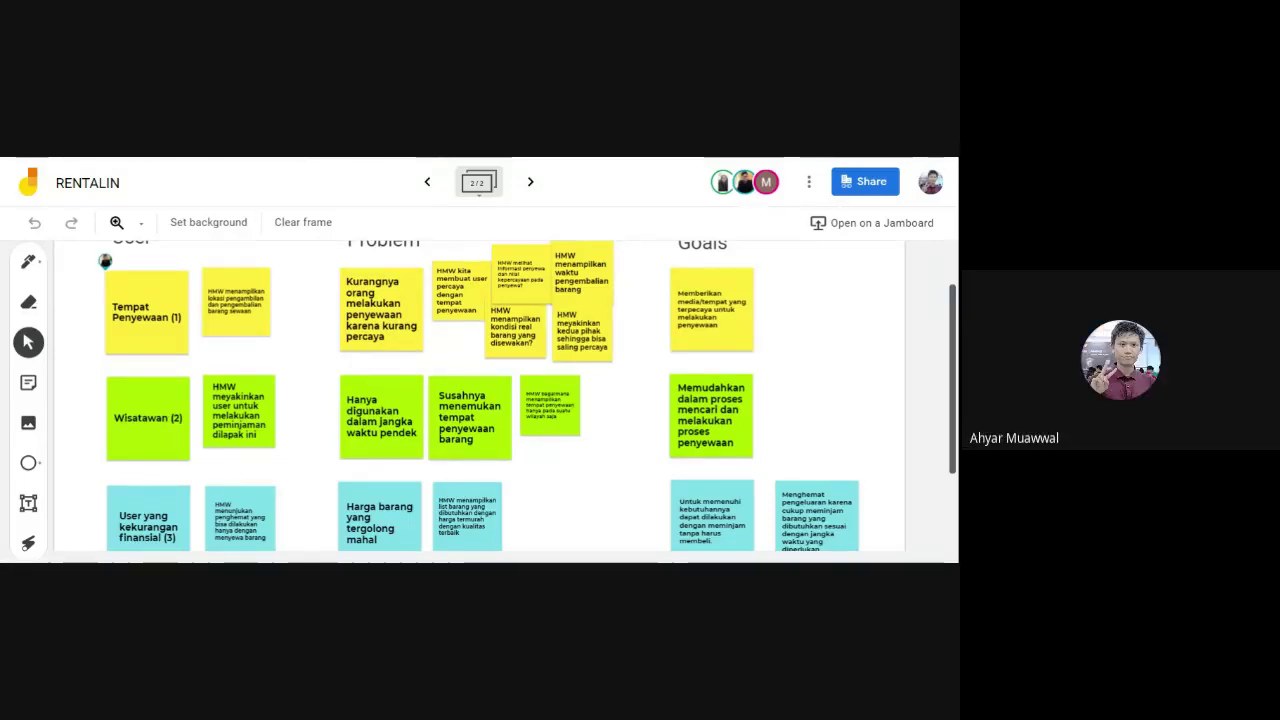
scroll(952, 338, down, 2)
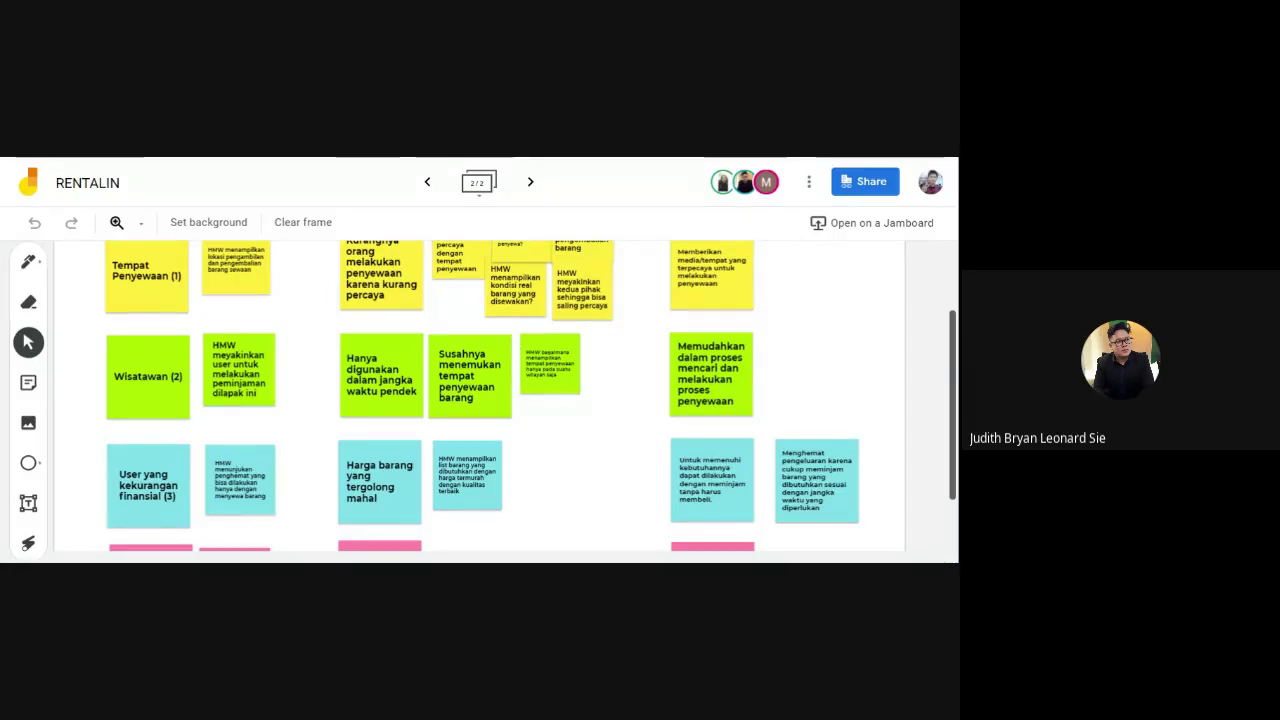
scroll(940, 391, down, 2)
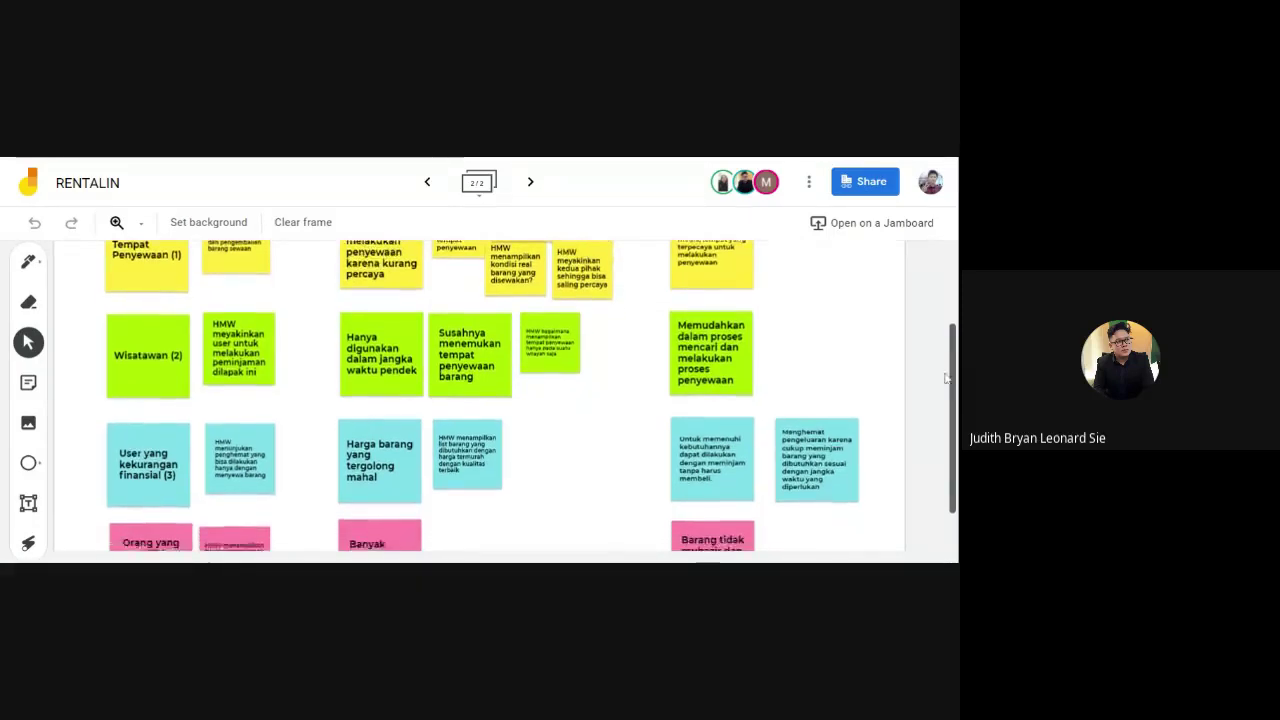
scroll(940, 391, down, 2)
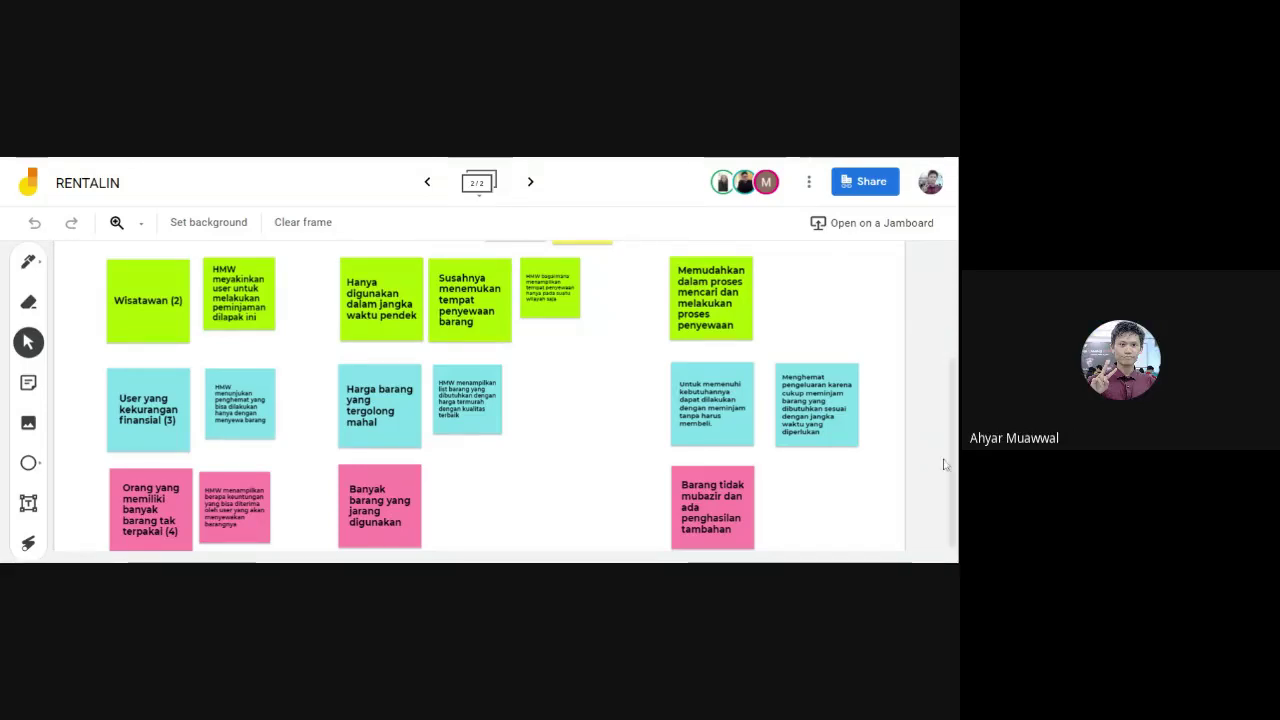
- Review RENTALIN's Tempat Penyewaan and Wisatawan rows again, comparing their User and Problem HMW notes with the Goals notes
scroll(942, 464, up, 1)
scroll(942, 464, up, 2)
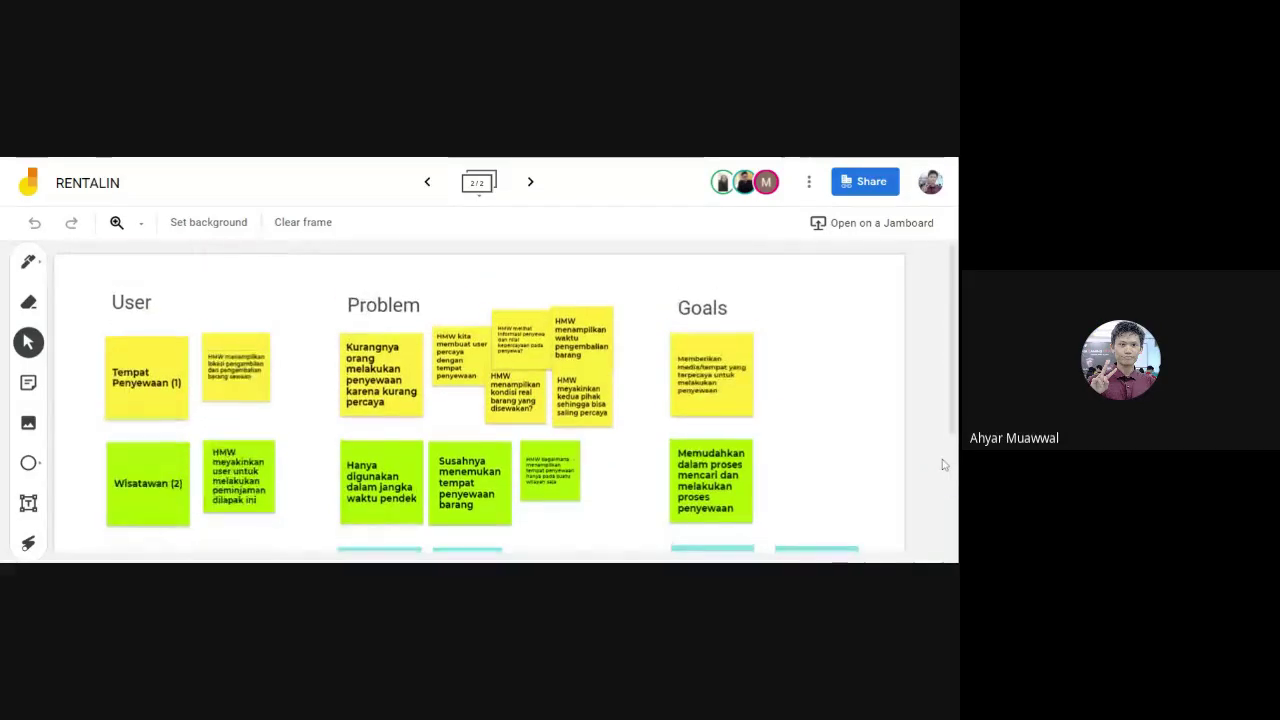
scroll(955, 380, down, 1)
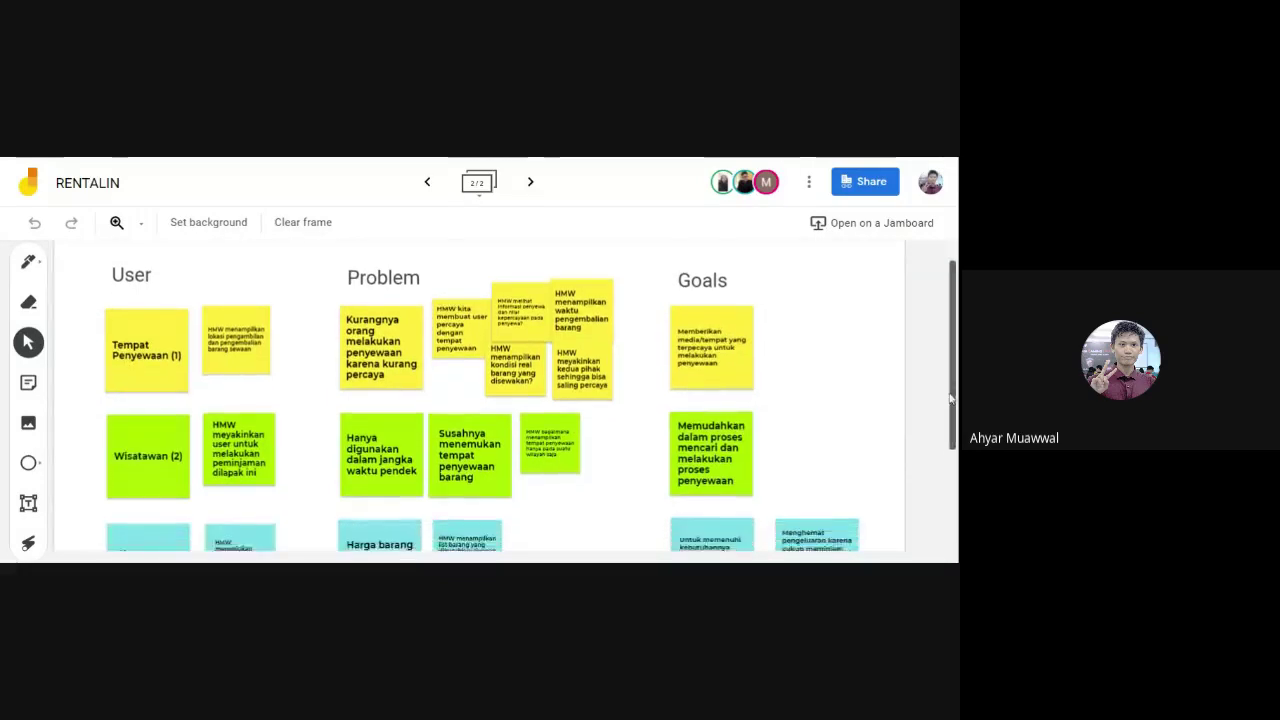
scroll(955, 380, up, 1)
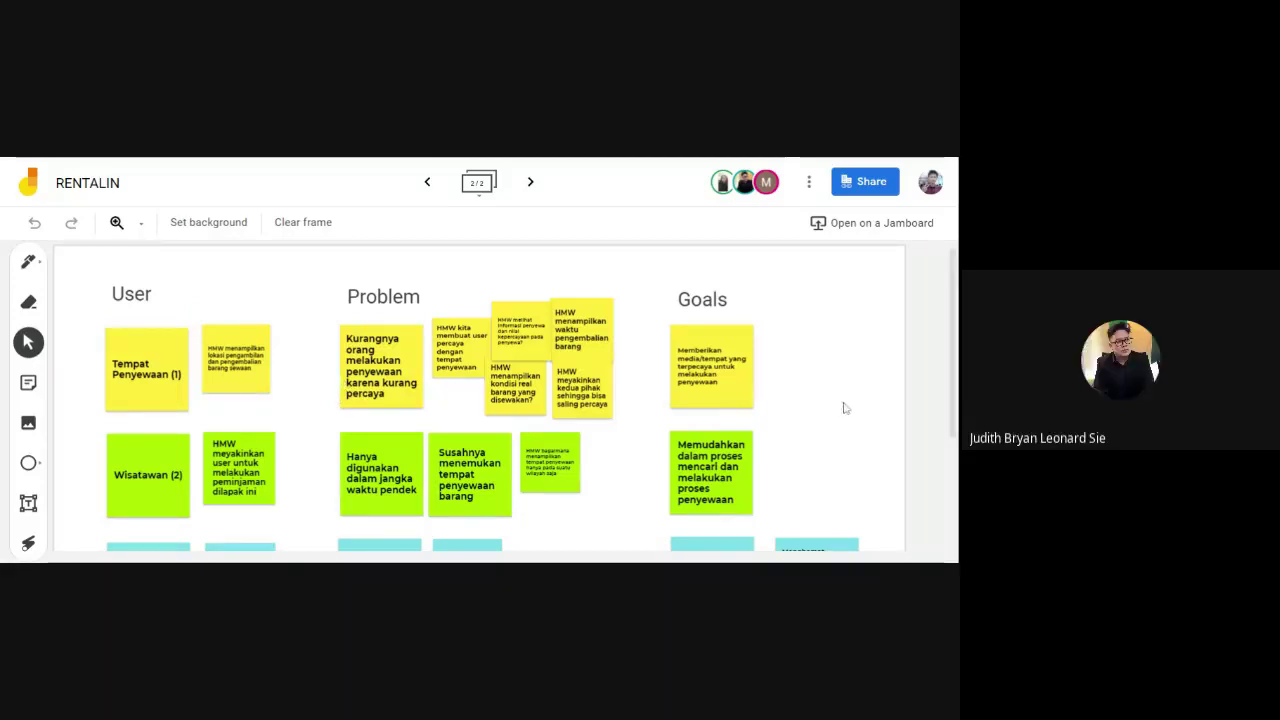
scroll(953, 338, down, 1)
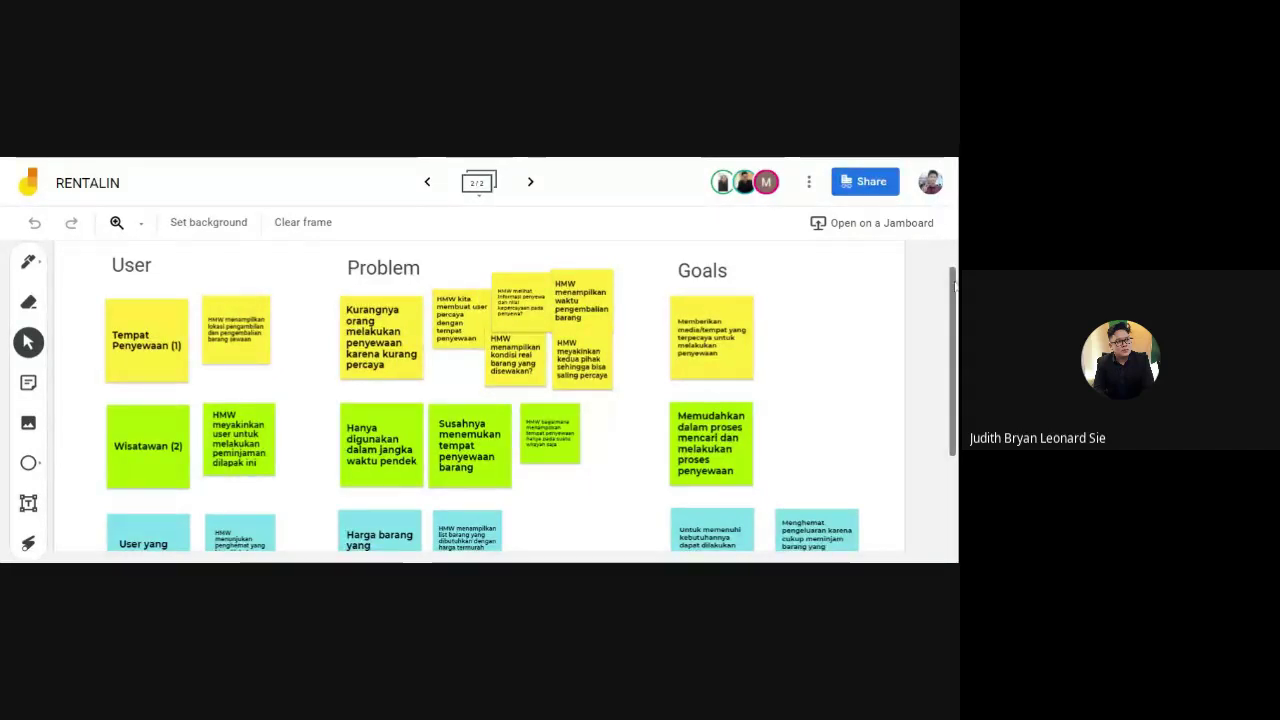
scroll(954, 290, down, 1)
drag(954, 290, 952, 310)
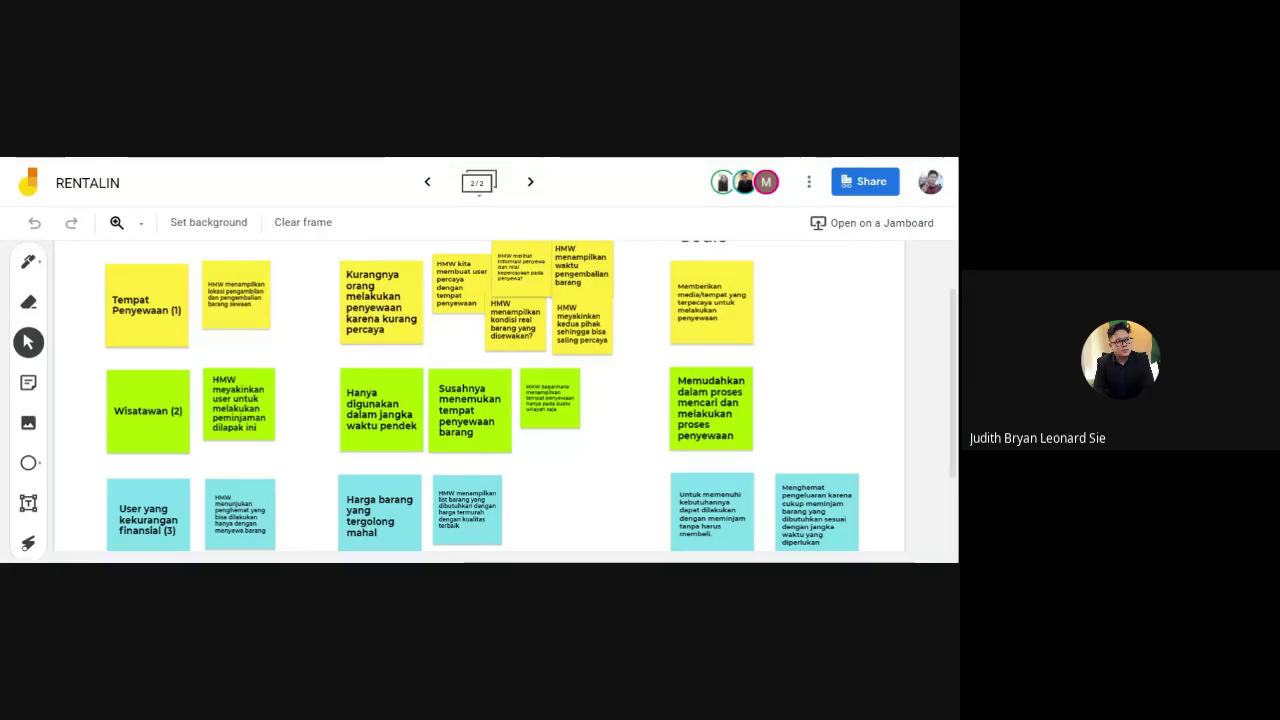
scroll(490, 344, down, 3)
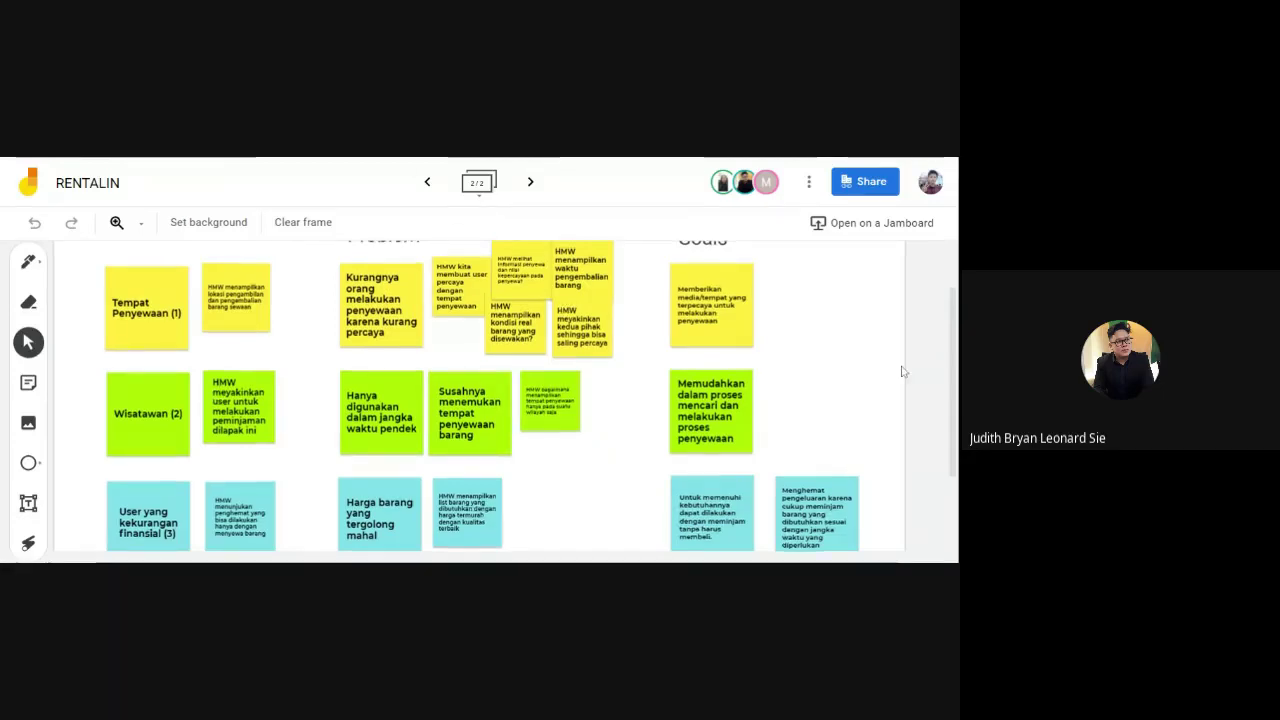
scroll(905, 370, up, 2)
scroll(920, 345, down, 1)
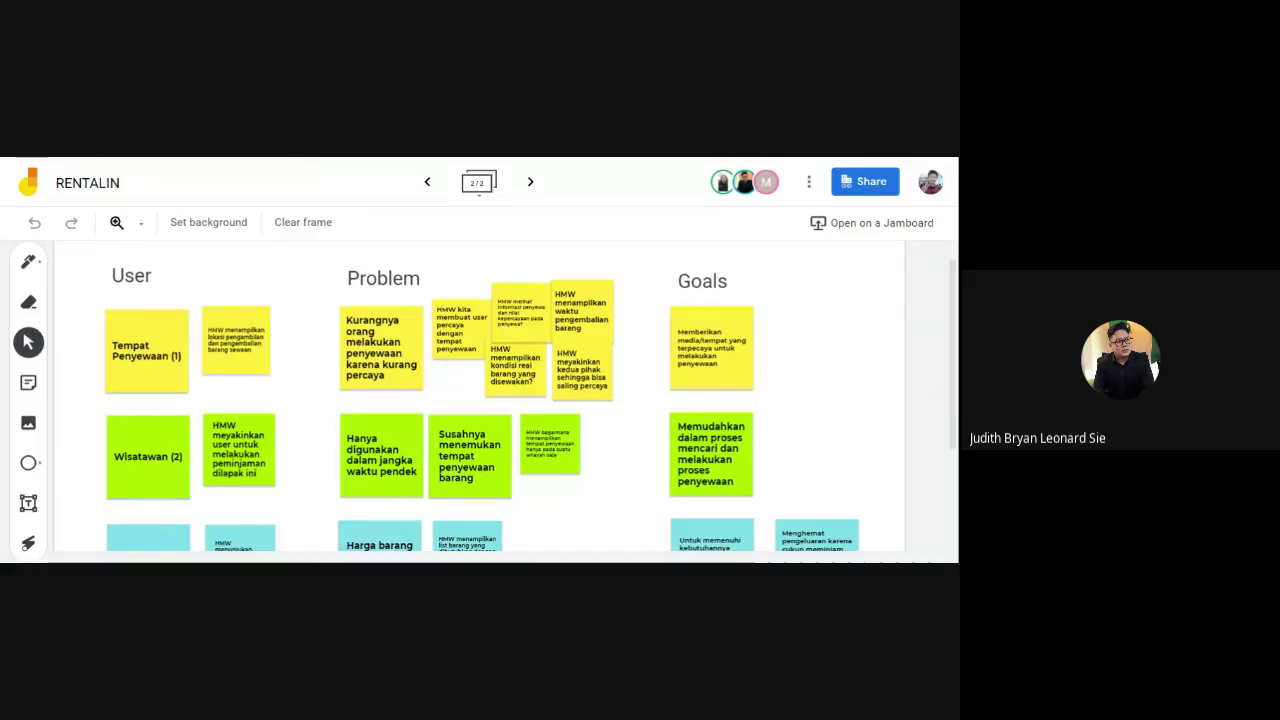
click(736, 358)
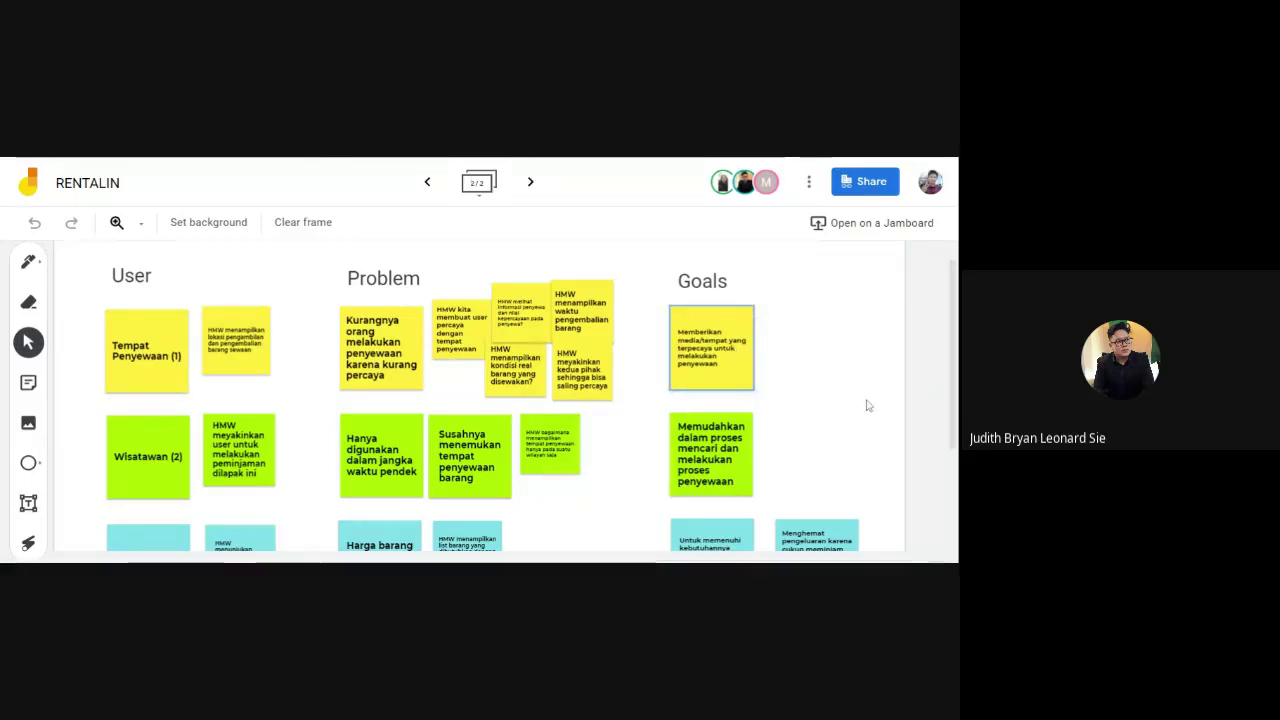
- Examine RENTALIN's remaining rows down to the pink Orang yang memiliki banyak barang tak terpakai row and its Goals note
drag(952, 360, 943, 405)
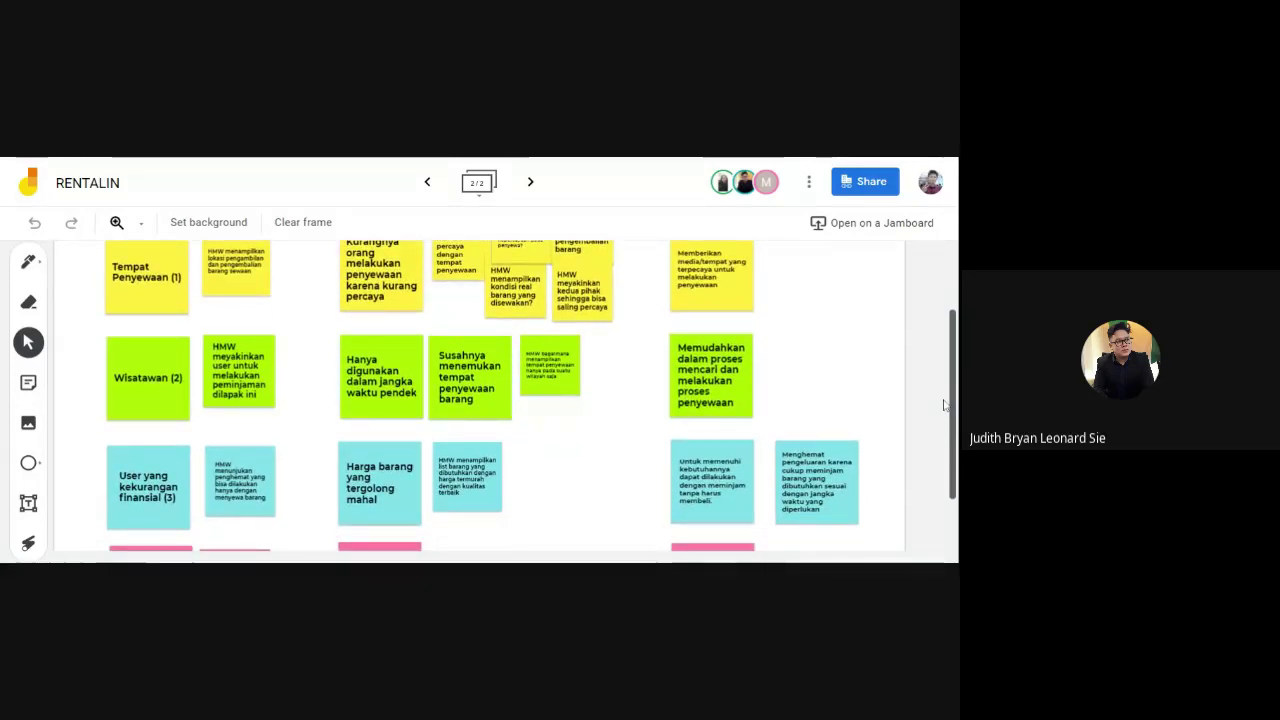
scroll(946, 384, up, 2)
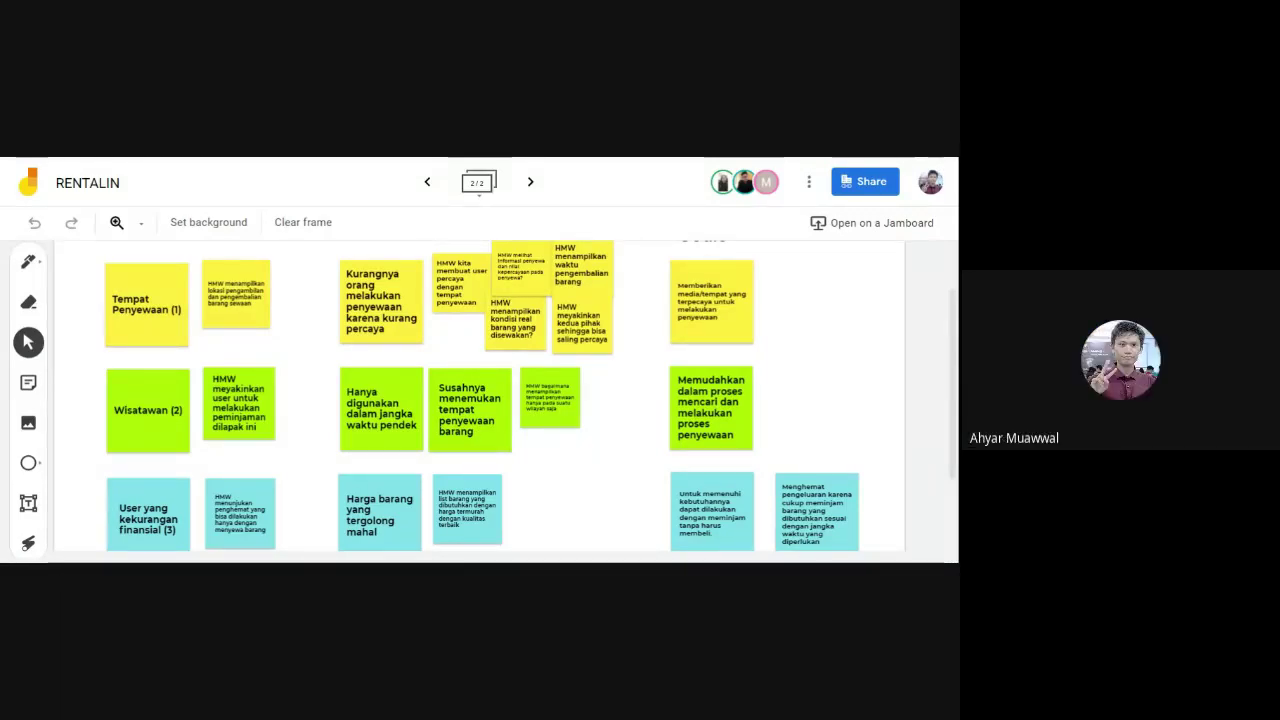
scroll(951, 347, down, 1)
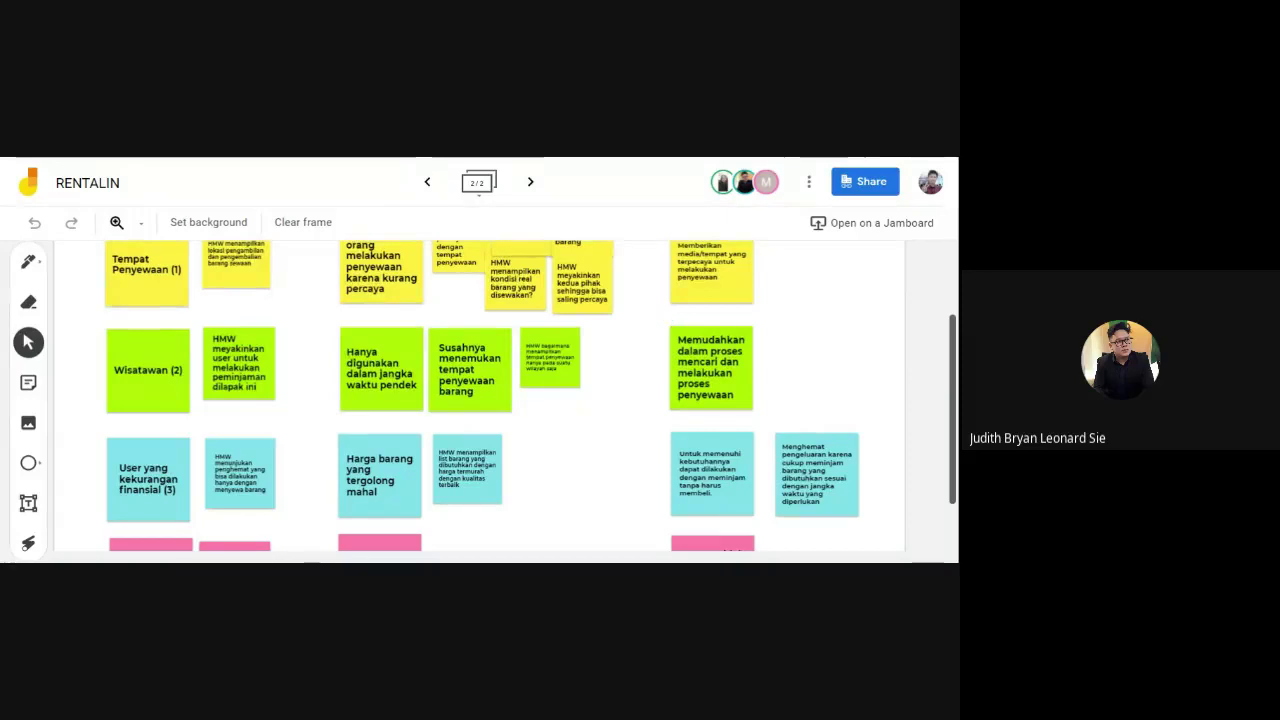
scroll(669, 318, down, 1)
scroll(480, 395, down, 1)
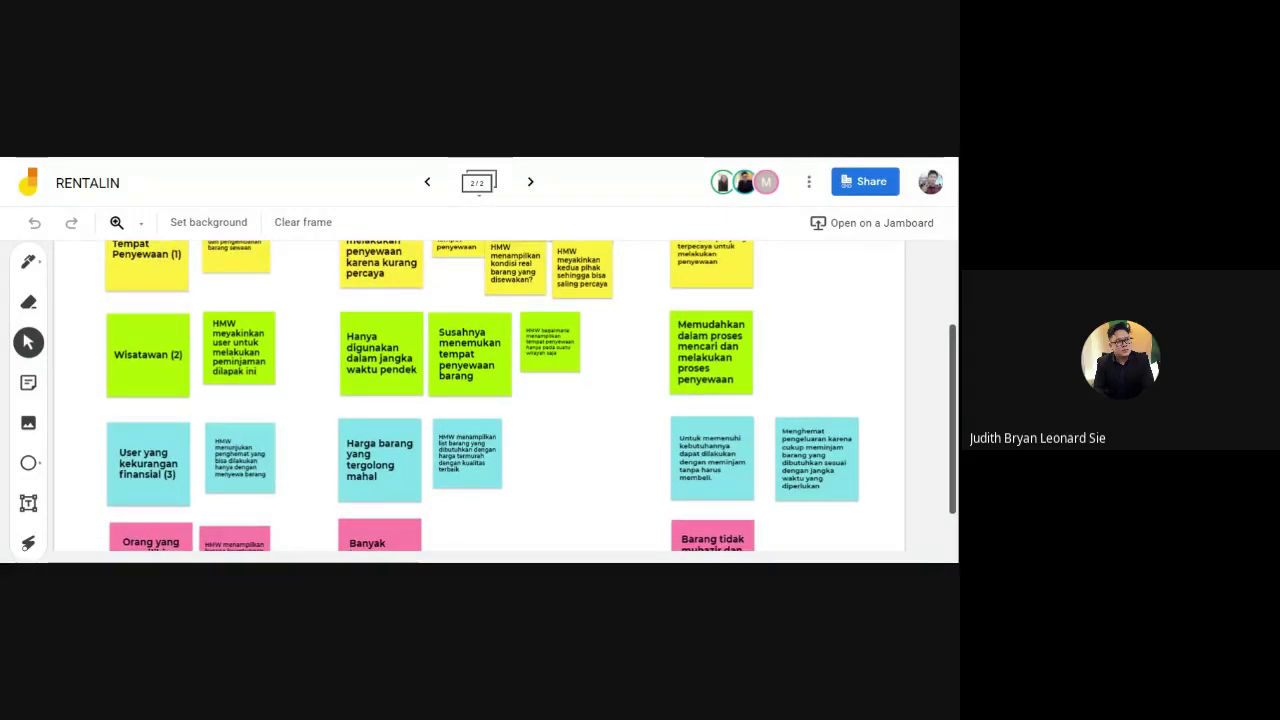
scroll(480, 395, down, 1)
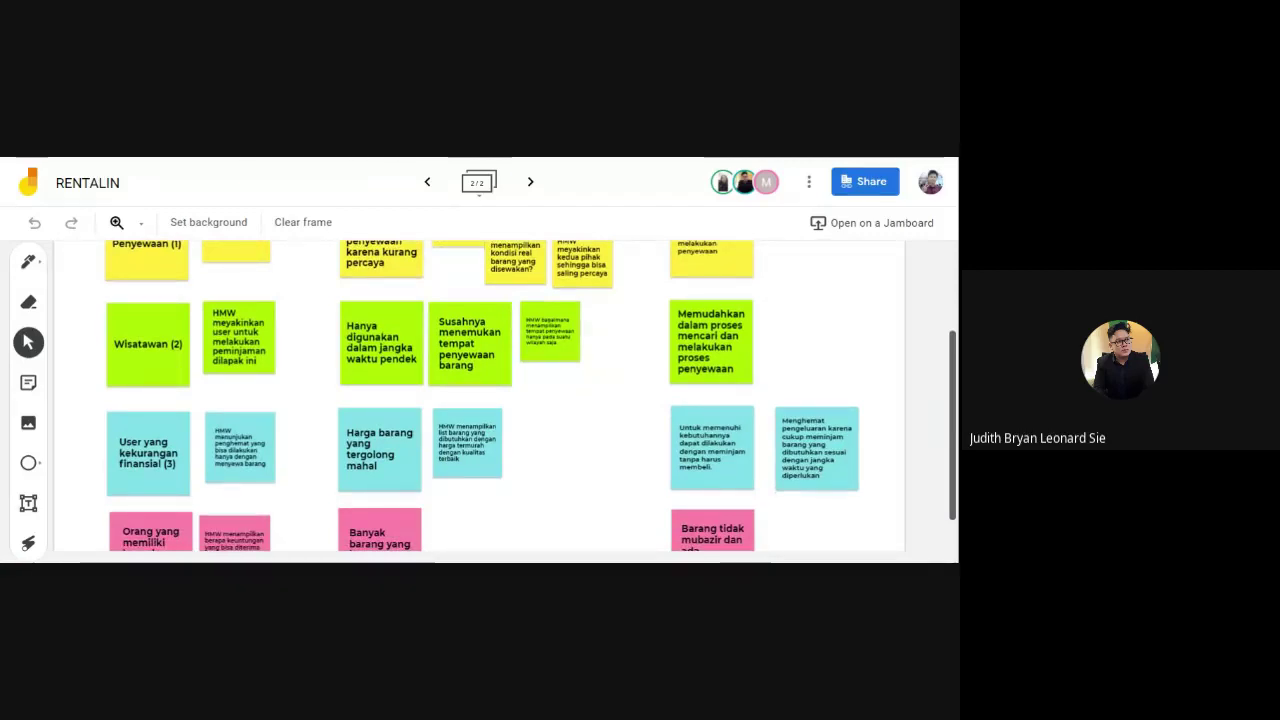
scroll(952, 393, down, 3)
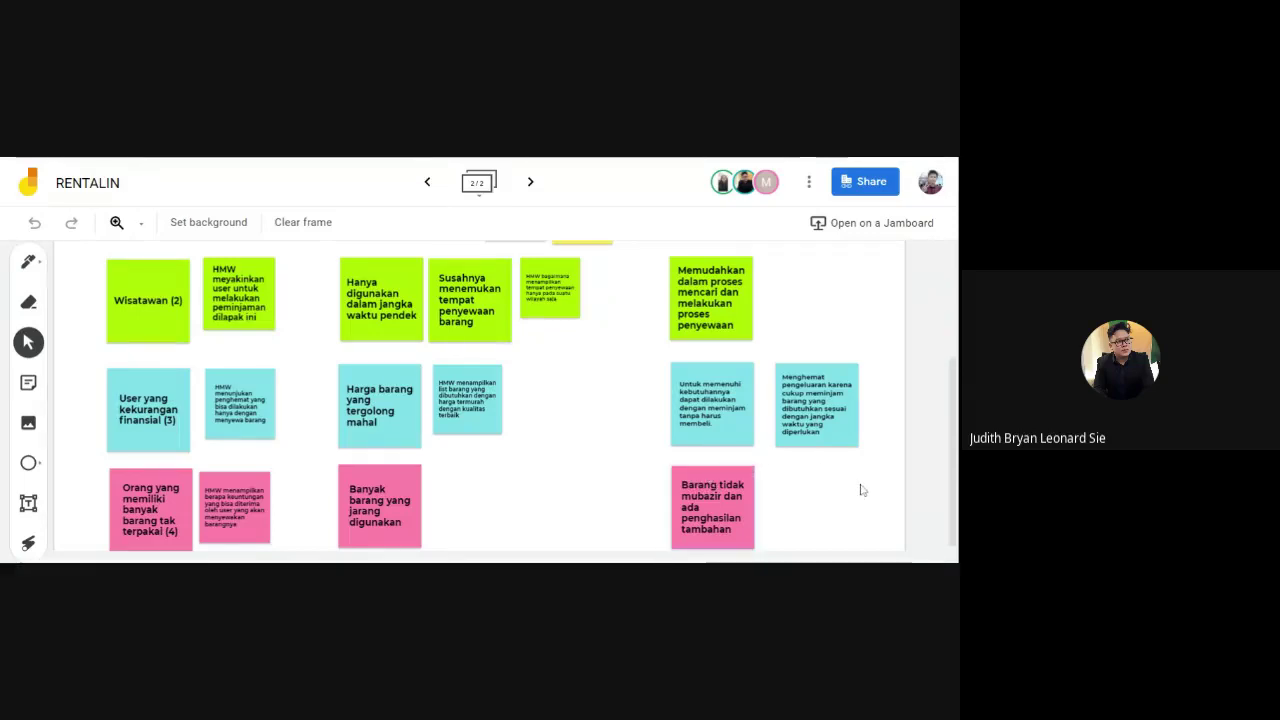
click(729, 507)
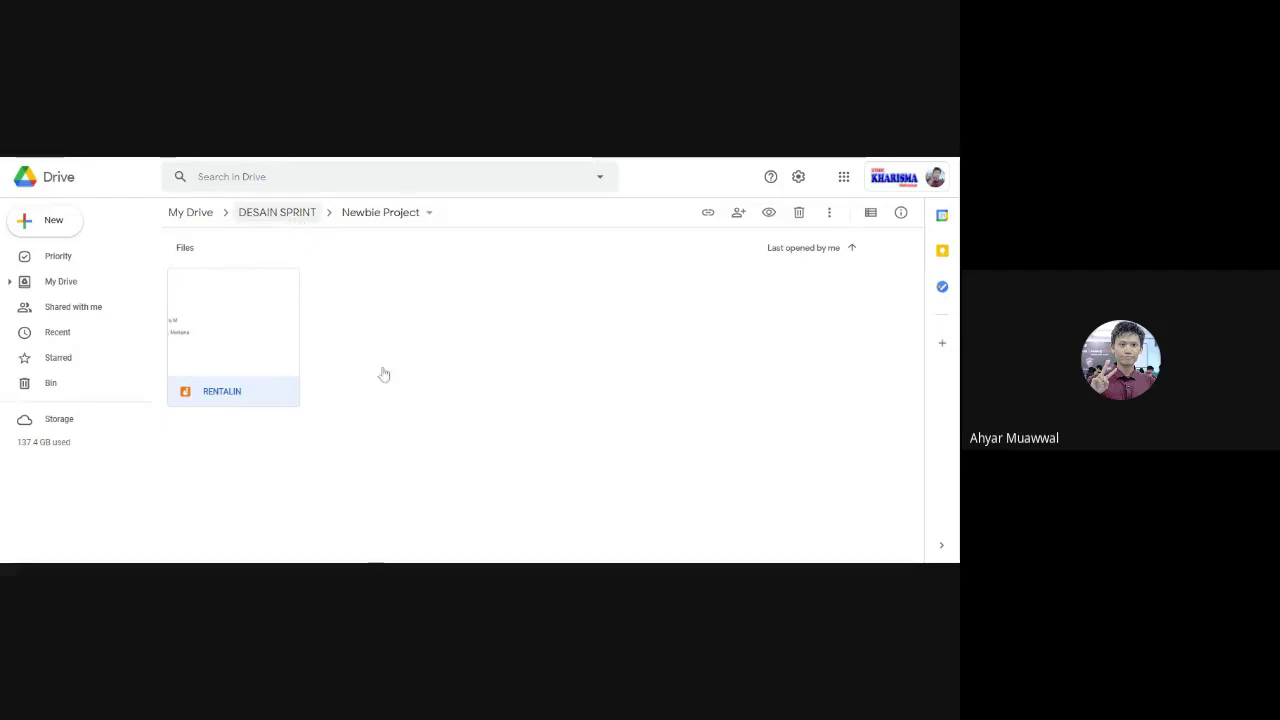
- Return to the DESAIN SPRINT folder in Drive and open the Ladder jam from the Blume Team folder
key(alt+Left)
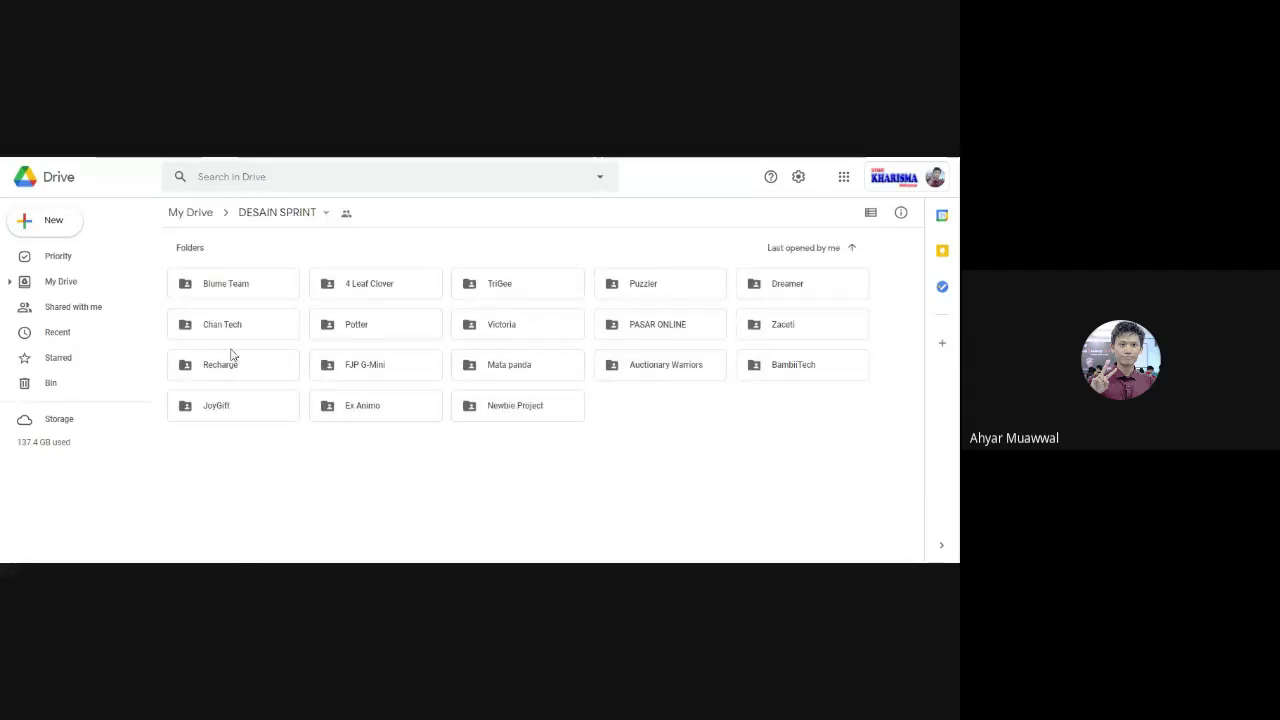
double_click(272, 293)
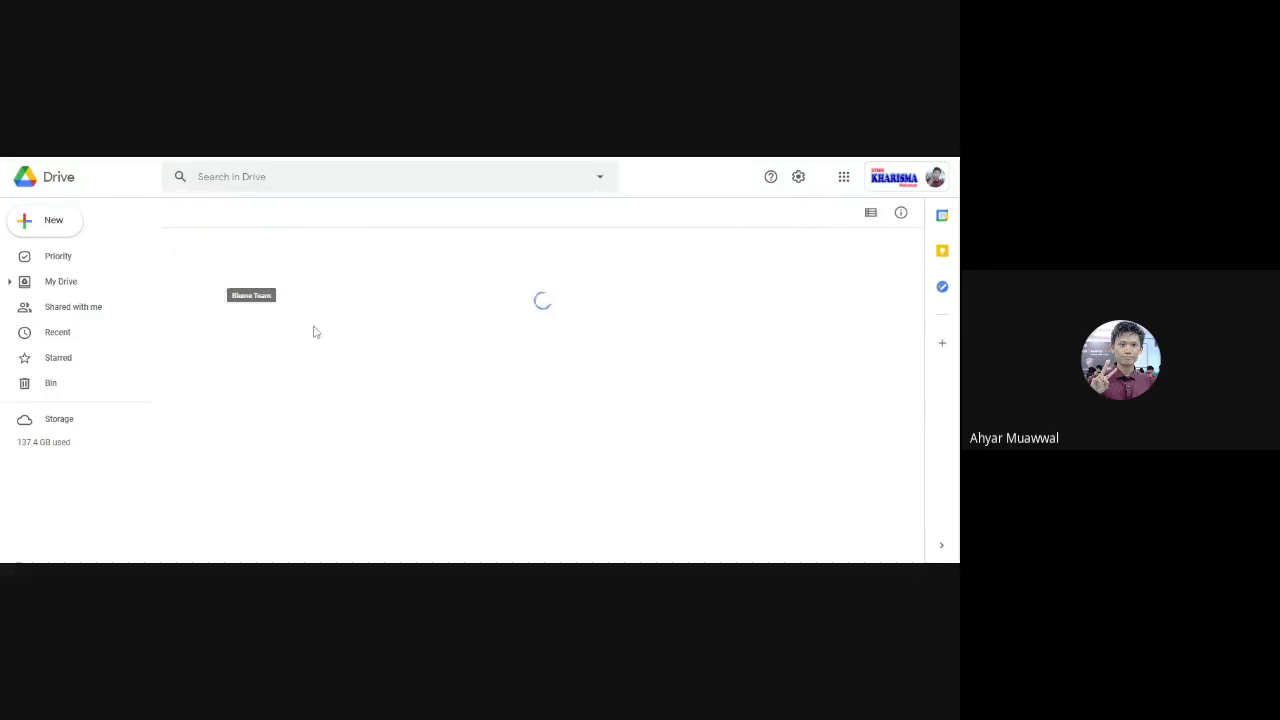
click(260, 350)
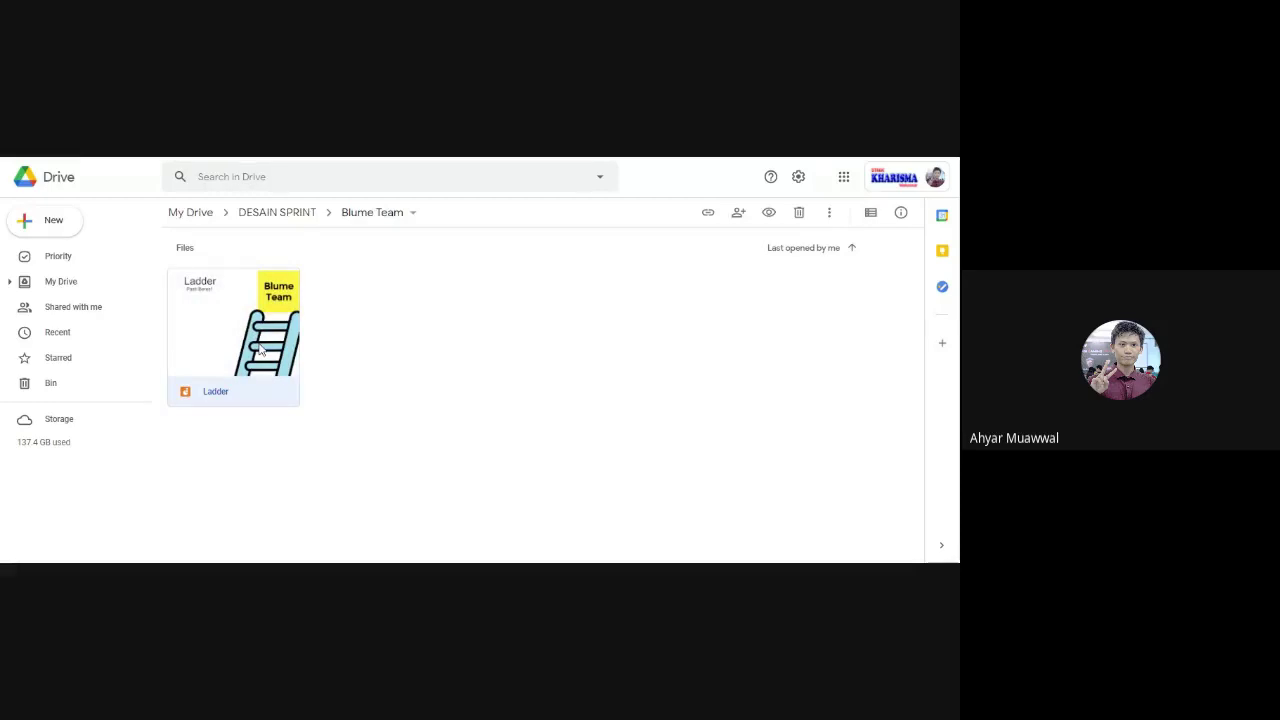
double_click(260, 348)
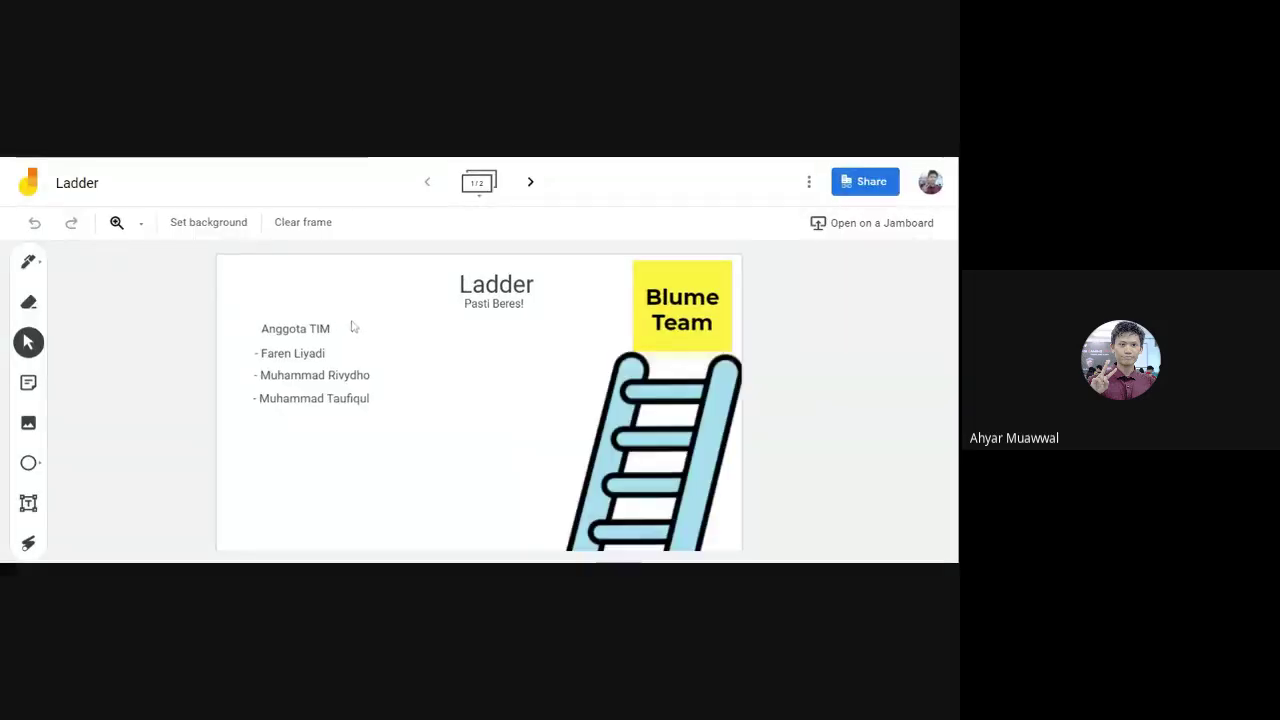
- Go to Ladder's second frame, enlarge it and review the User, Problem and Goals notes with their HMW notes
click(531, 182)
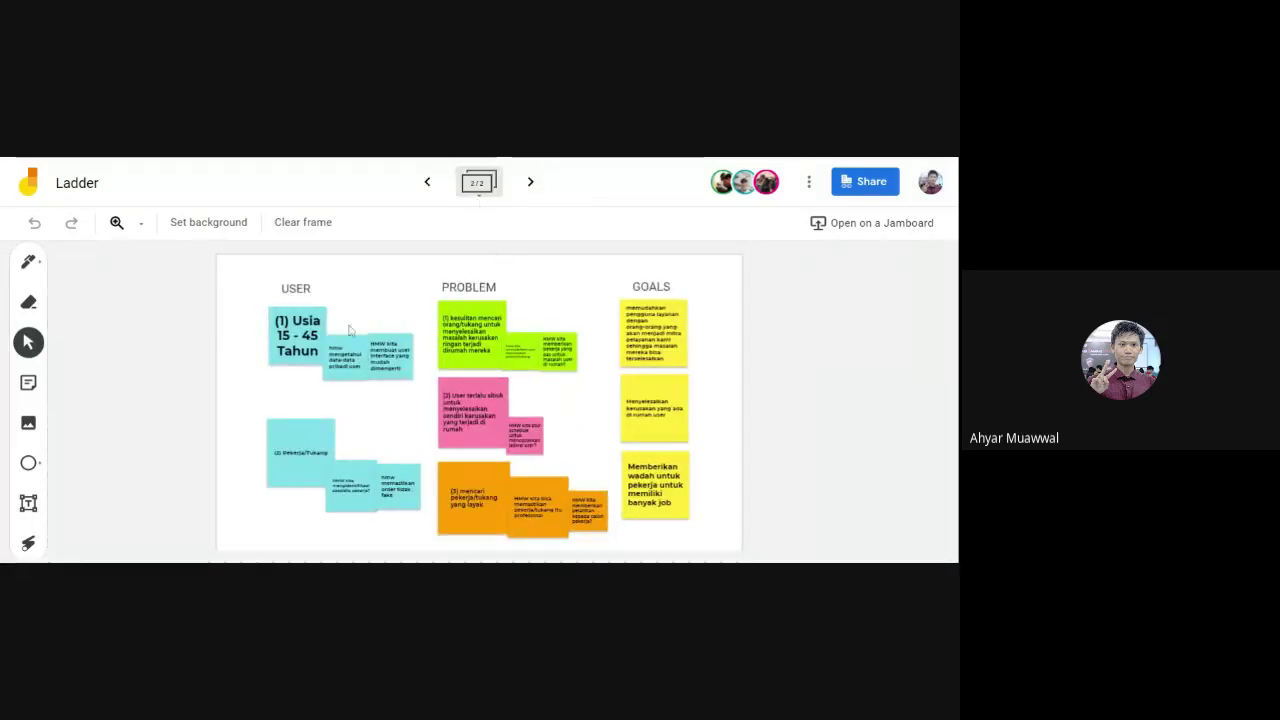
scroll(355, 346, up, 3)
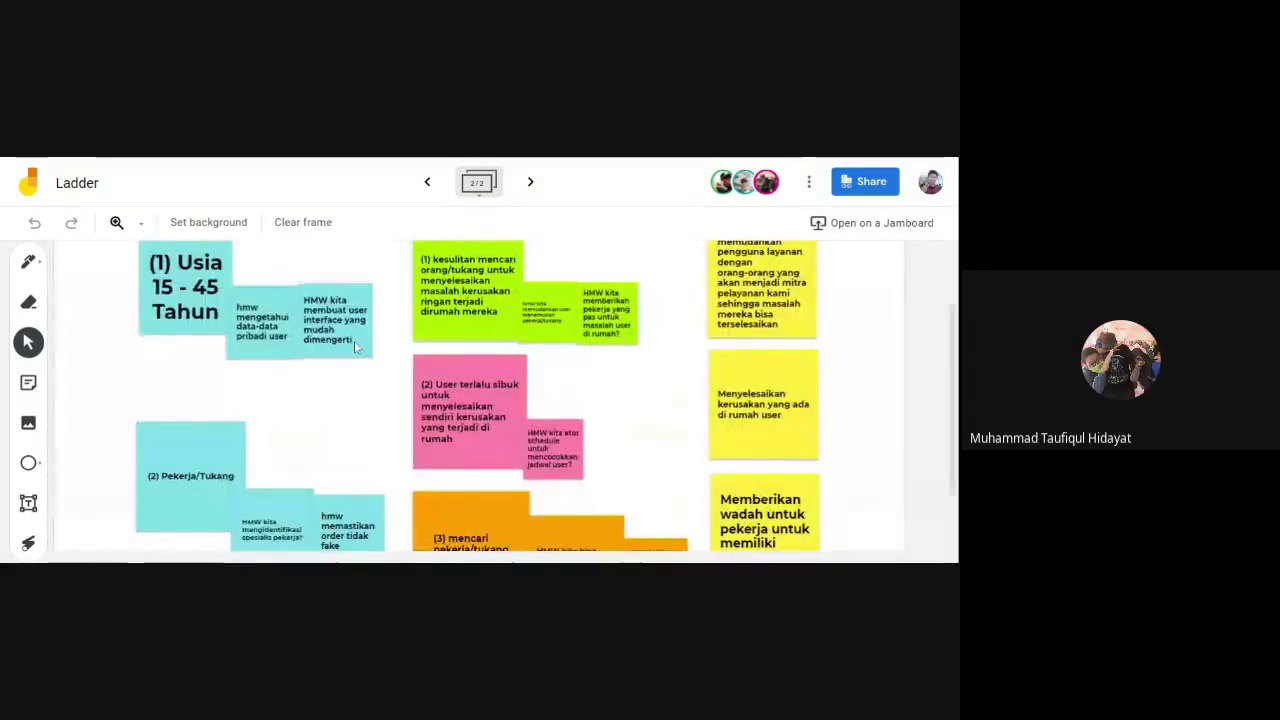
scroll(352, 300, up, 2)
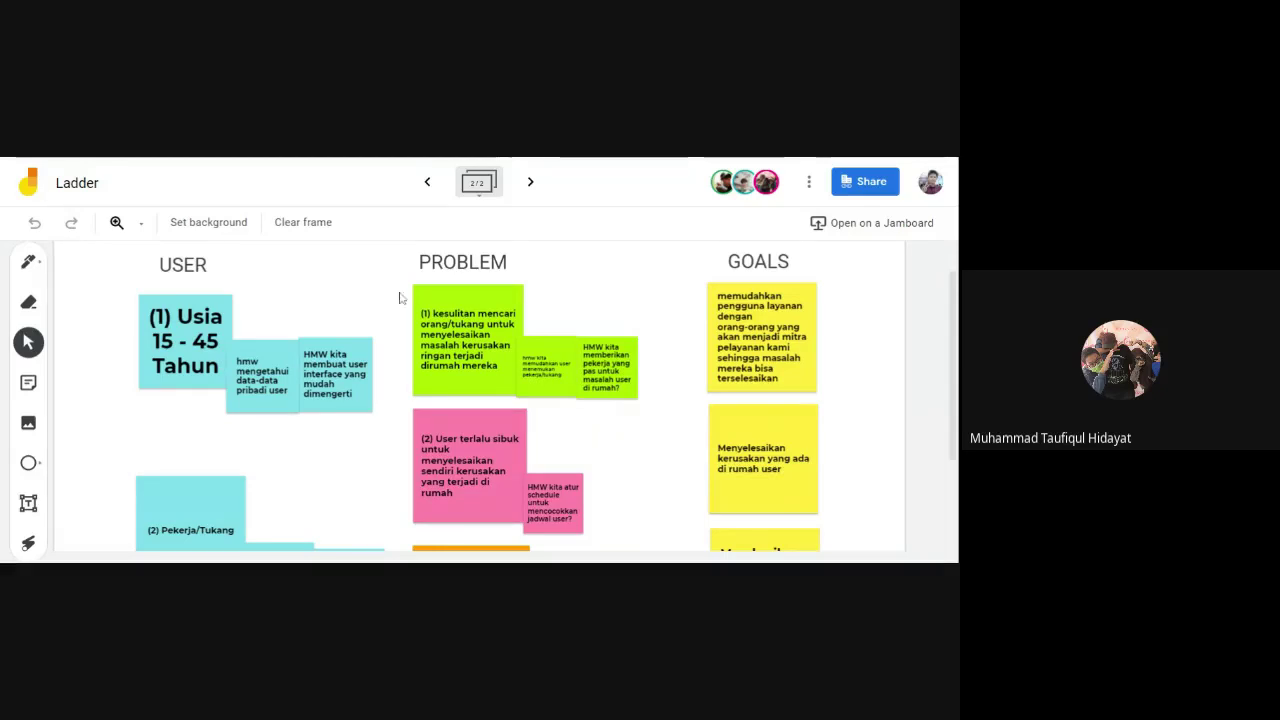
scroll(955, 316, up, 1)
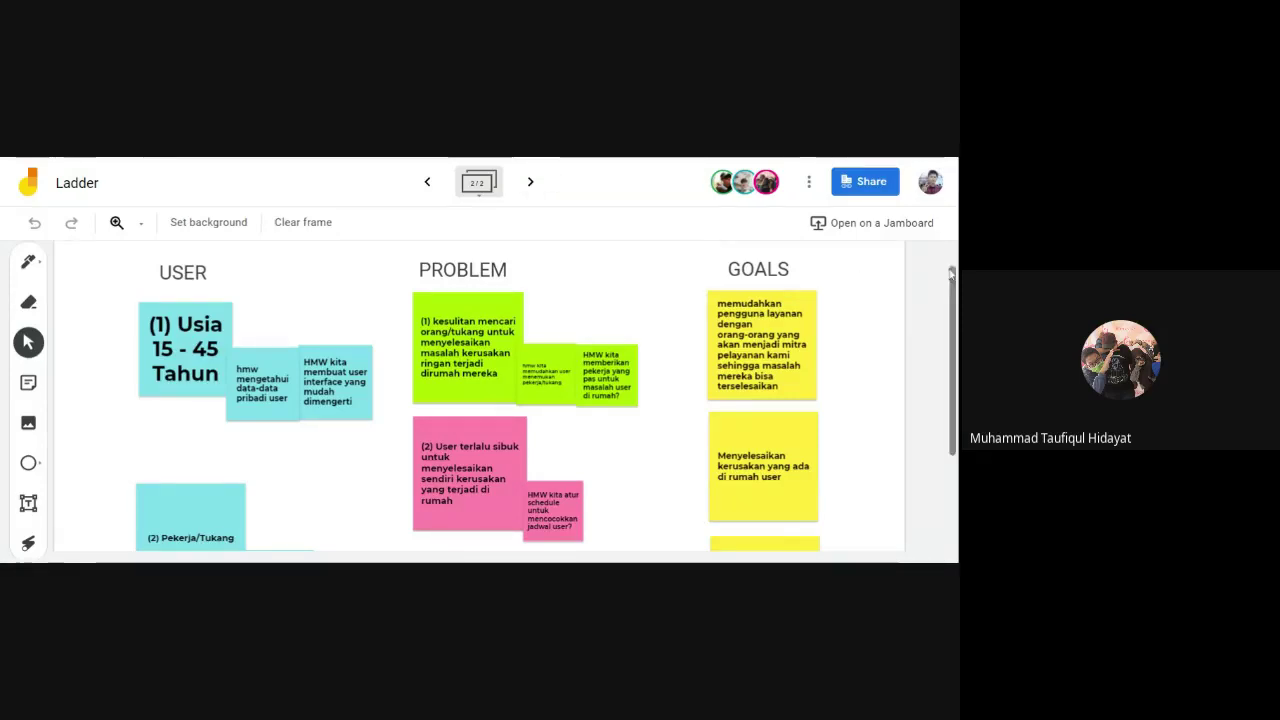
drag(953, 280, 953, 292)
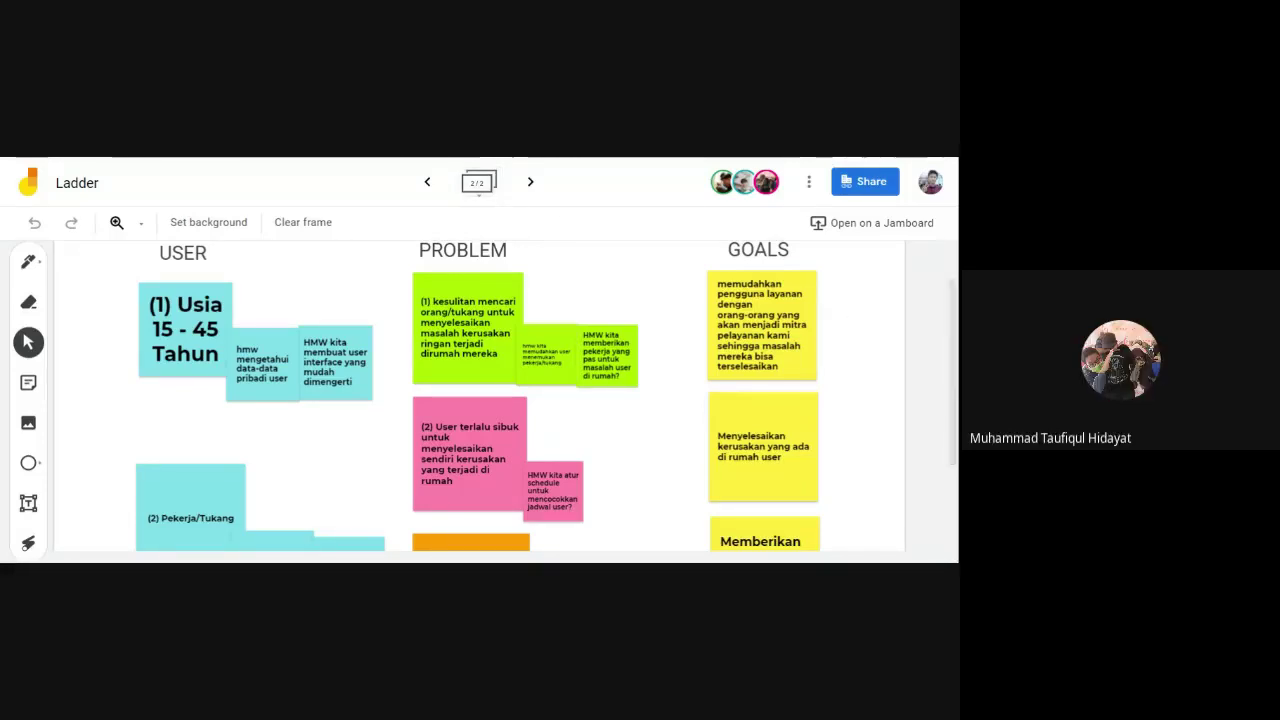
drag(952, 289, 952, 286)
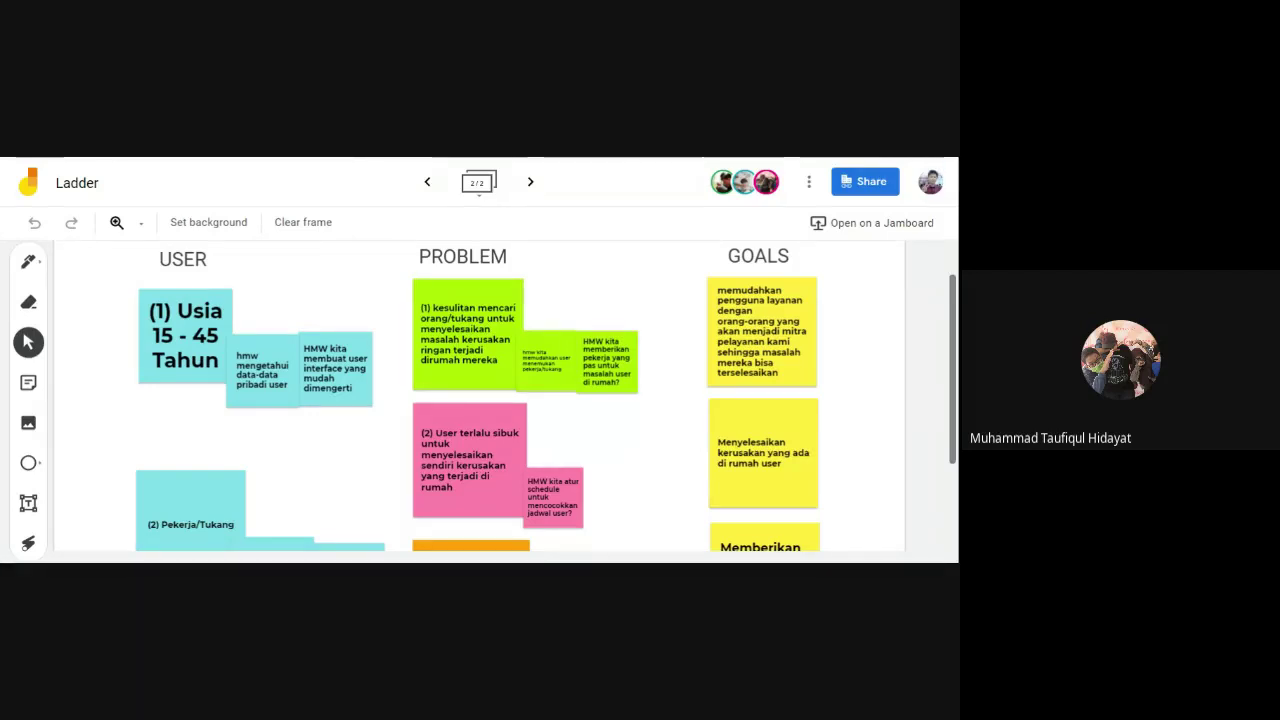
scroll(943, 371, down, 3)
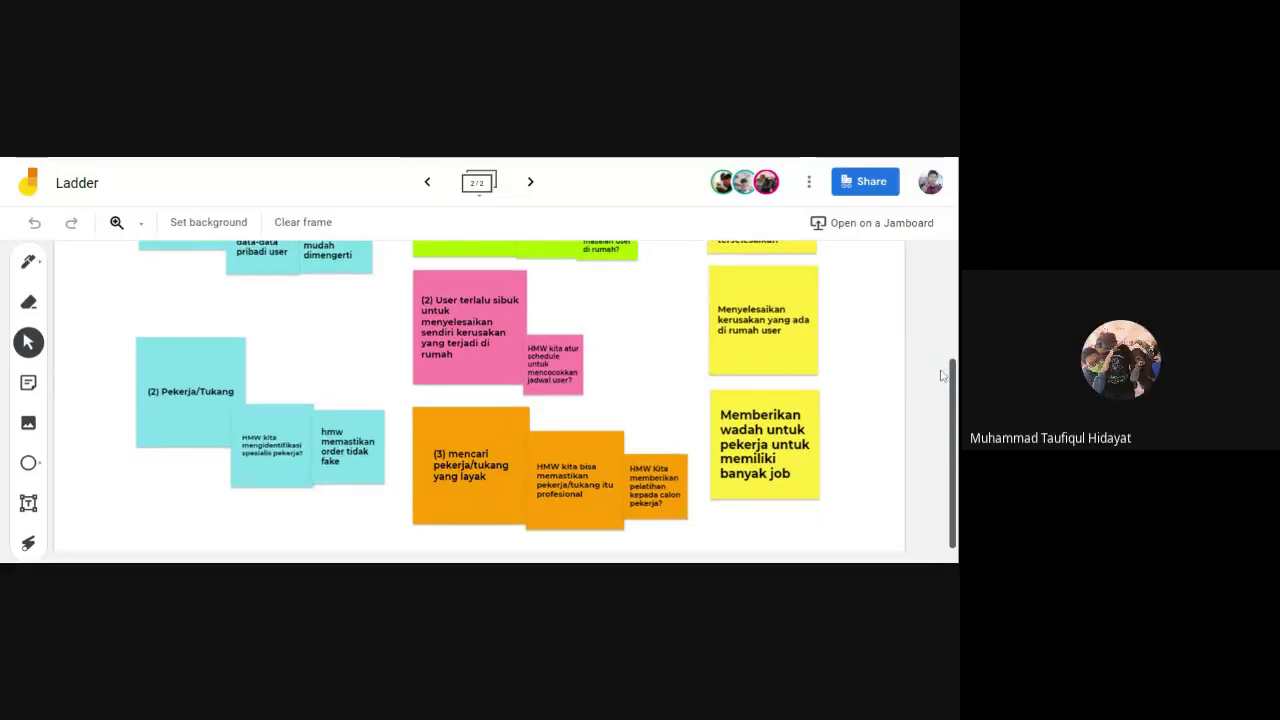
scroll(940, 388, up, 4)
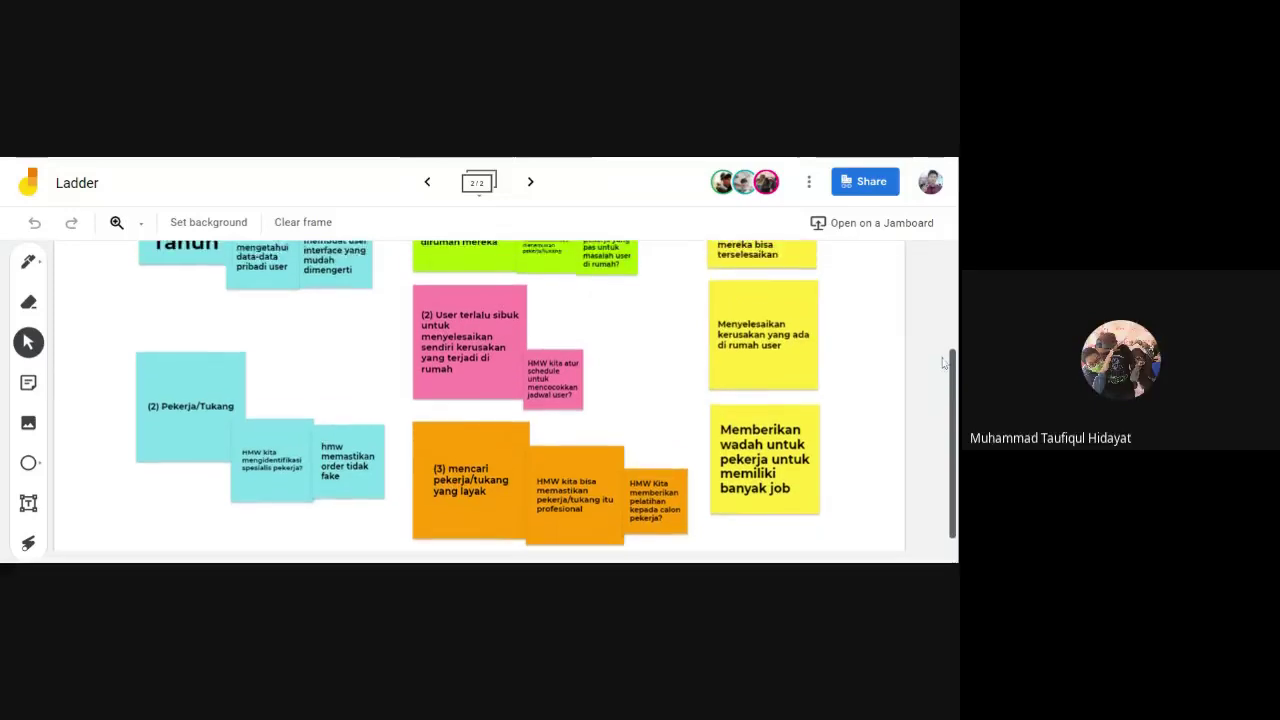